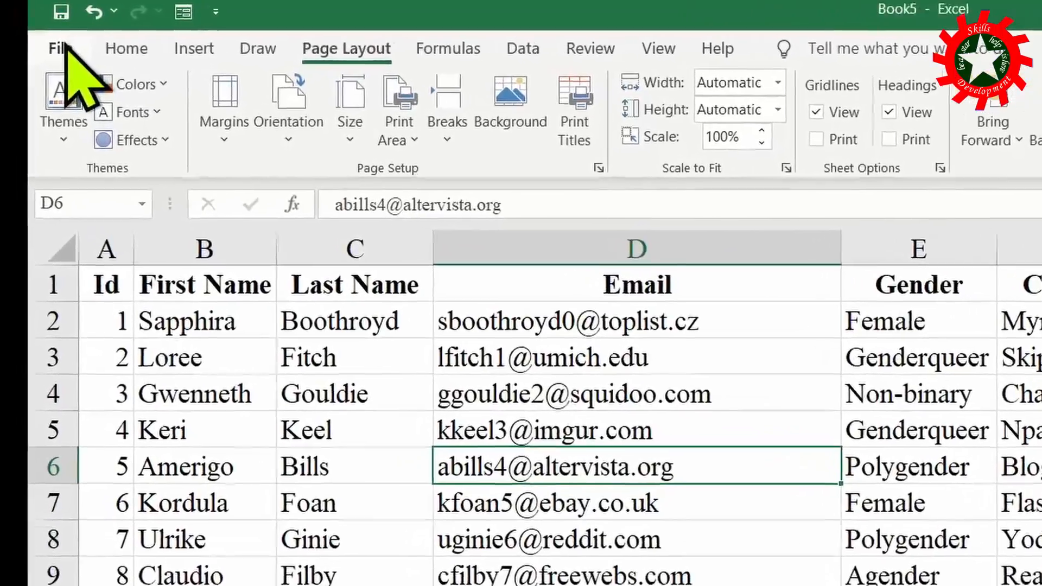
Open the print preview of the active sheet and page through it to the last page.
left_click(18, 33)
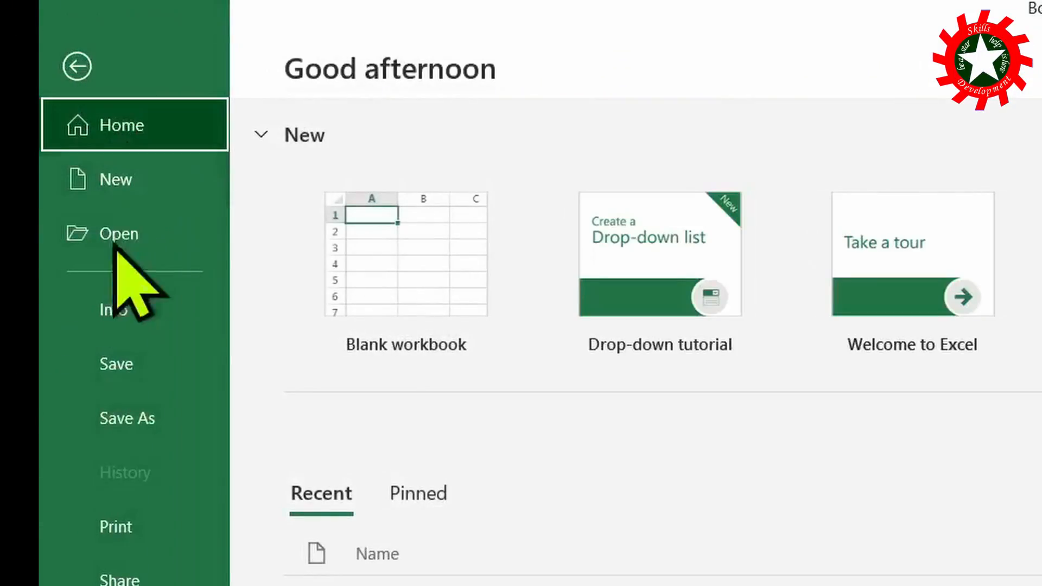
left_click(163, 525)
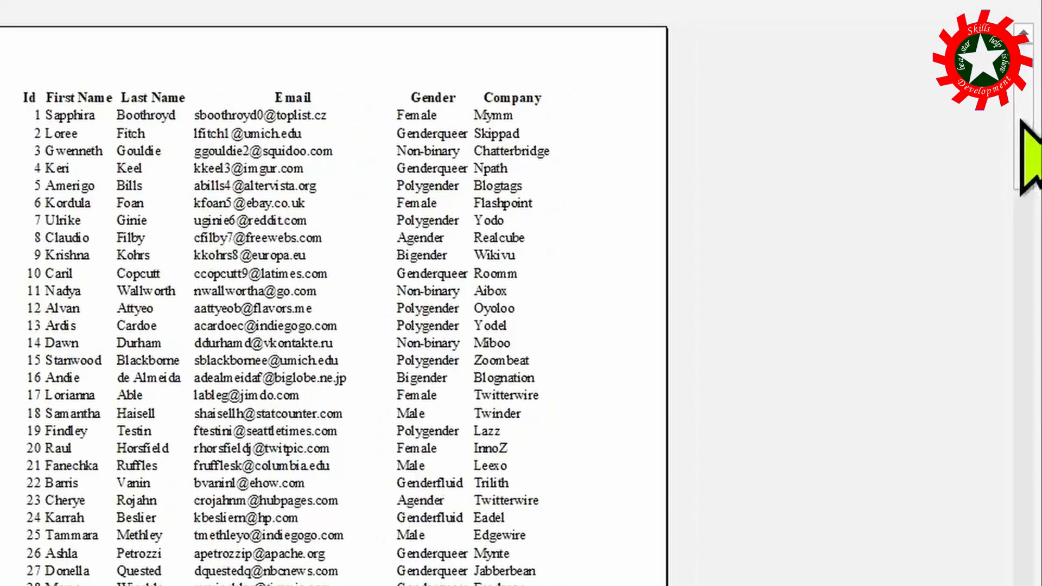
left_click_drag(1033, 123, 1038, 163)
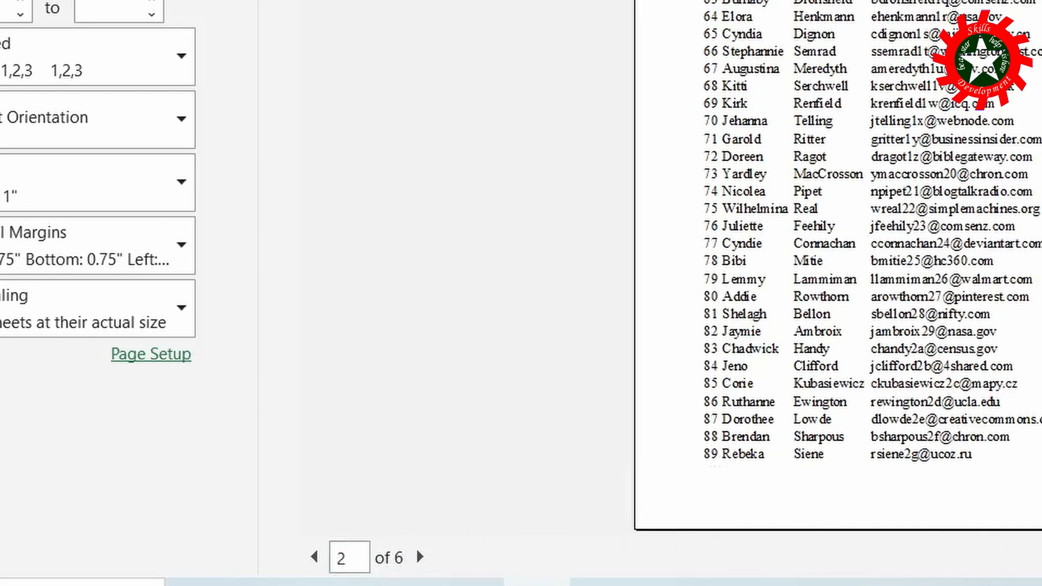
left_click(421, 557)
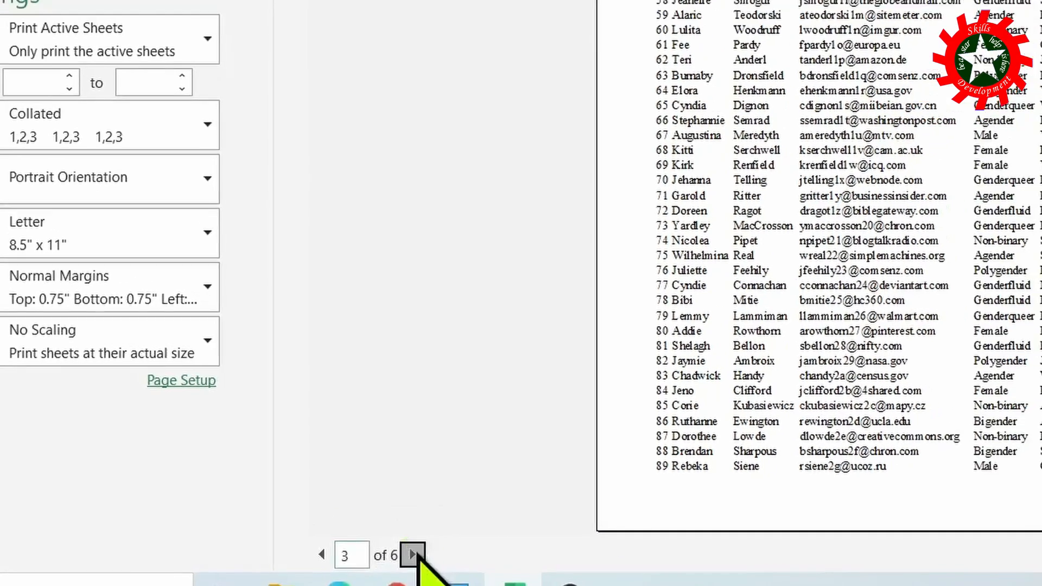
left_click(413, 554)
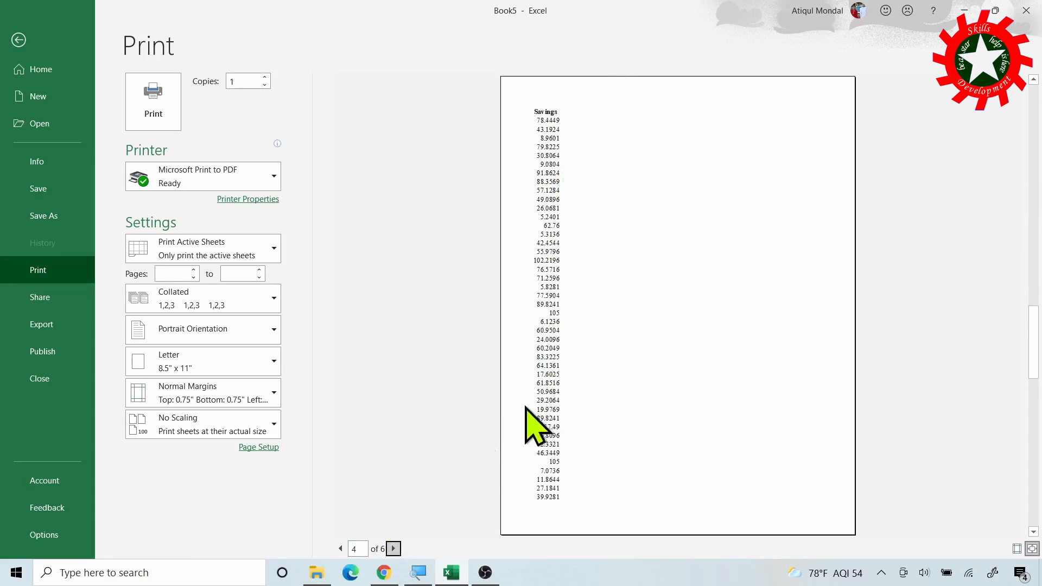
left_click(393, 550)
left_click(394, 549)
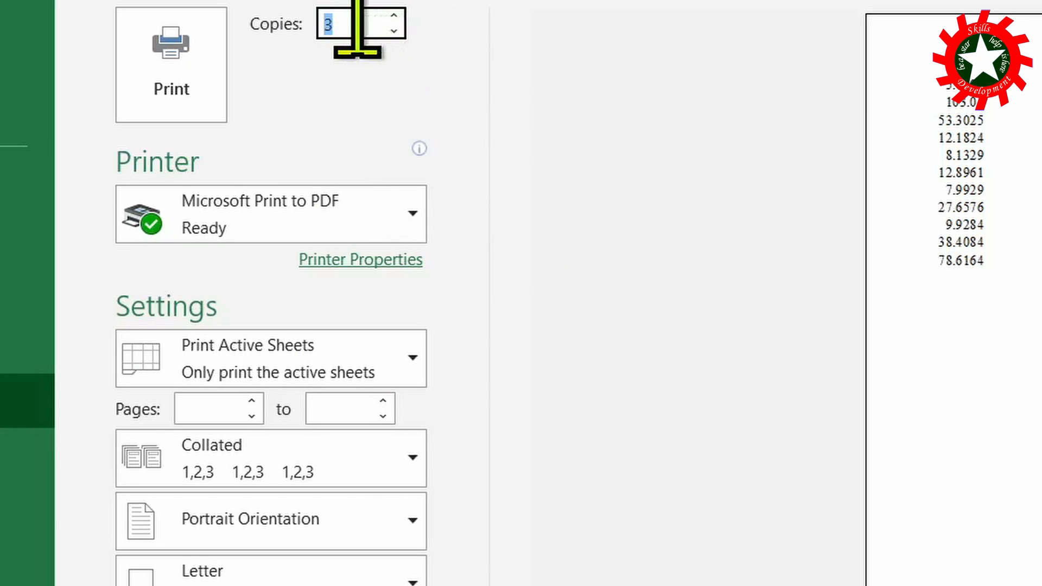
Set the number of copies to 2 and view the list of available printers.
type("2")
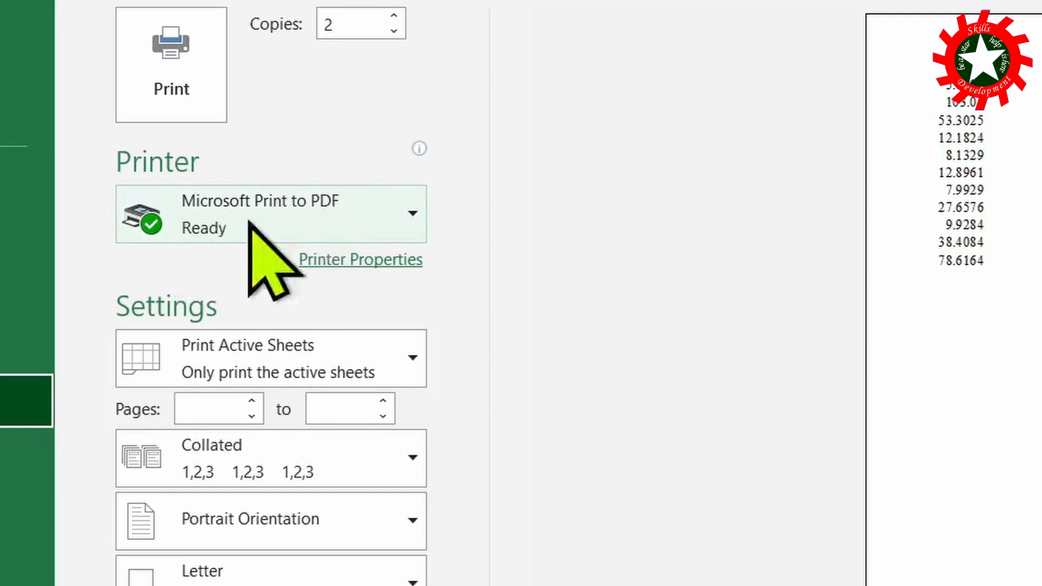
mouse_move(227, 216)
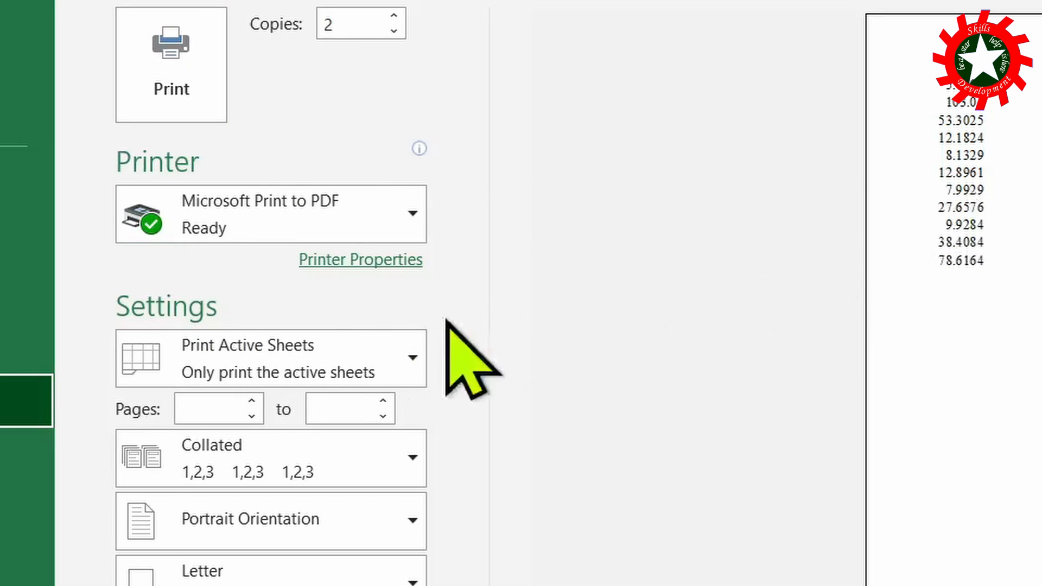
left_click(412, 220)
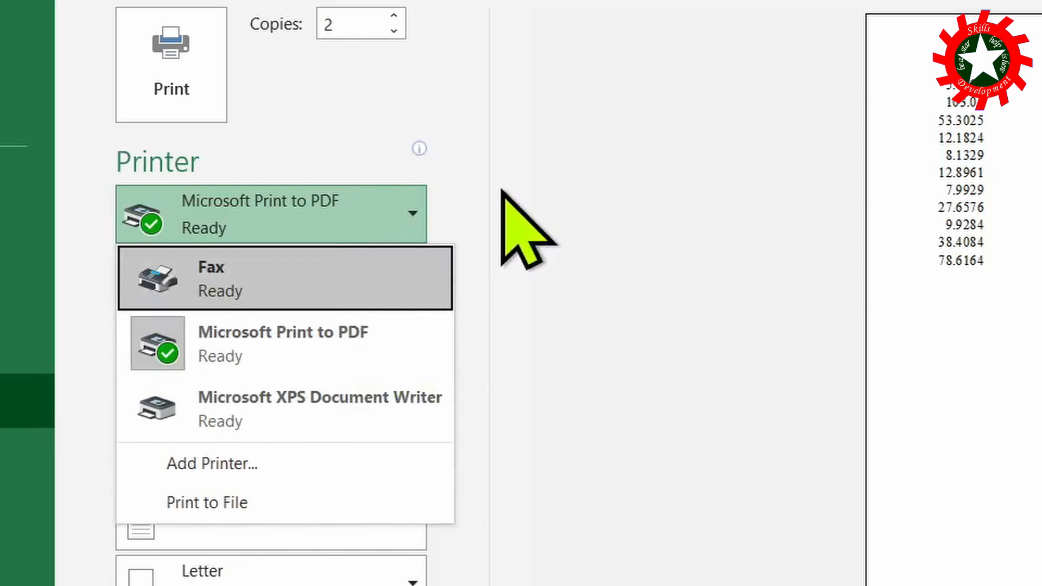
left_click(521, 196)
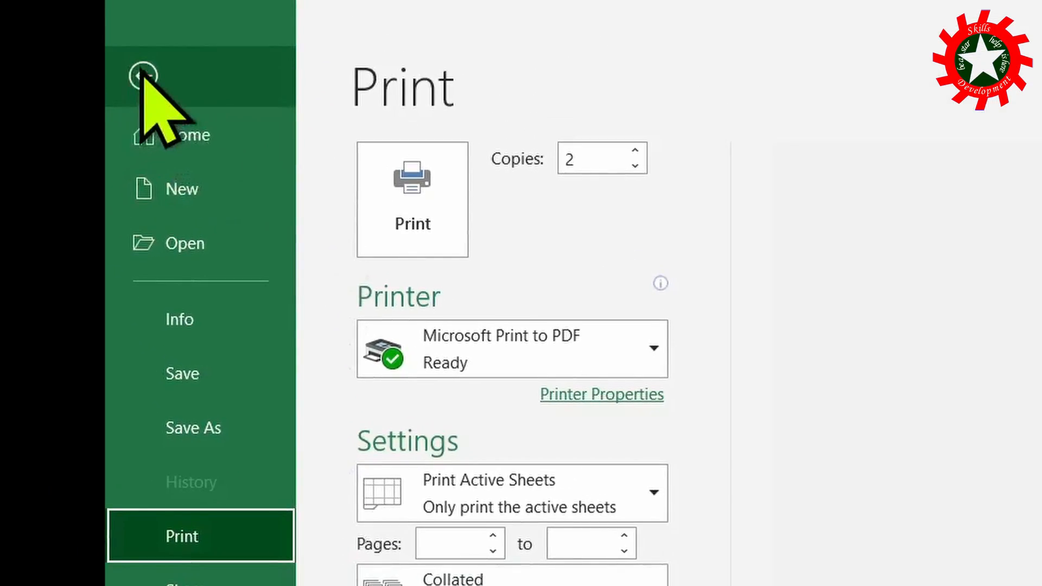
Return to the worksheet, view Sheet1, and switch back to the copy sheet.
left_click(143, 76)
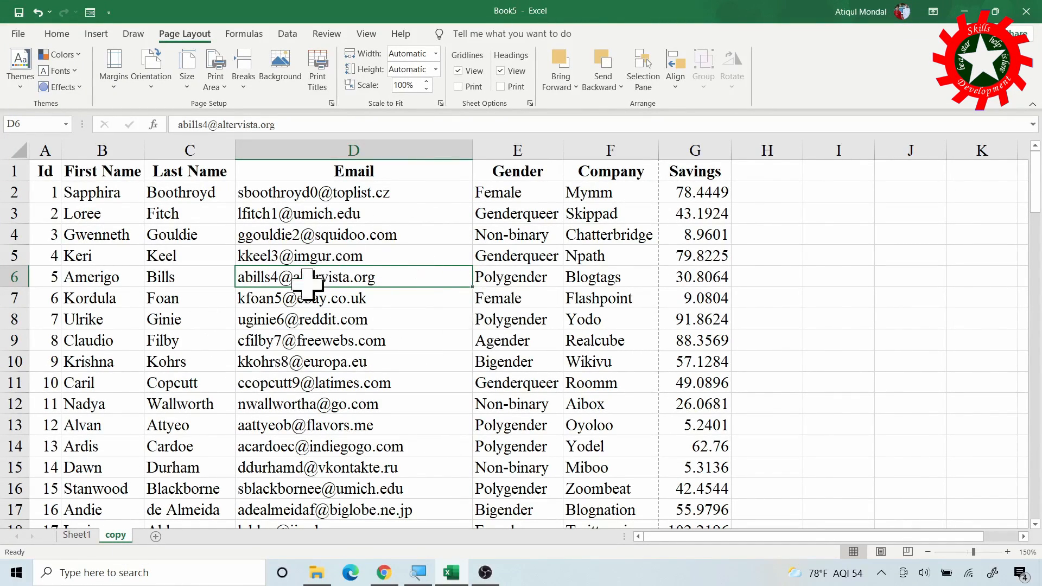
left_click(77, 535)
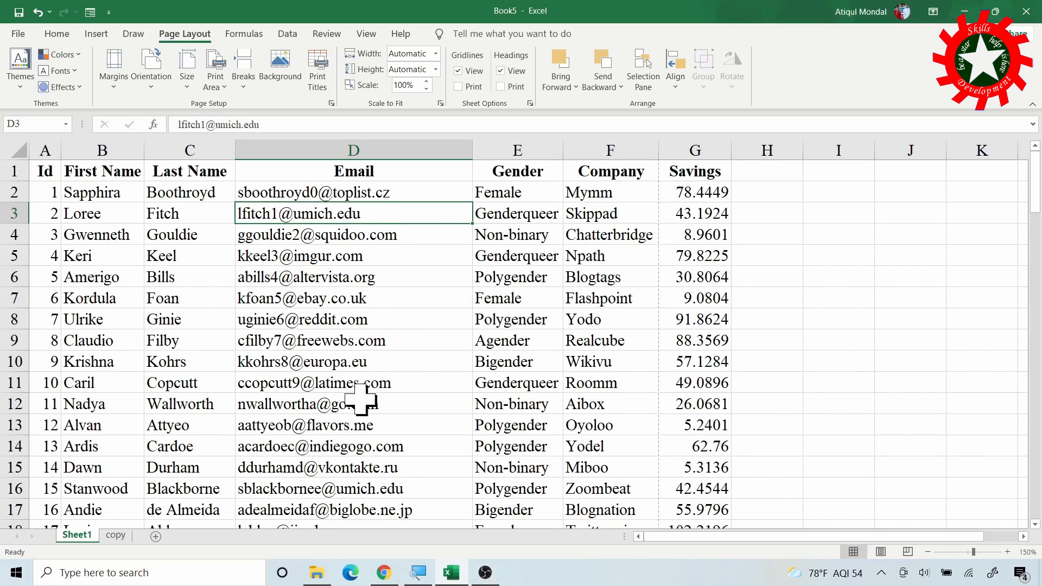
left_click(115, 535)
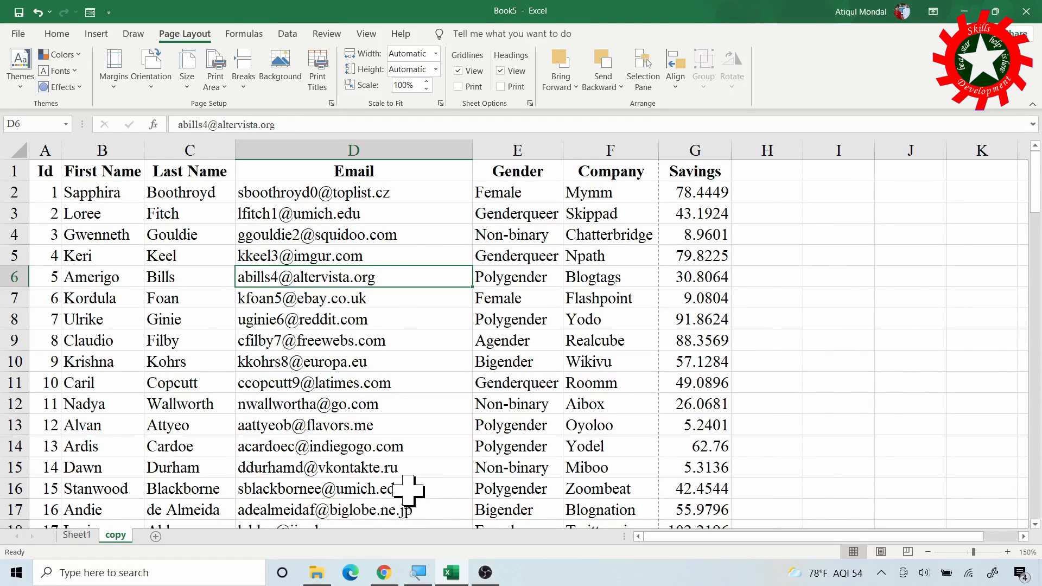
Set the print settings to Print Entire Workbook, review the other print scope options, and return to the worksheet.
key("ctrl+p")
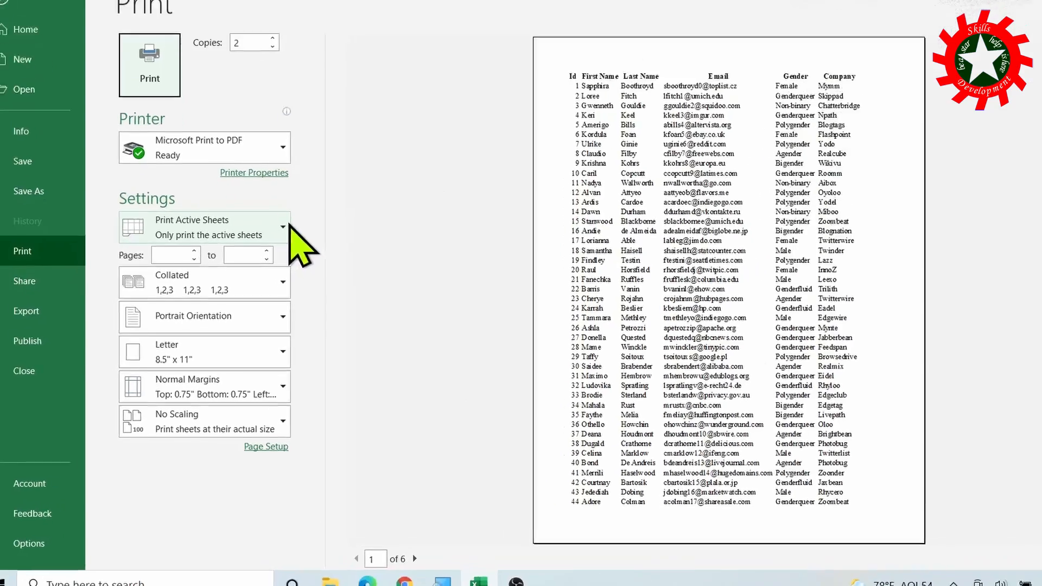
left_click(273, 252)
left_click(273, 171)
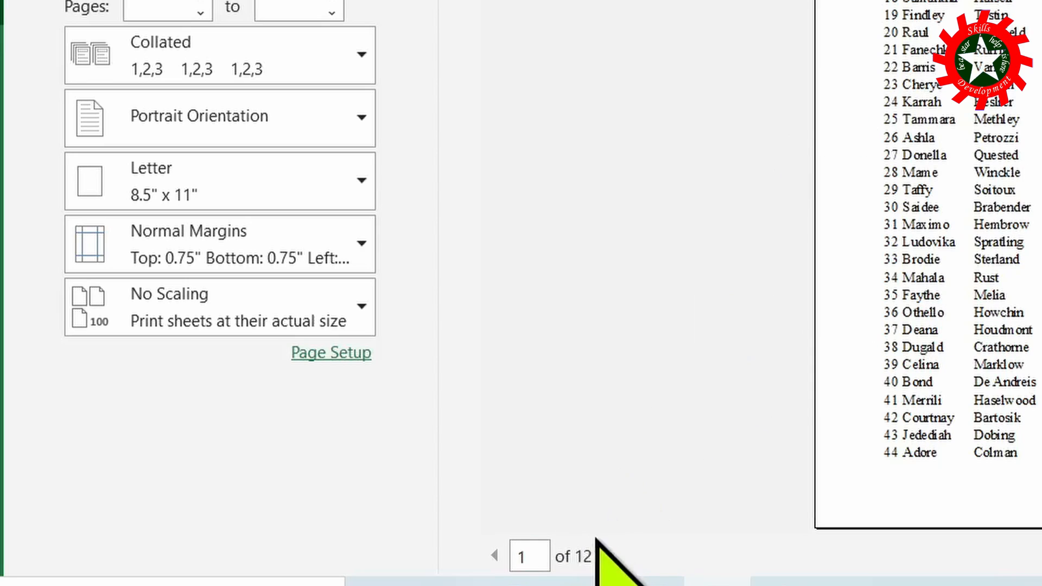
left_click(370, 0)
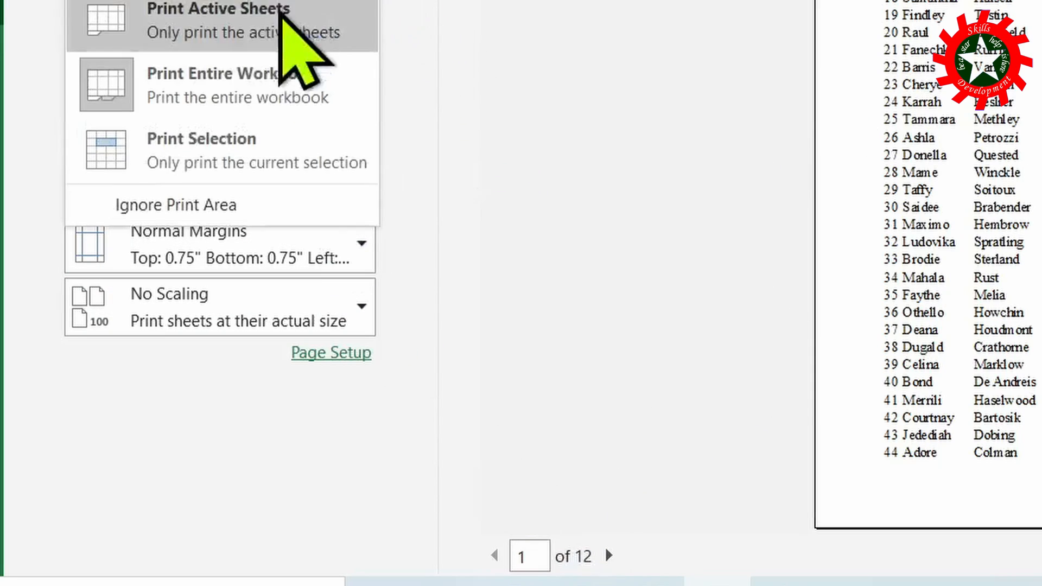
left_click(591, 116)
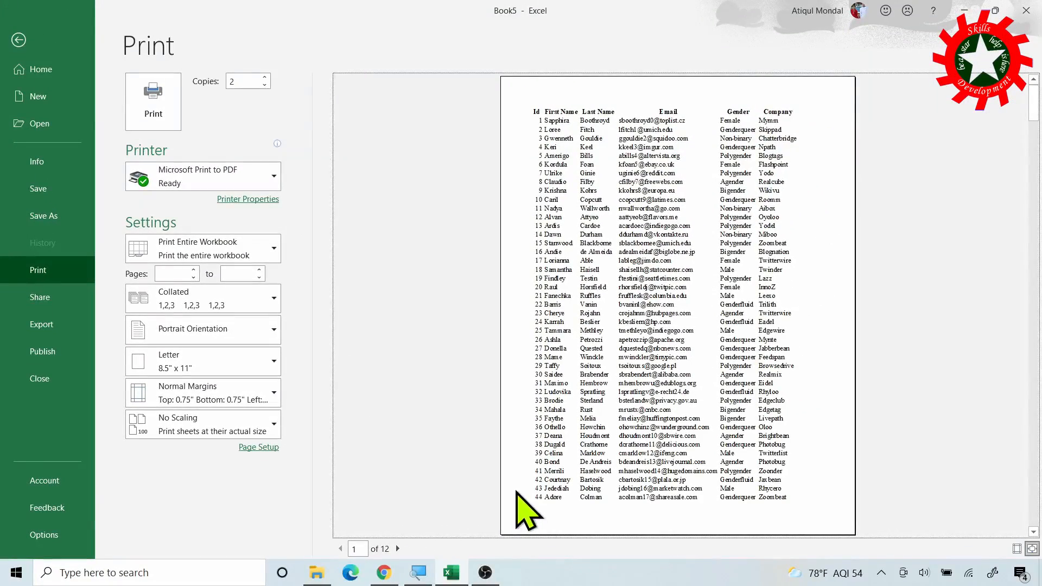
key("Escape")
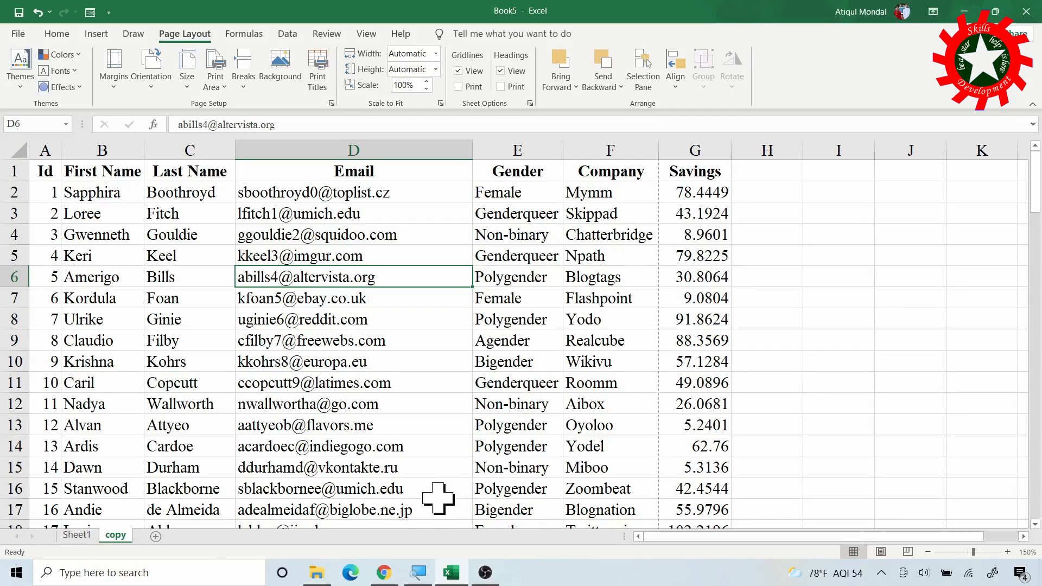
Select cells A1:F12 on the copy sheet and set the print settings to Print Selection.
left_click_drag(47, 178, 630, 401)
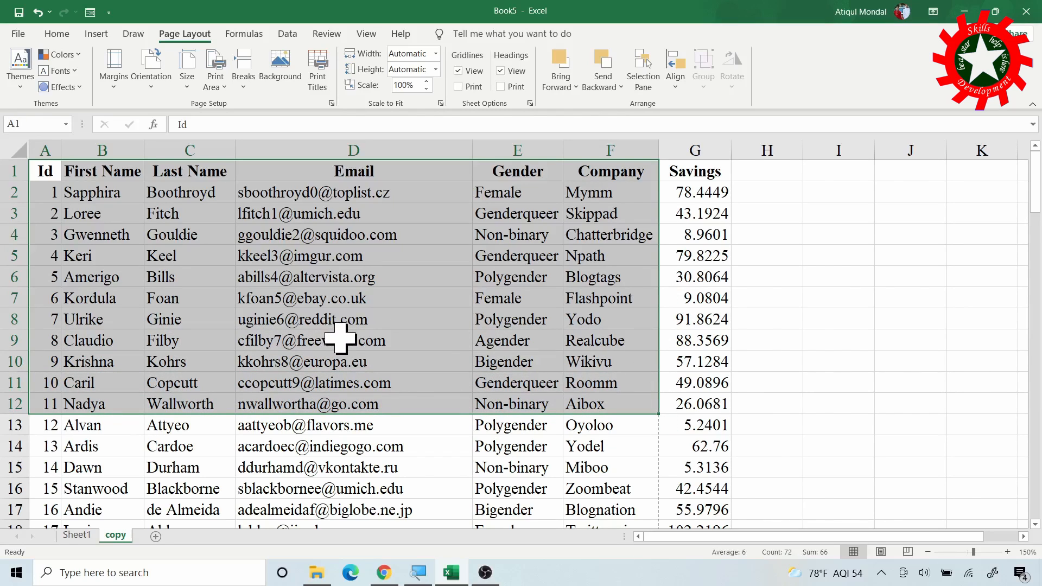
key("ctrl+p")
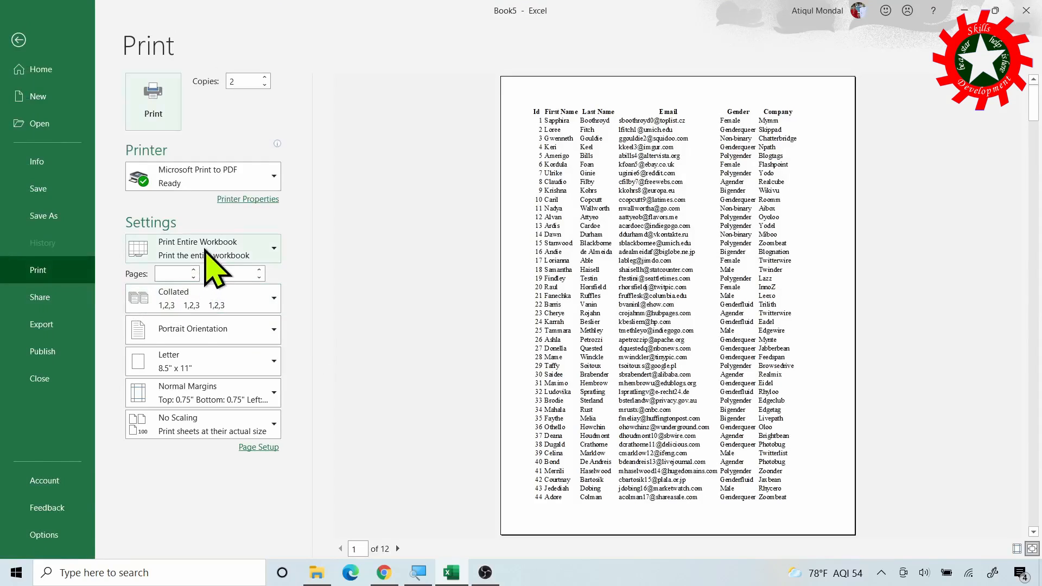
left_click(208, 259)
left_click(199, 347)
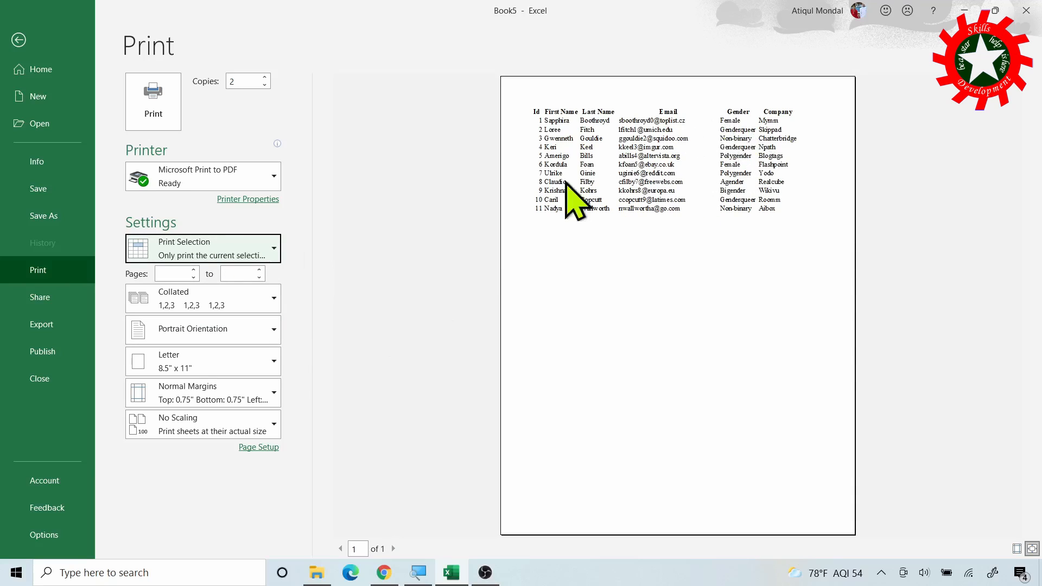
Set the print scope to Print Active Sheets and limit the page range to pages 1 to 3.
left_click(251, 239)
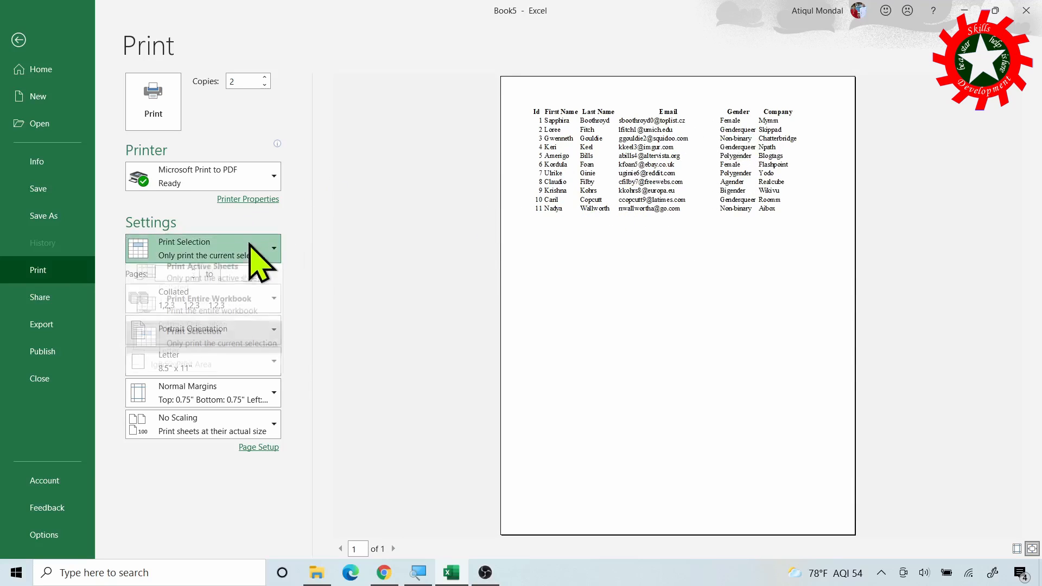
left_click(199, 285)
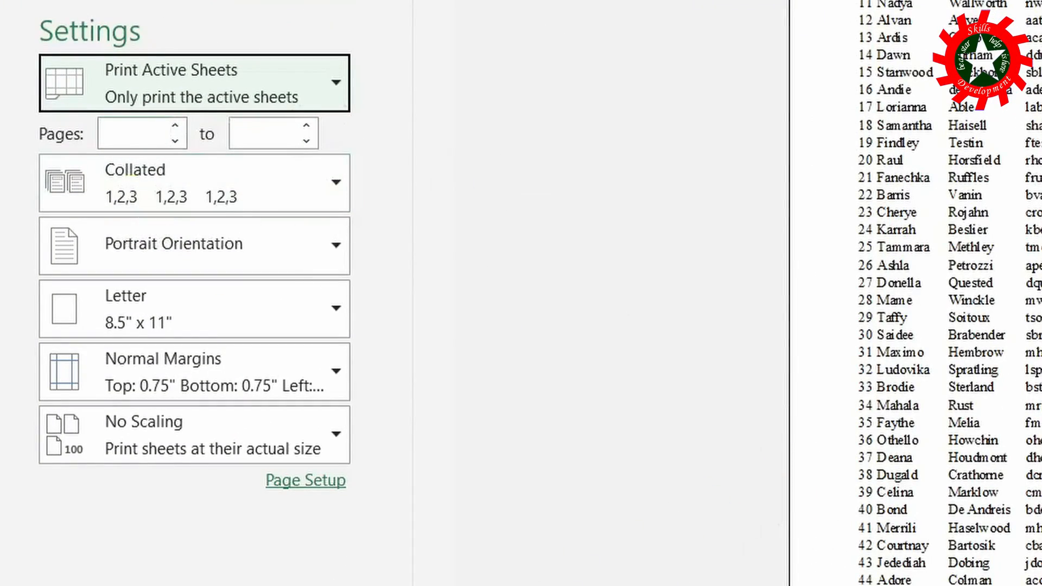
left_click(123, 139)
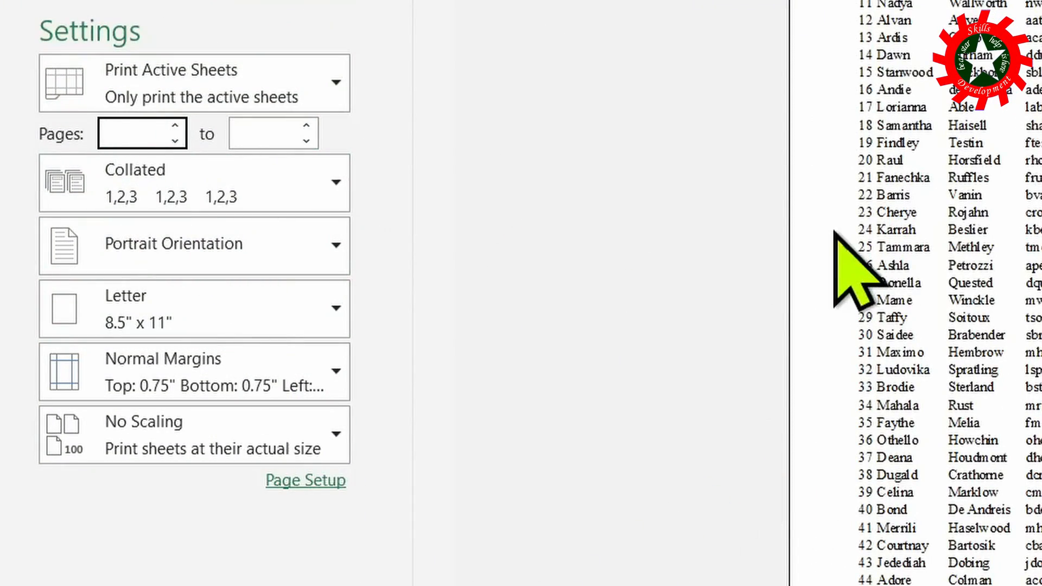
type("1")
left_click(277, 136)
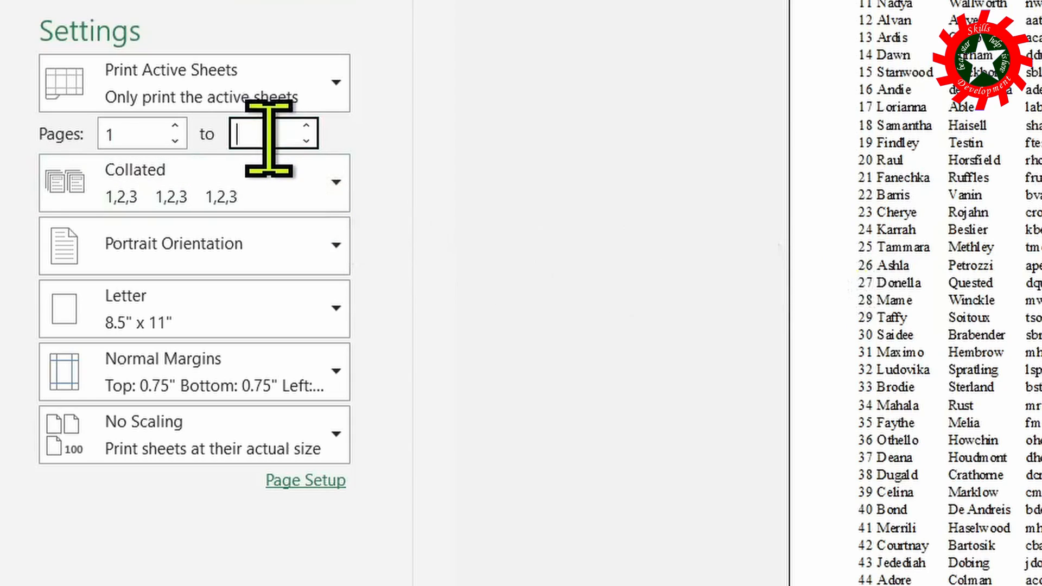
type("3")
left_click(714, 158)
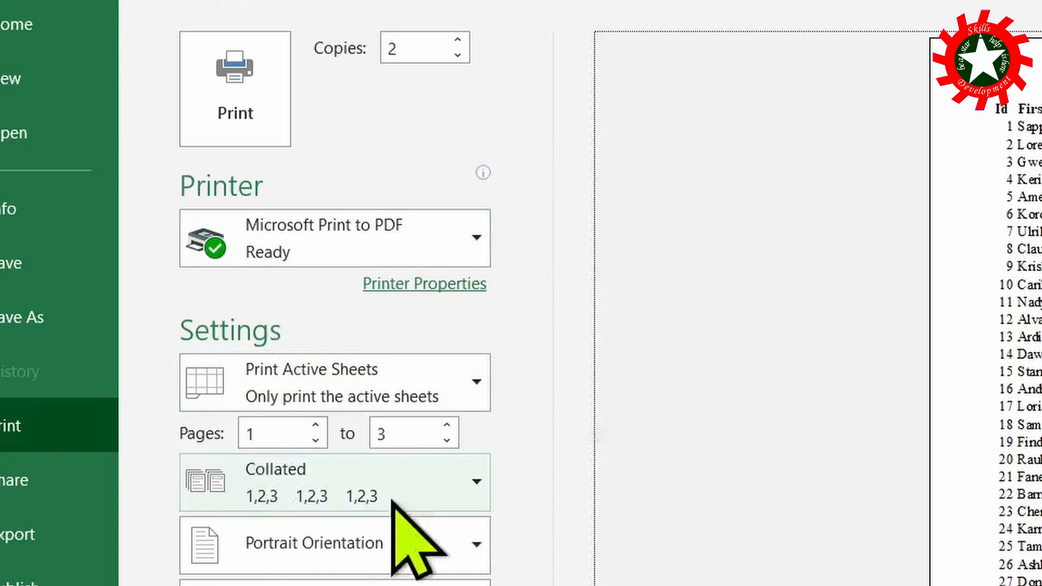
Switch the print order to Uncollated and set it back to Collated.
left_click(475, 483)
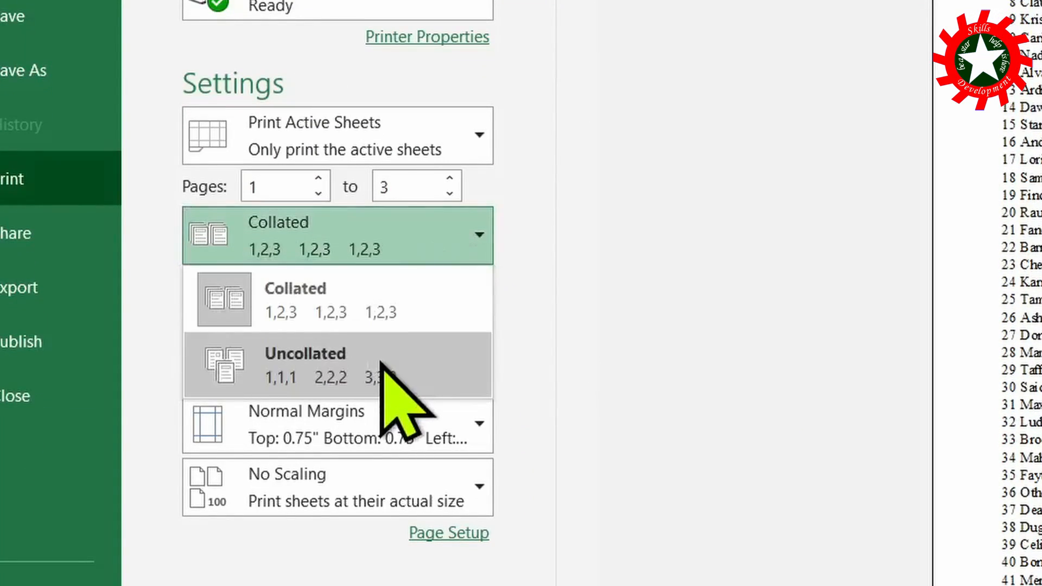
left_click(389, 442)
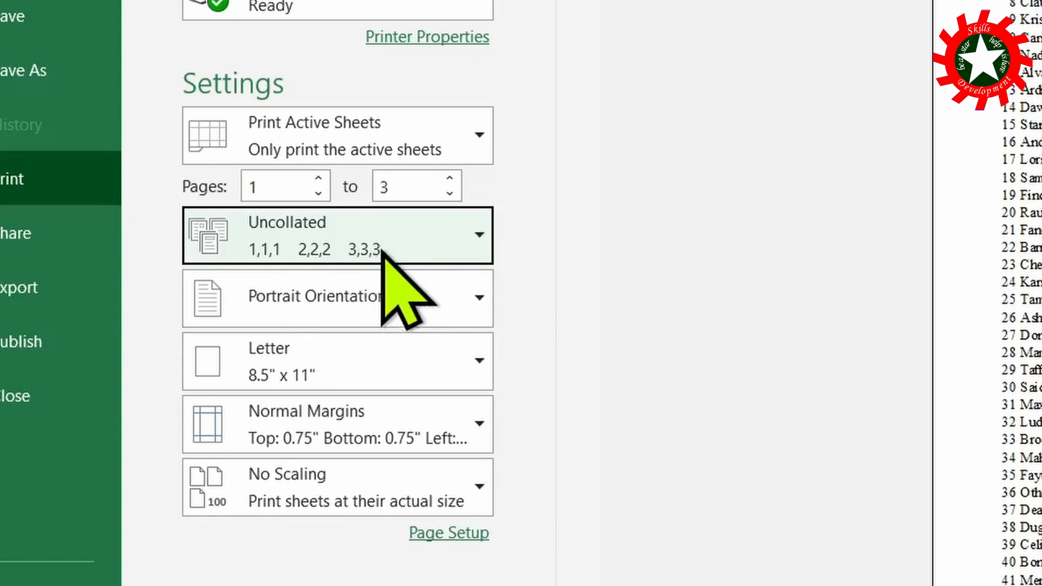
left_click(466, 239)
left_click(317, 296)
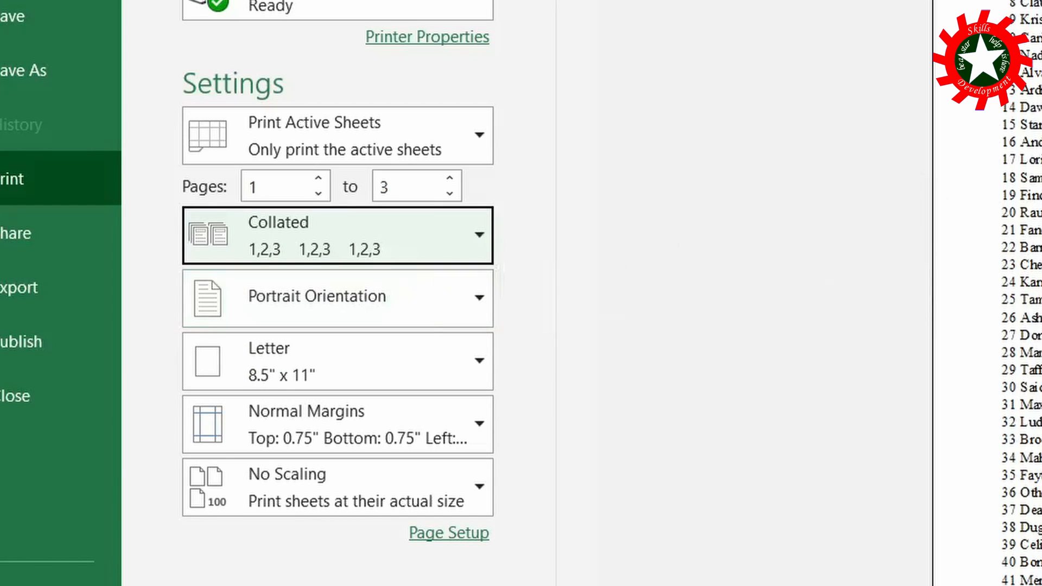
Preview all pages in Landscape Orientation and restore Portrait Orientation.
left_click(321, 296)
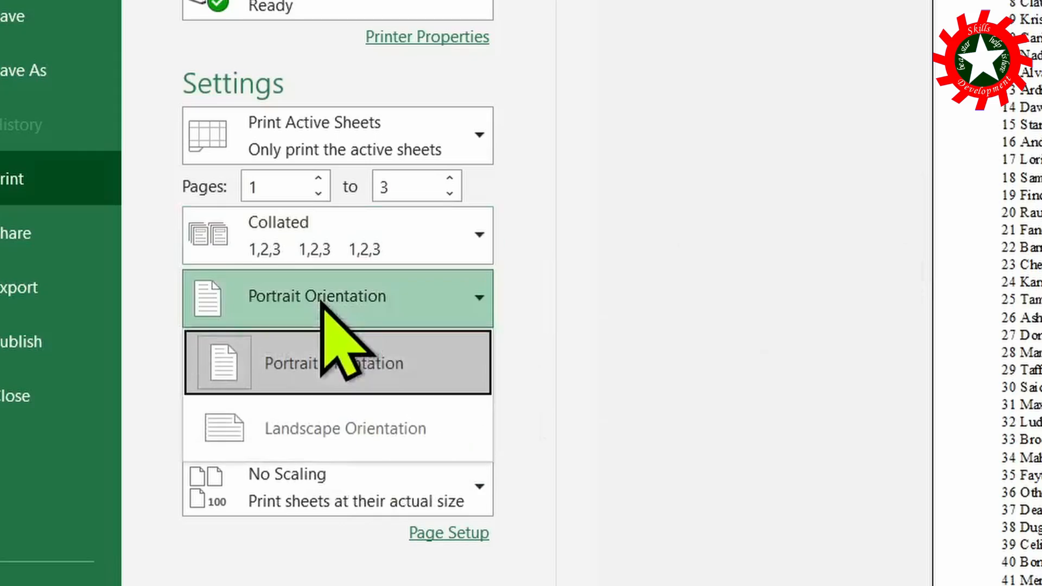
left_click(309, 427)
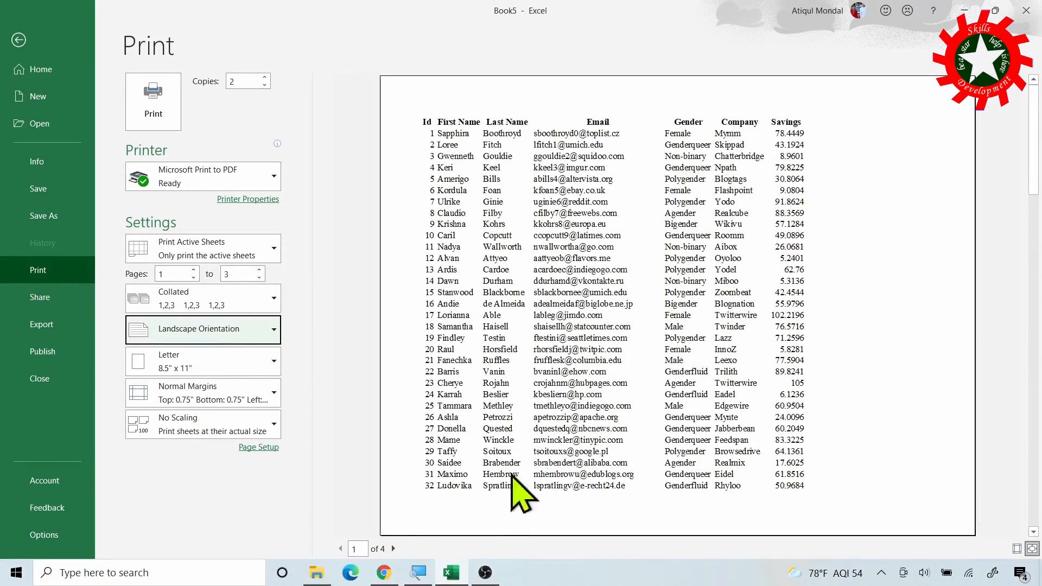
left_click(394, 549)
left_click(394, 549)
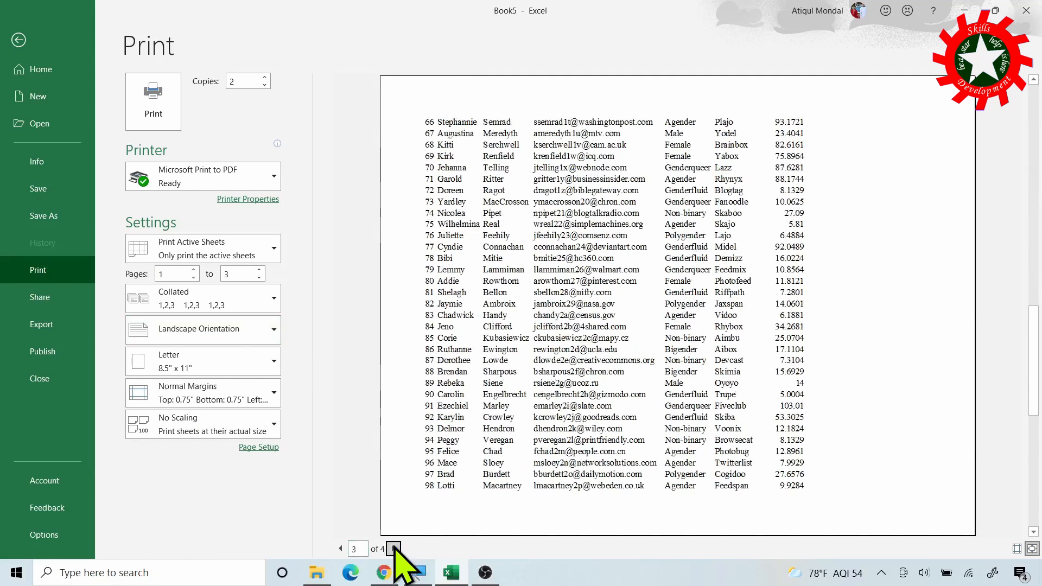
left_click(394, 549)
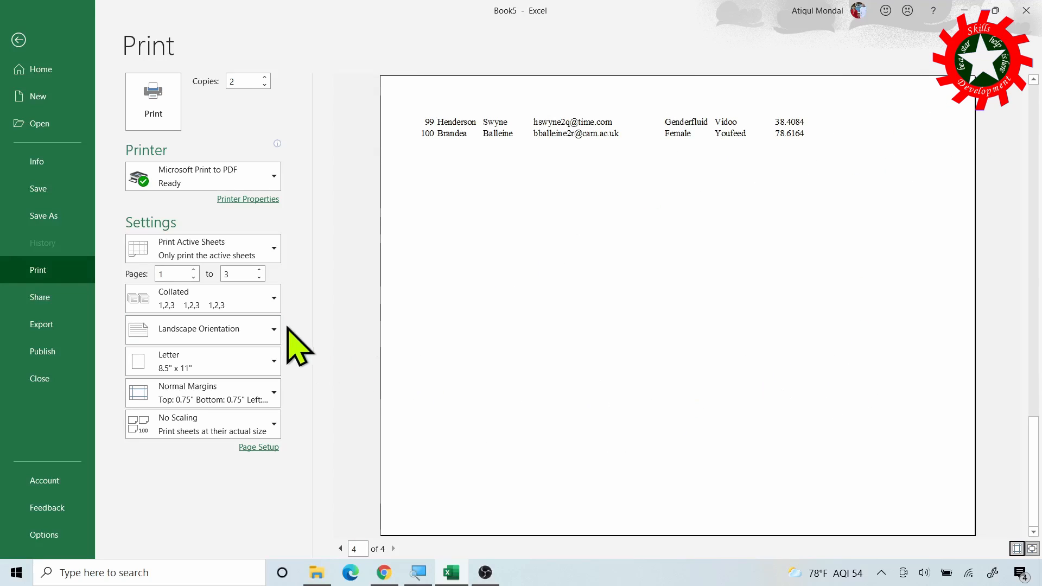
left_click(234, 334)
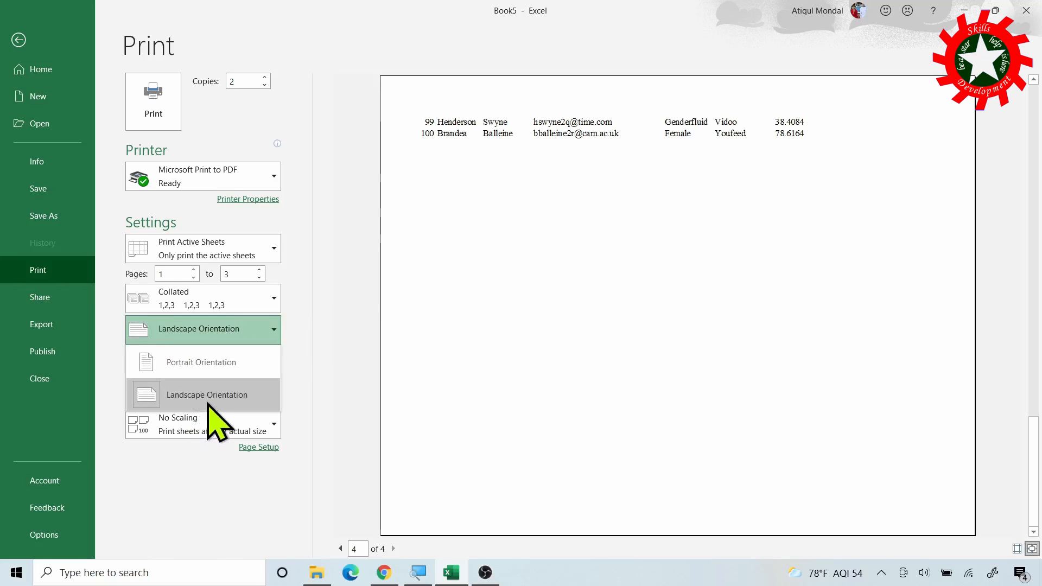
left_click(210, 363)
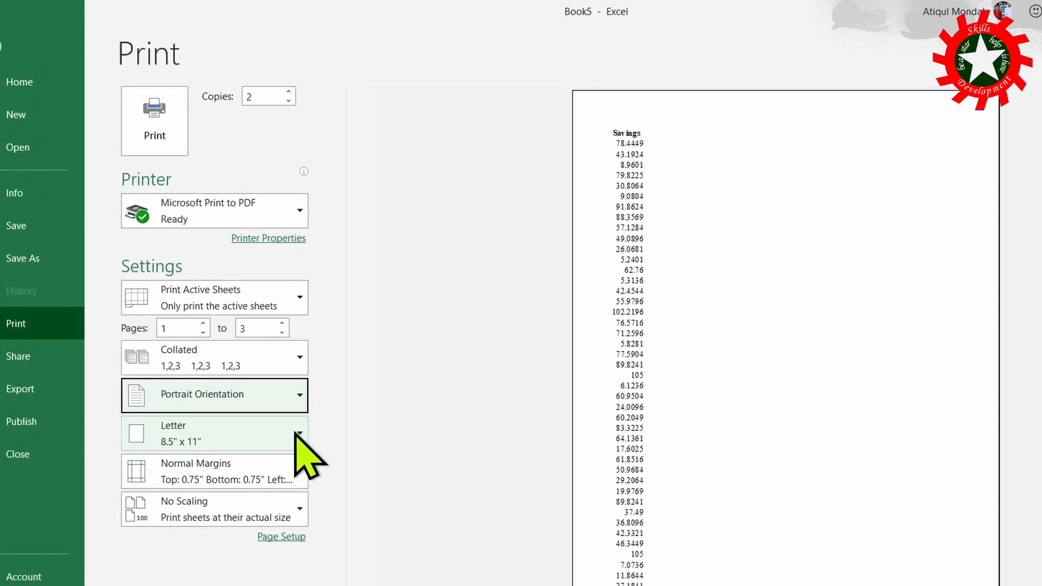
Keep the paper size at Letter, try Narrow margins across the previewed pages and restore Normal margins.
left_click(270, 363)
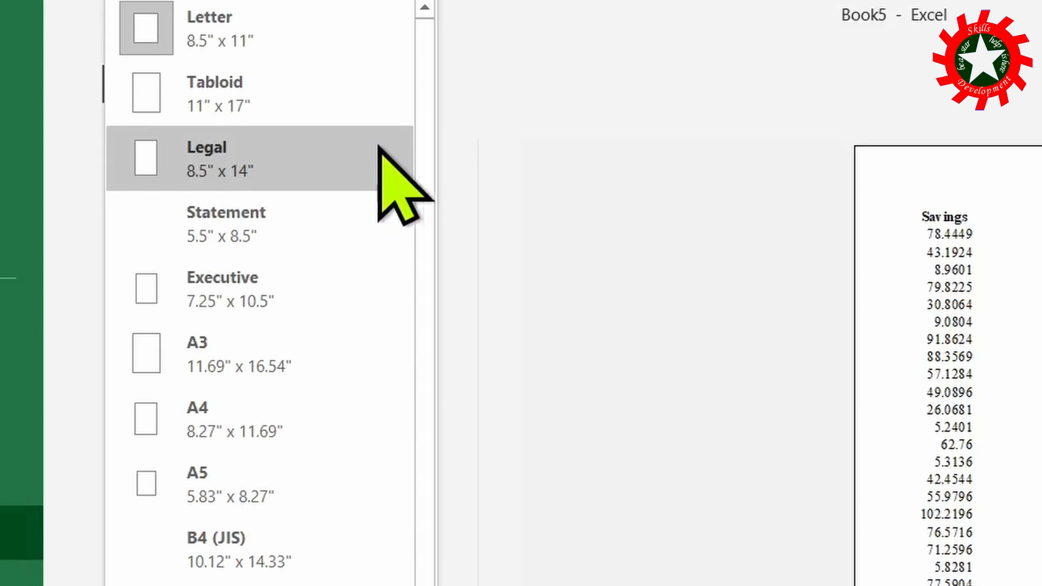
left_click(195, 10)
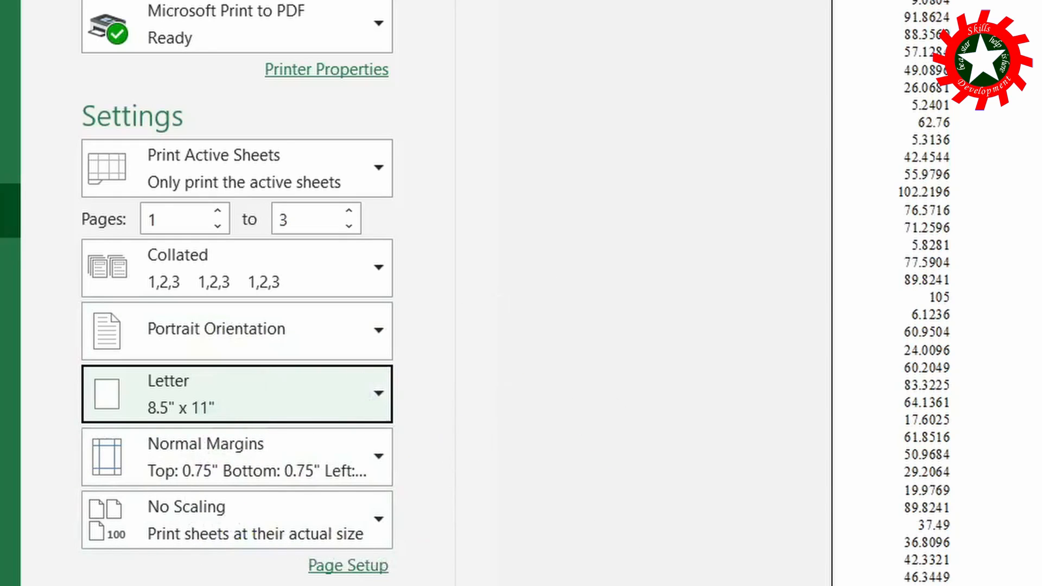
left_click(277, 461)
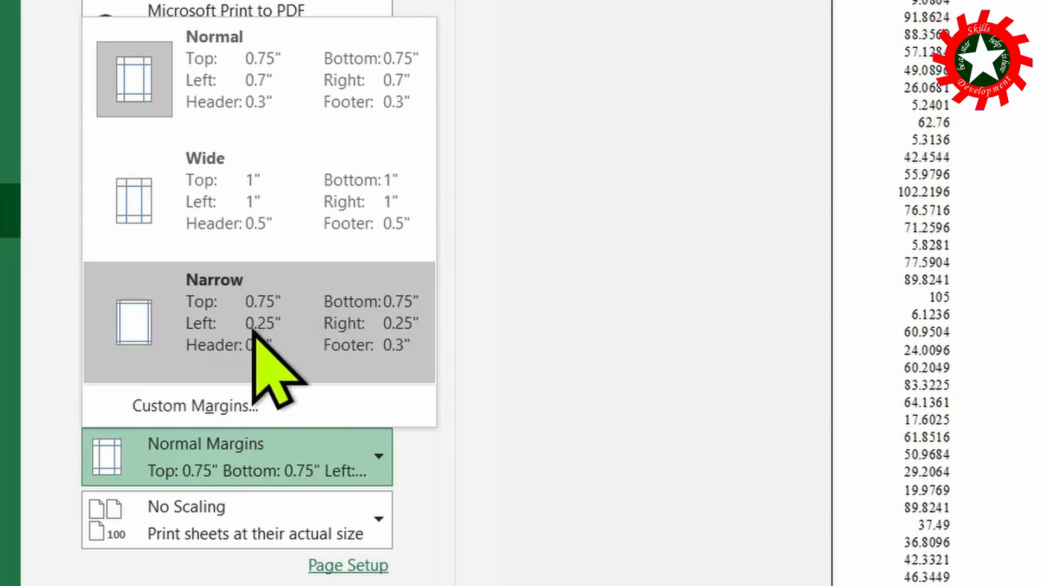
left_click(288, 323)
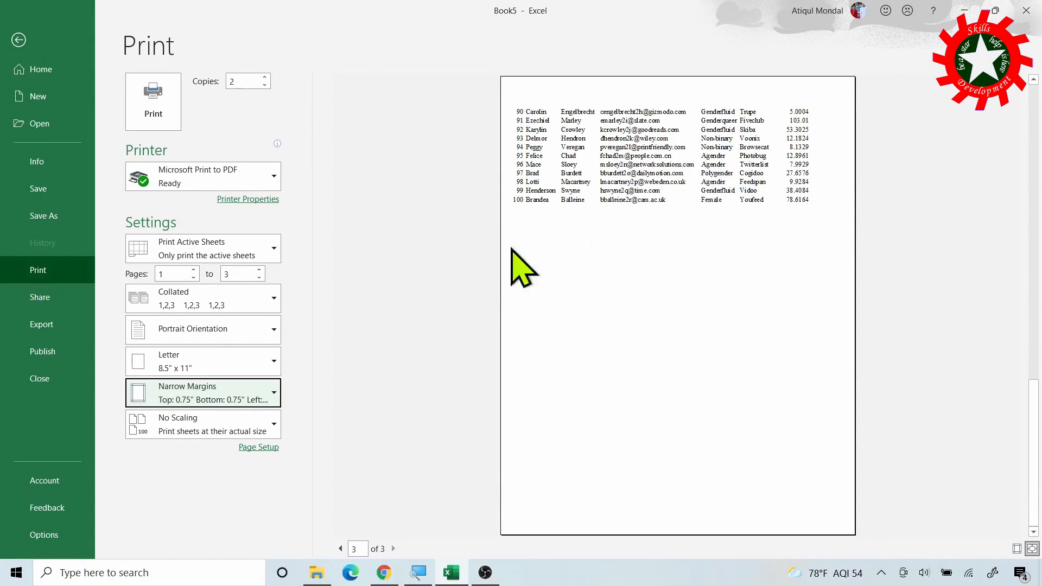
left_click(394, 550)
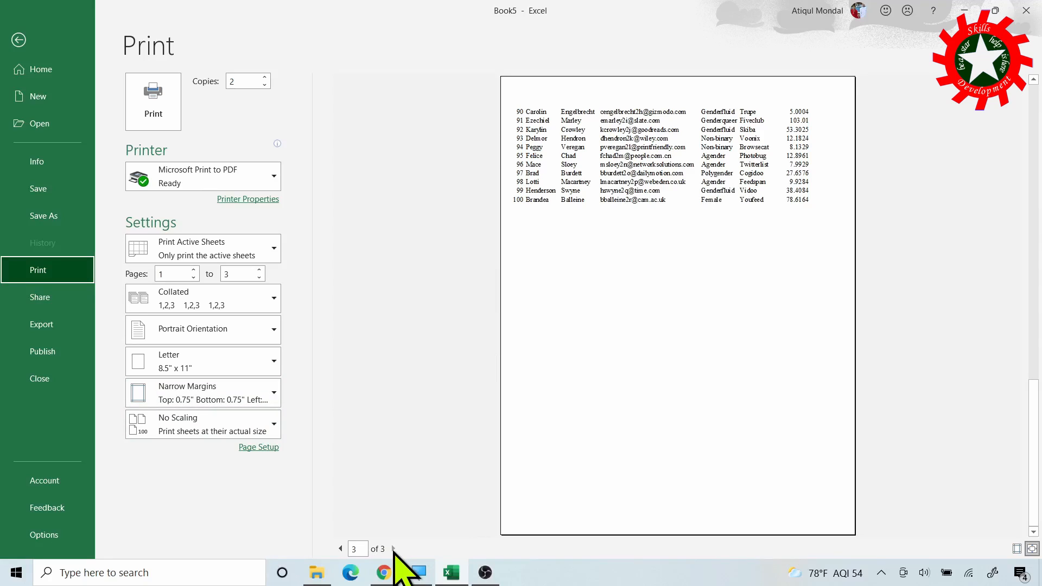
left_click(341, 550)
left_click(341, 550)
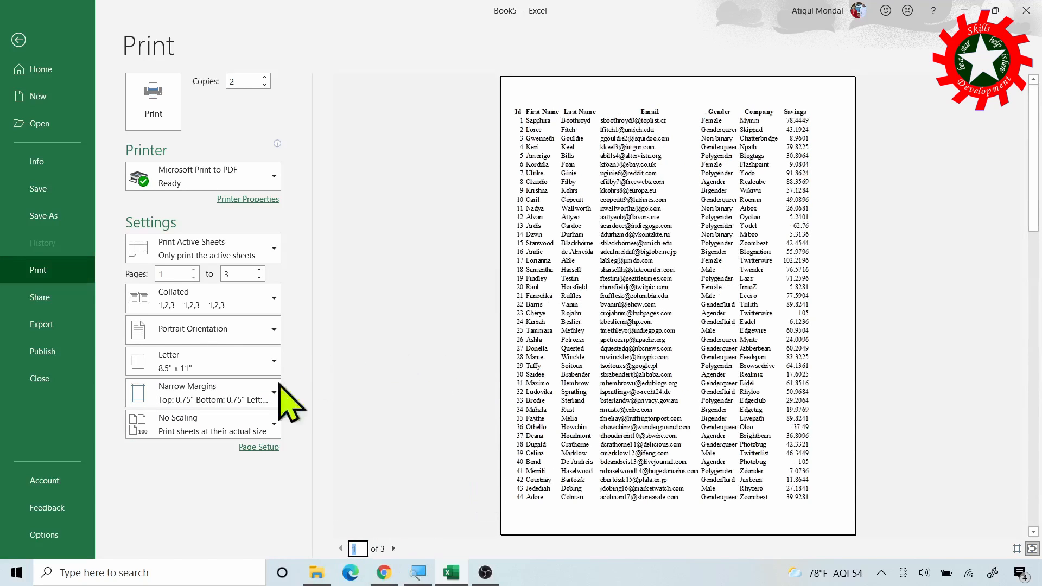
left_click(223, 399)
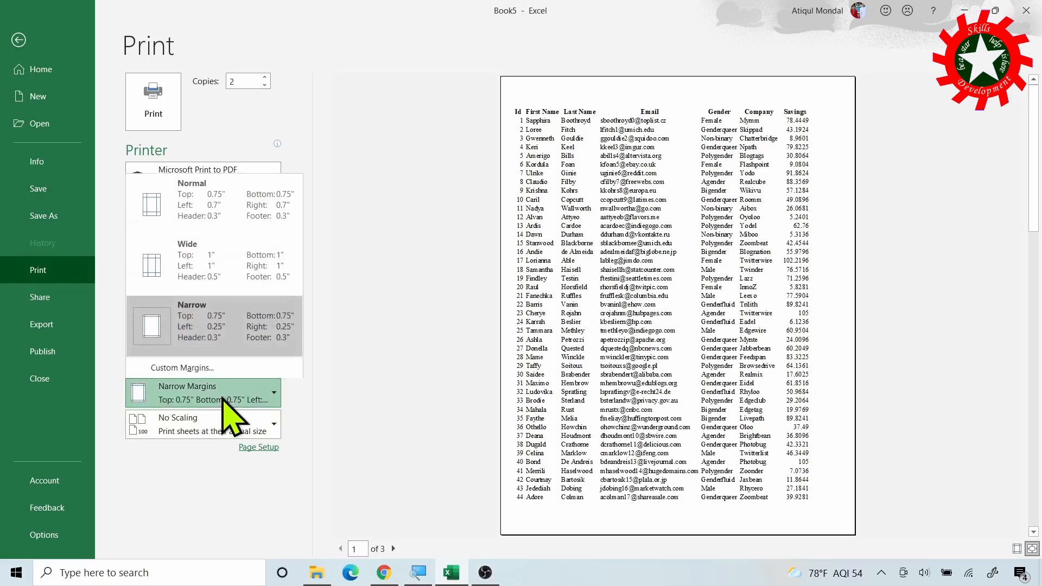
left_click(208, 190)
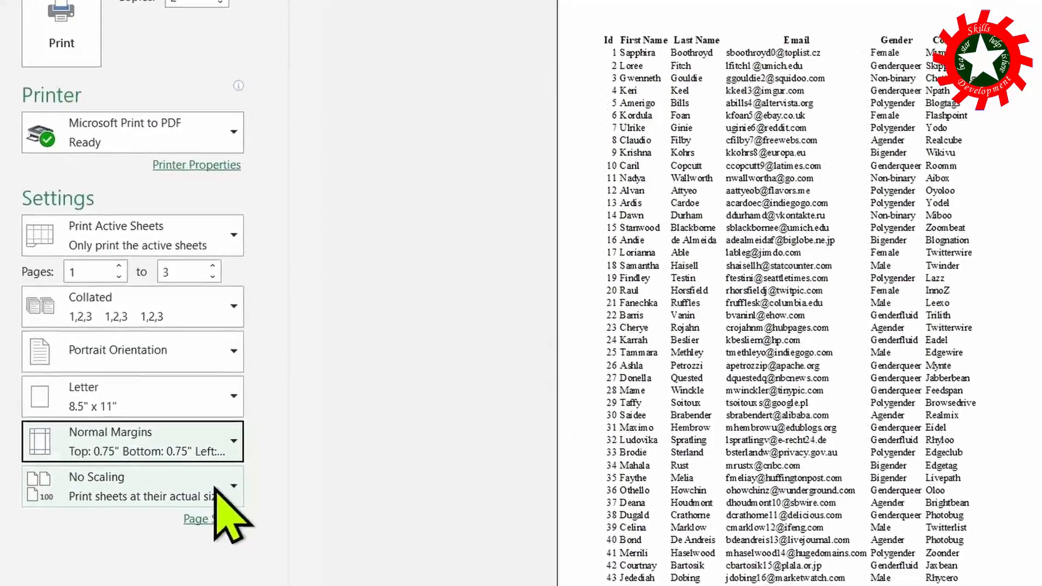
Try the Fit Sheet, Fit All Columns and Fit All Rows on One Page scaling options in turn, checking the previewed pages.
left_click(261, 427)
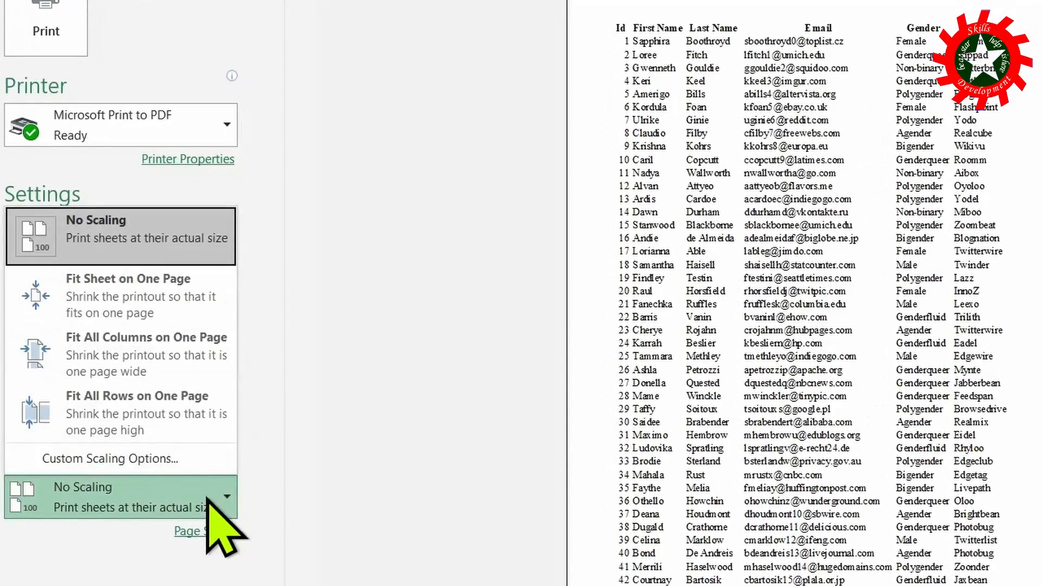
left_click(127, 289)
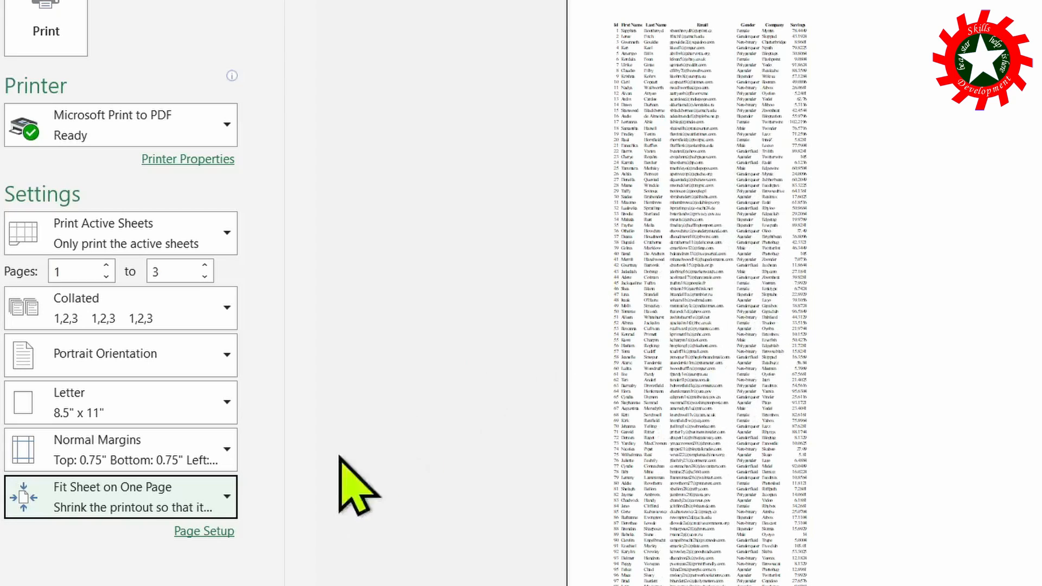
left_click(214, 495)
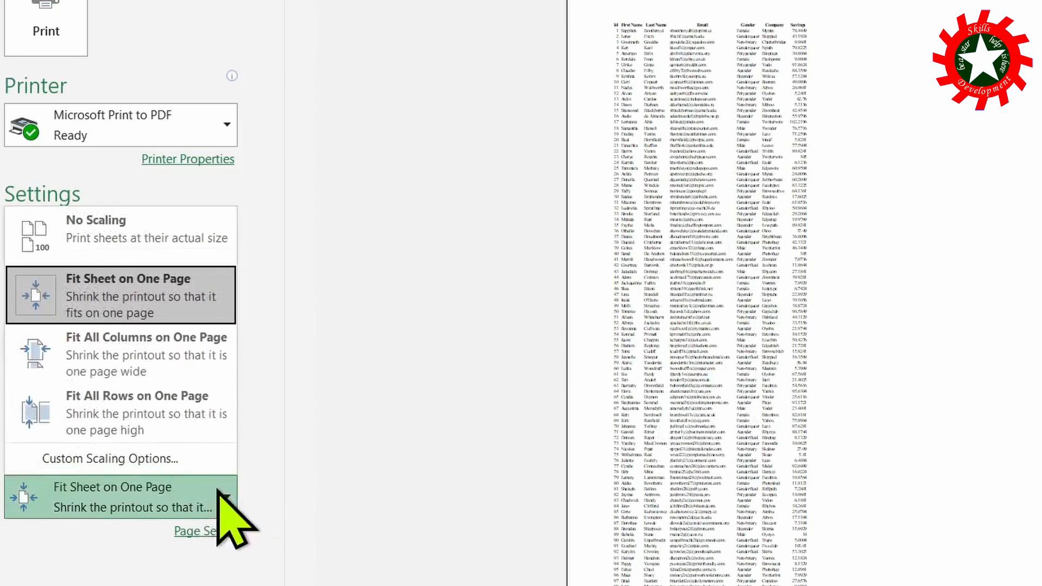
left_click(145, 350)
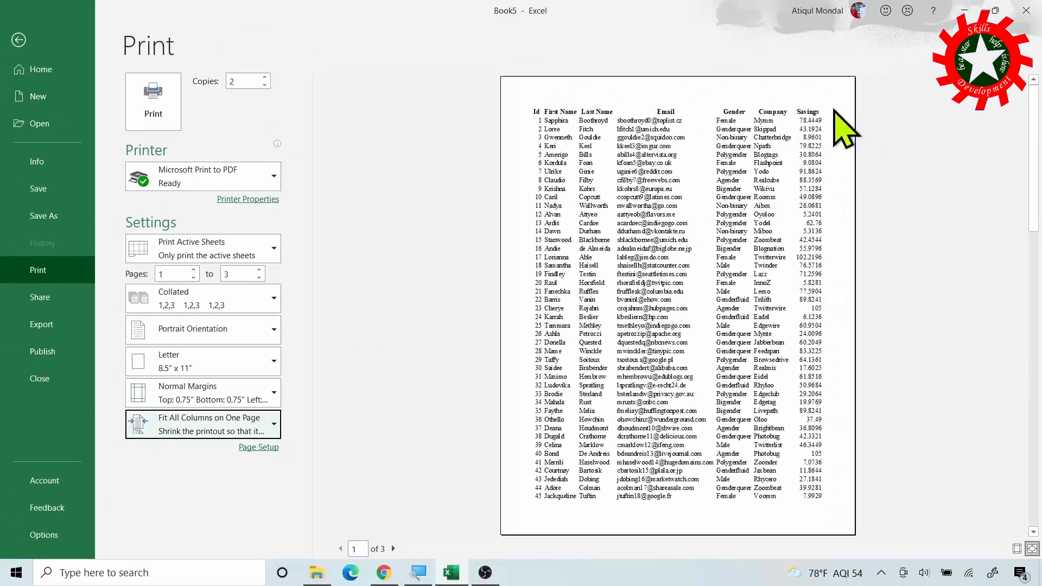
left_click(393, 549)
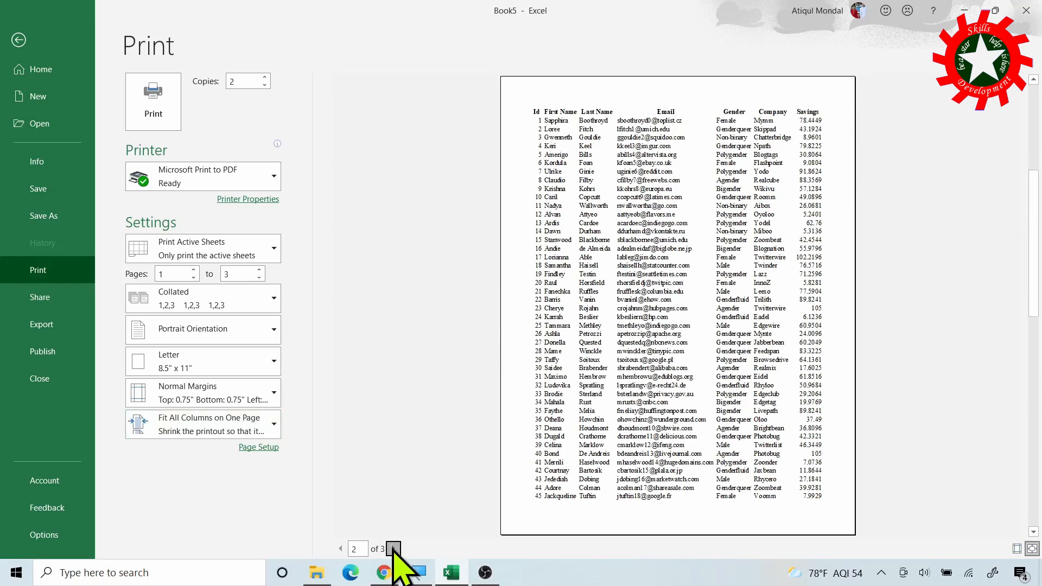
left_click(393, 549)
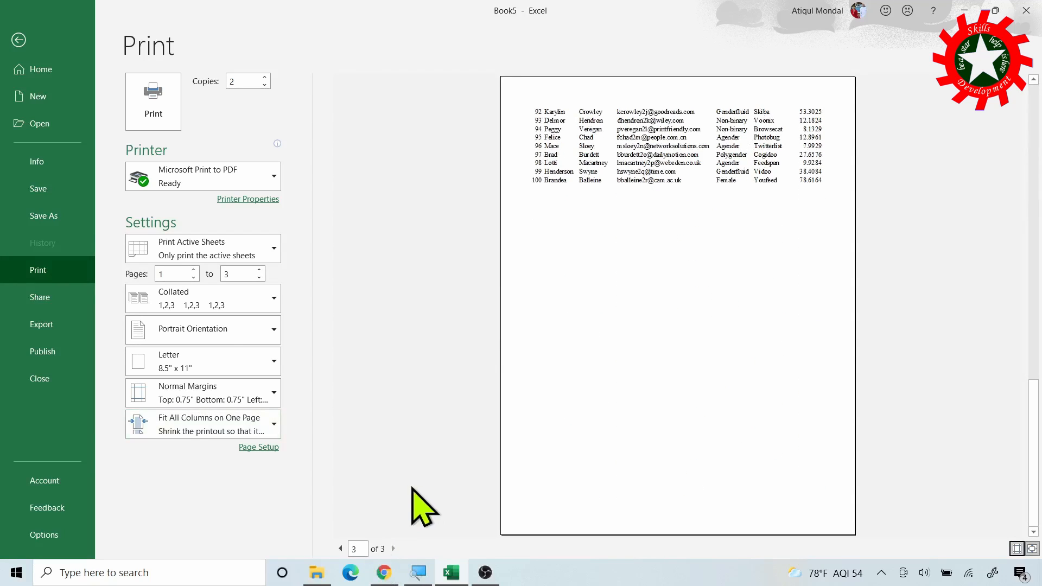
left_click(198, 428)
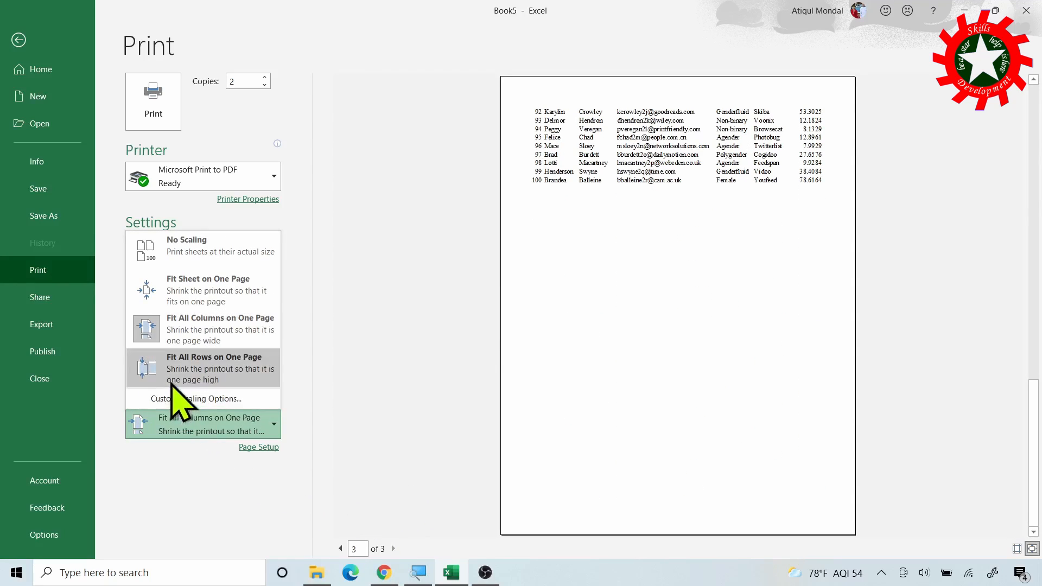
left_click(228, 375)
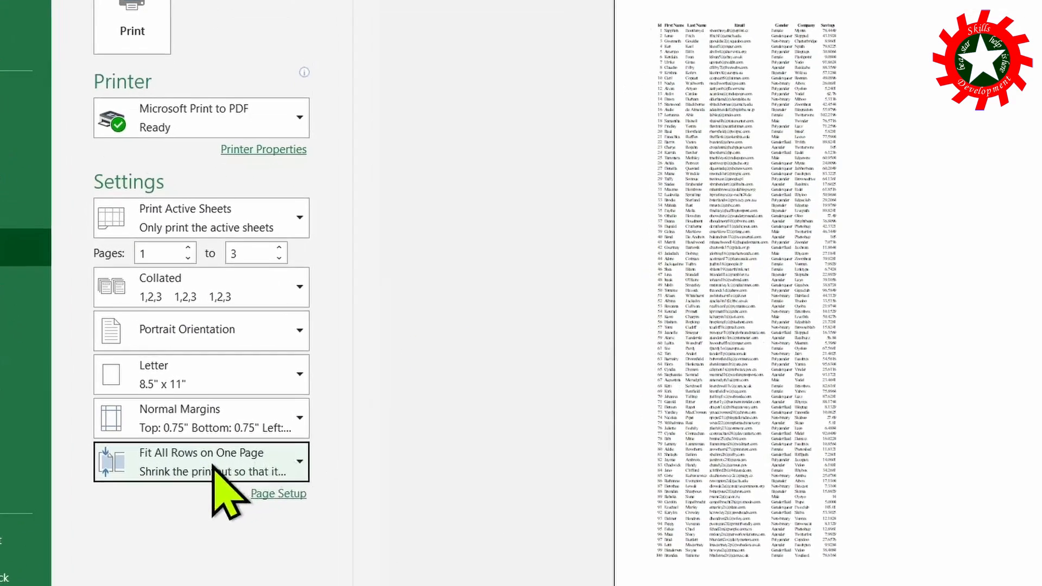
Set custom scaling to adjust the printout to 95% of normal size and preview all pages, returning to page 1.
left_click(266, 429)
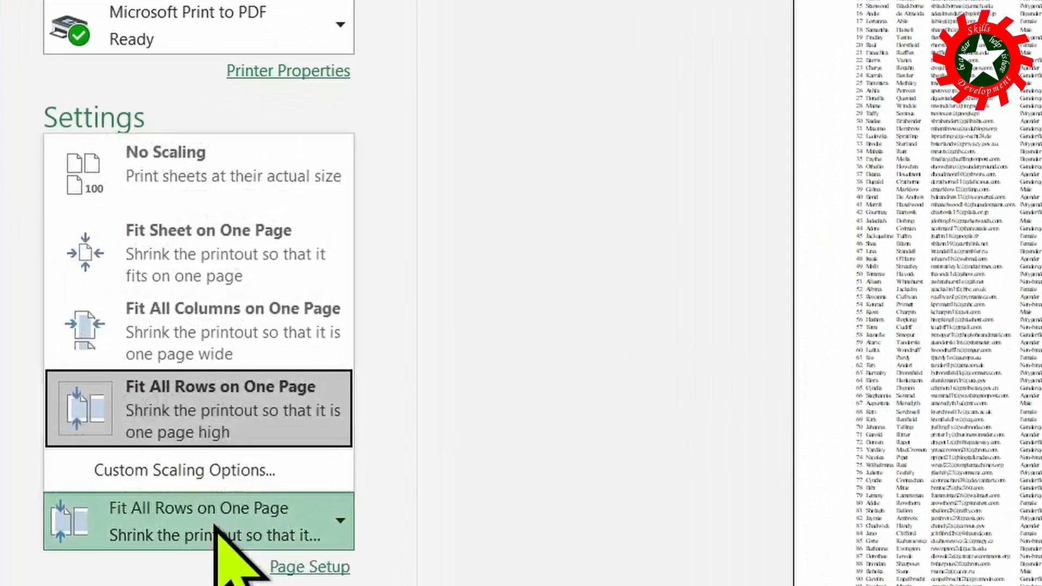
left_click(233, 470)
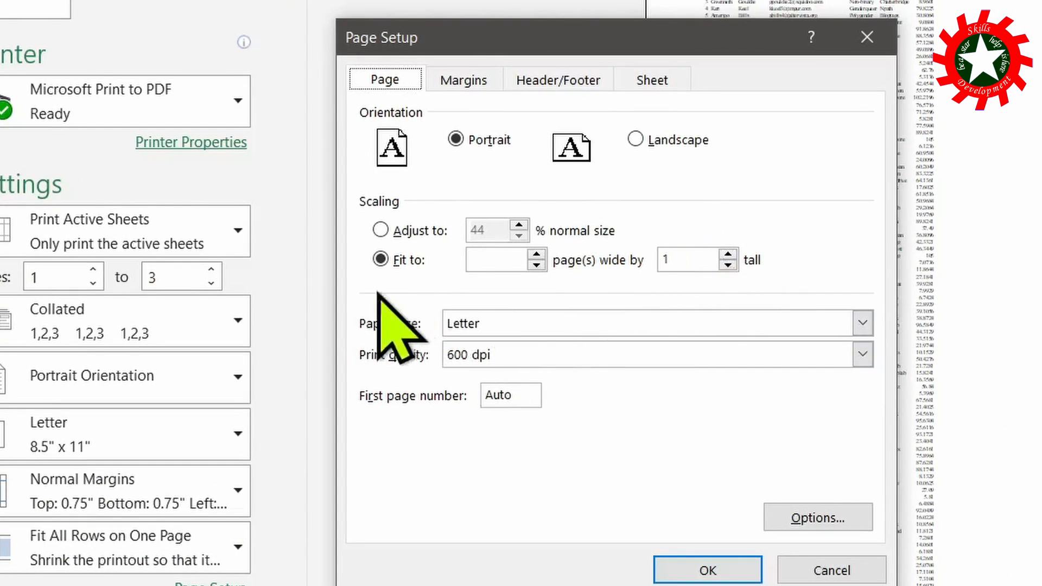
left_click(380, 230)
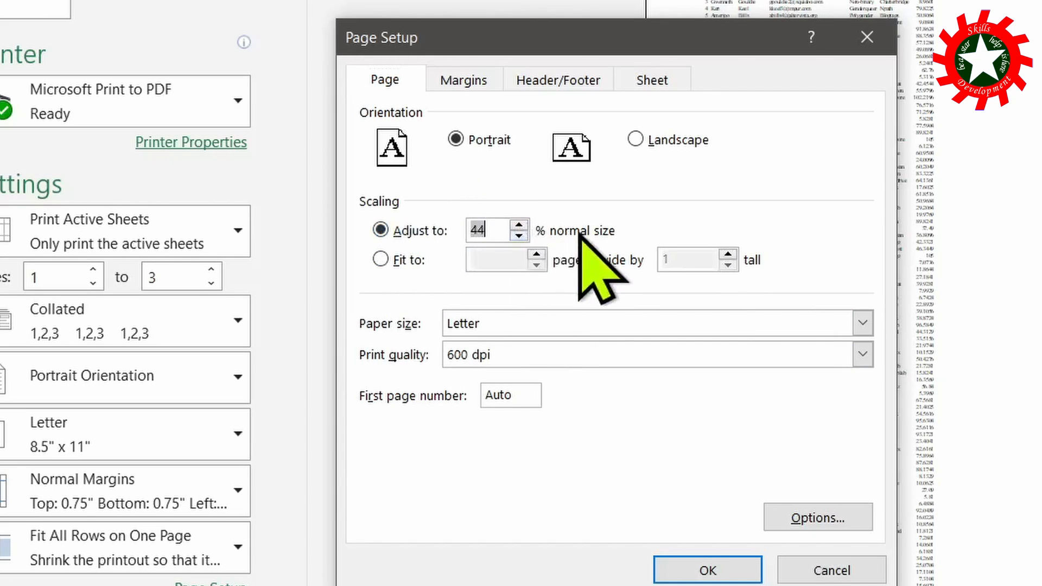
type("9")
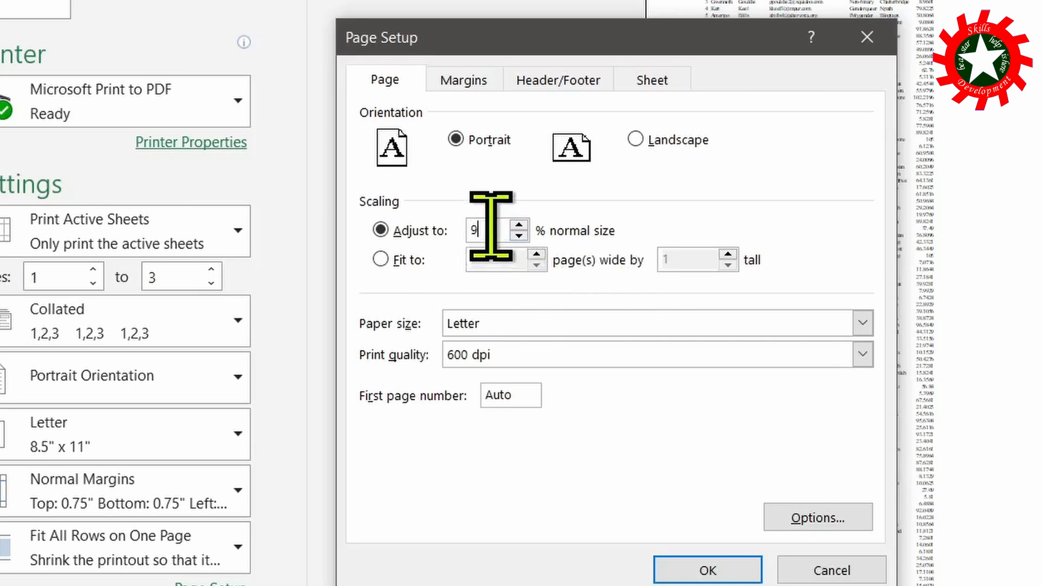
type("5")
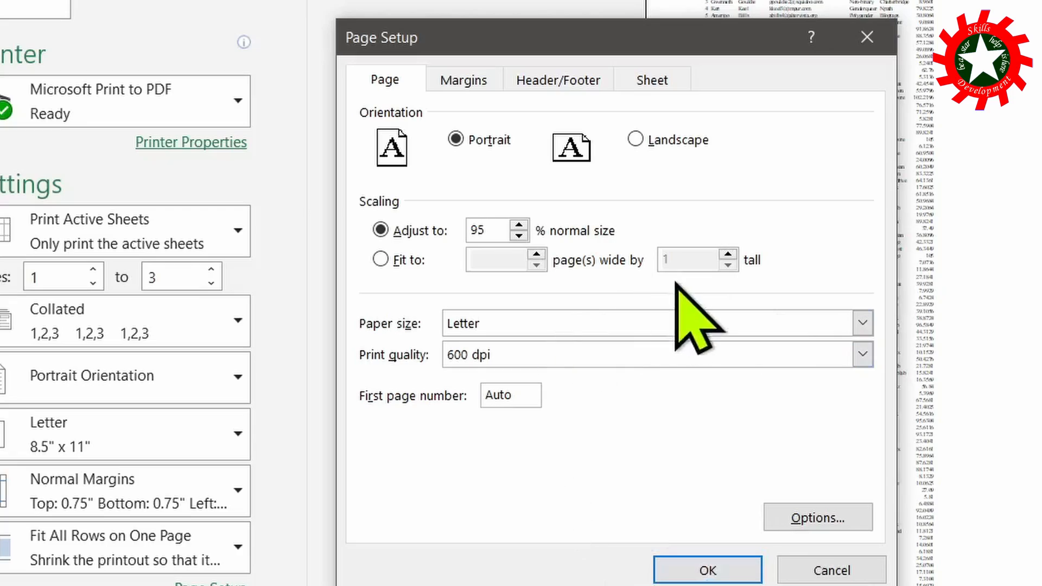
left_click(708, 570)
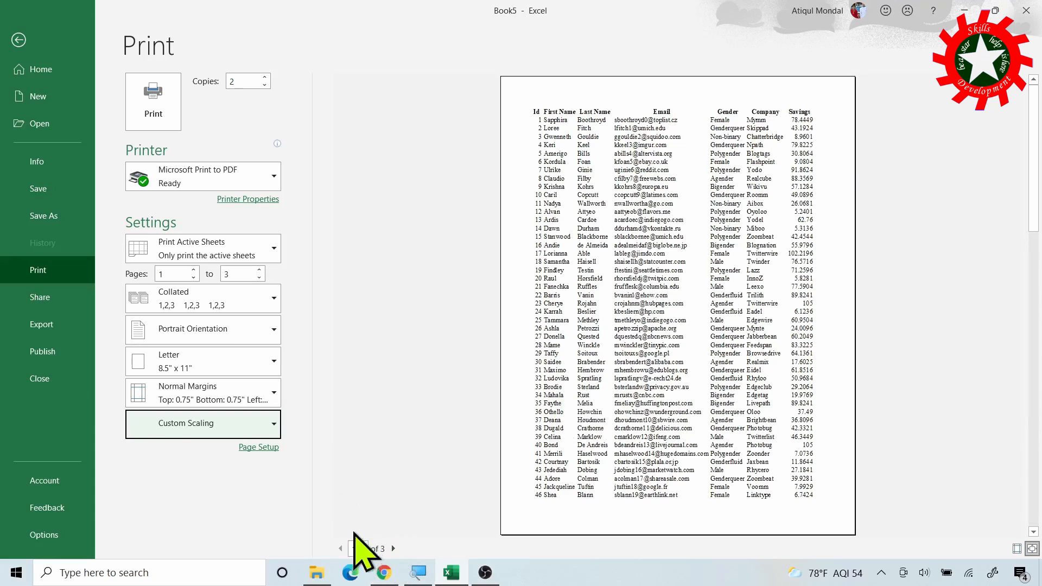
left_click(393, 549)
left_click(394, 549)
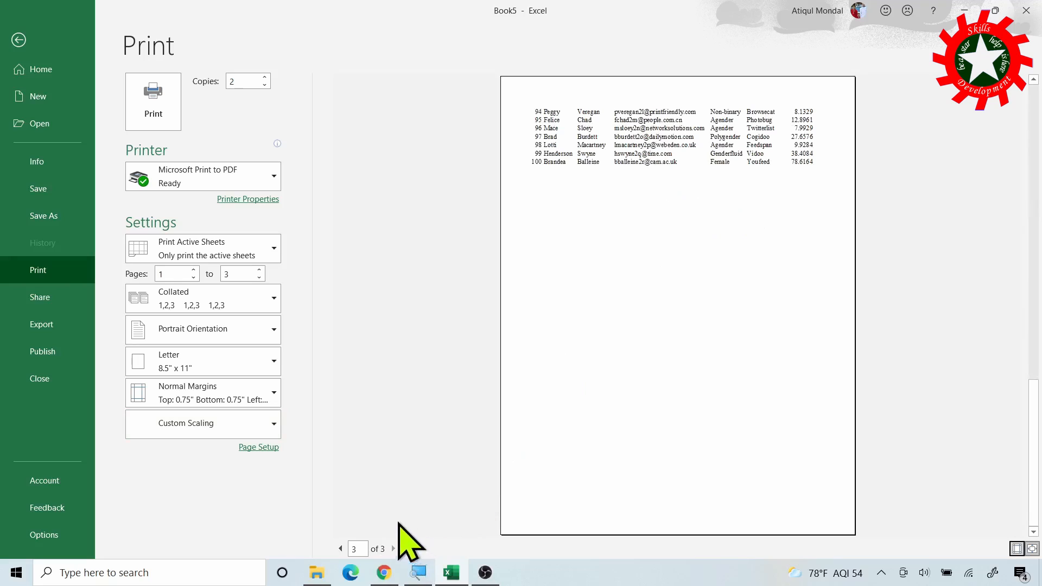
left_click(341, 549)
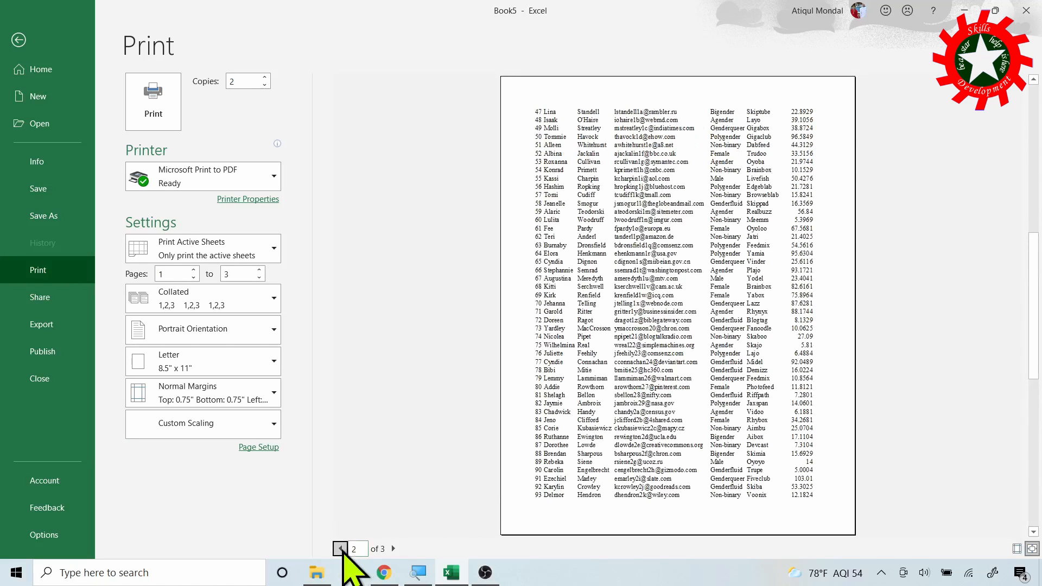
left_click(341, 549)
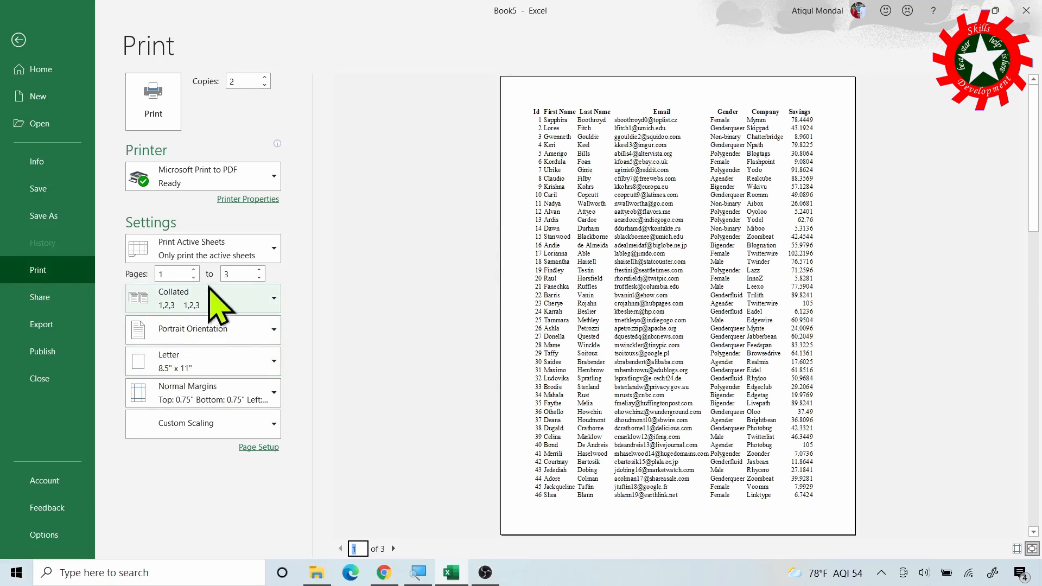
Apply Narrow margins and center the printout horizontally and vertically, previewing through to page 3.
left_click(217, 388)
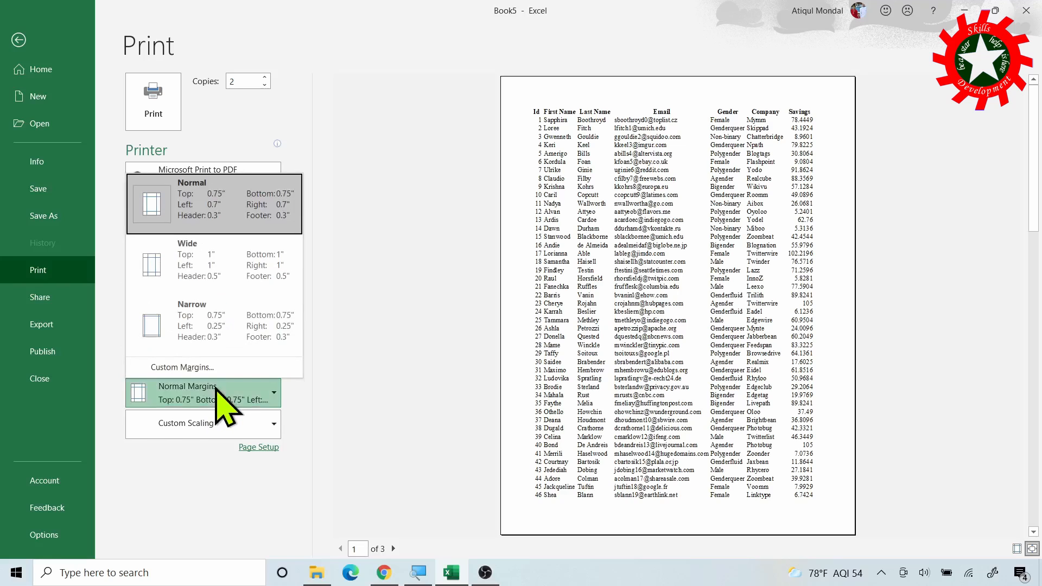
left_click(239, 339)
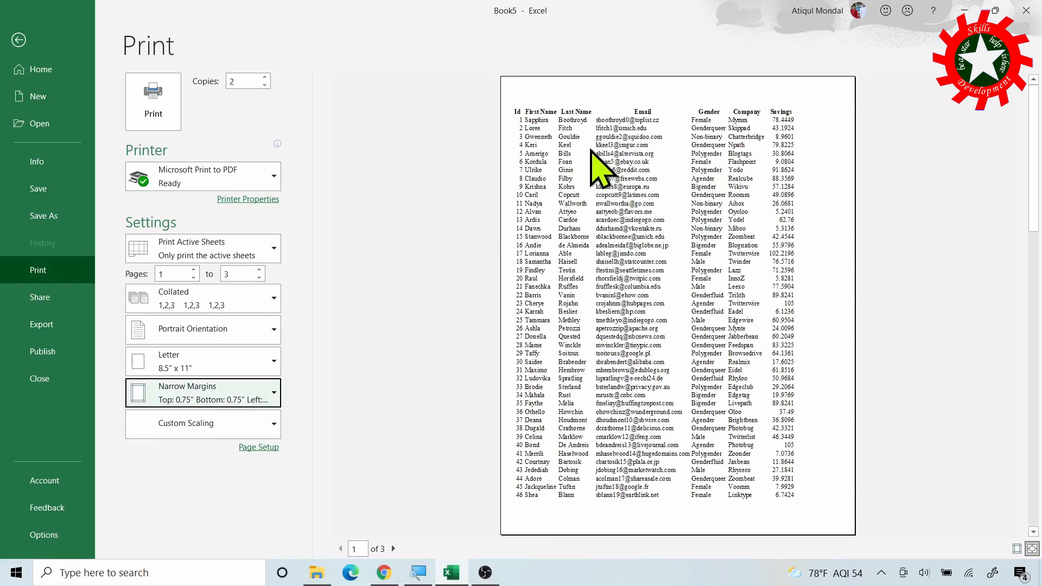
left_click(259, 449)
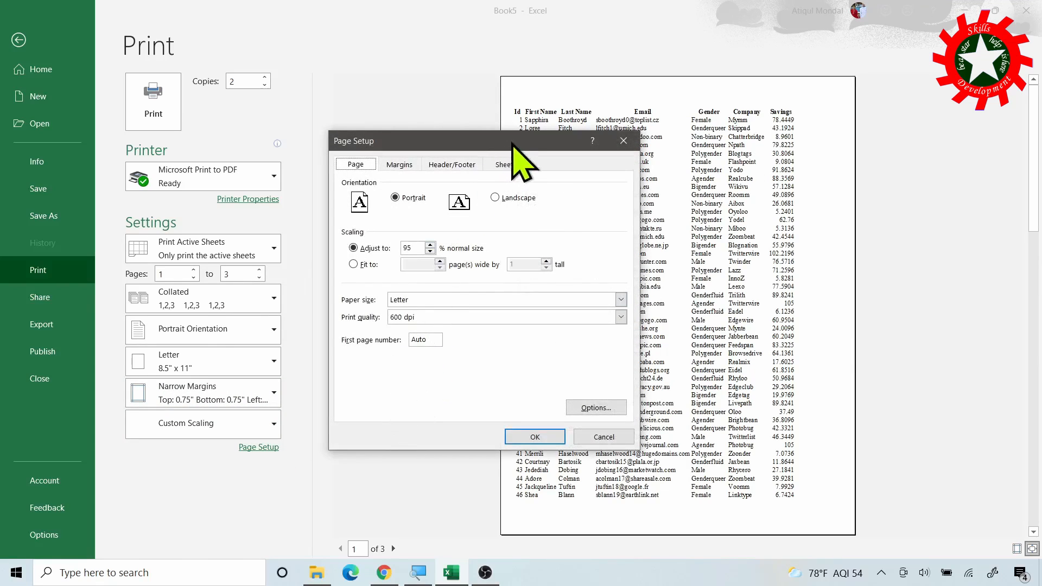
left_click(401, 165)
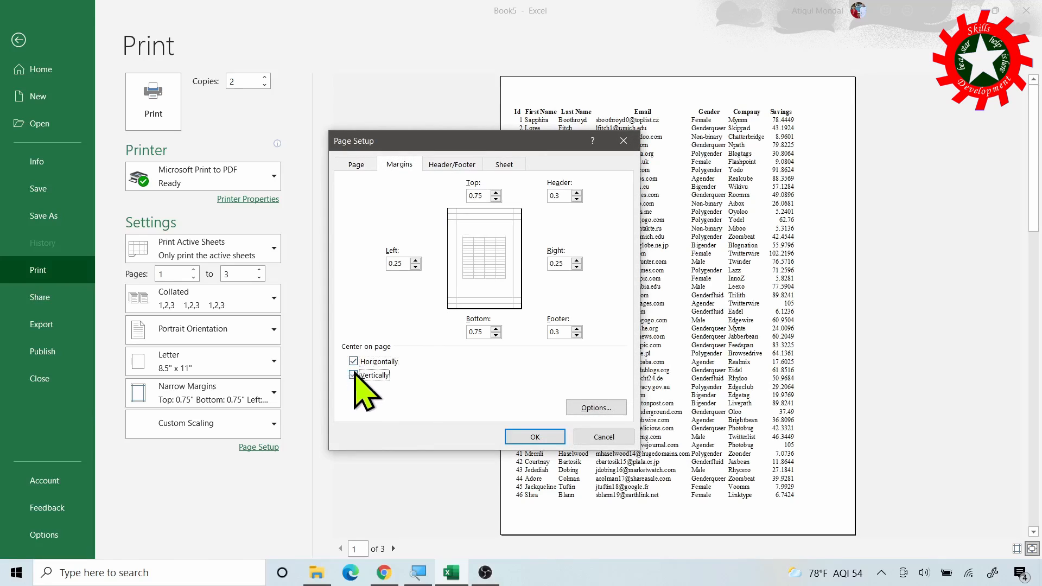
left_click(538, 438)
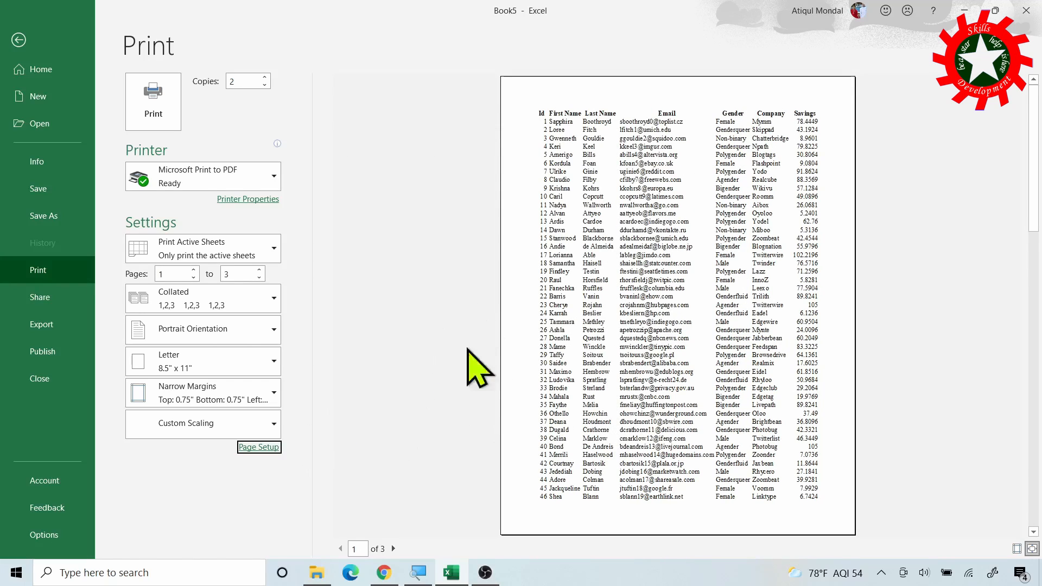
left_click(393, 548)
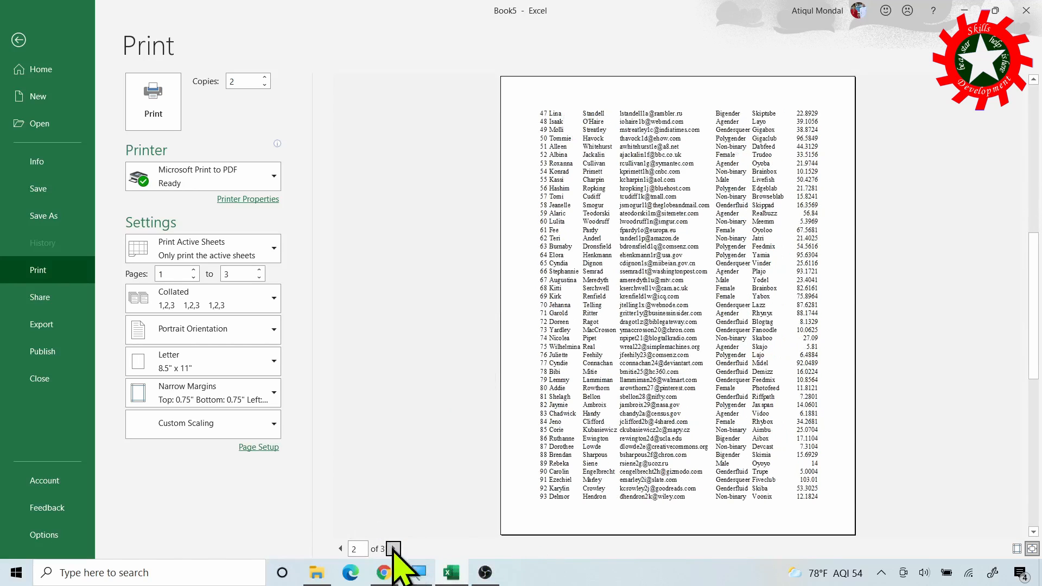
left_click(393, 549)
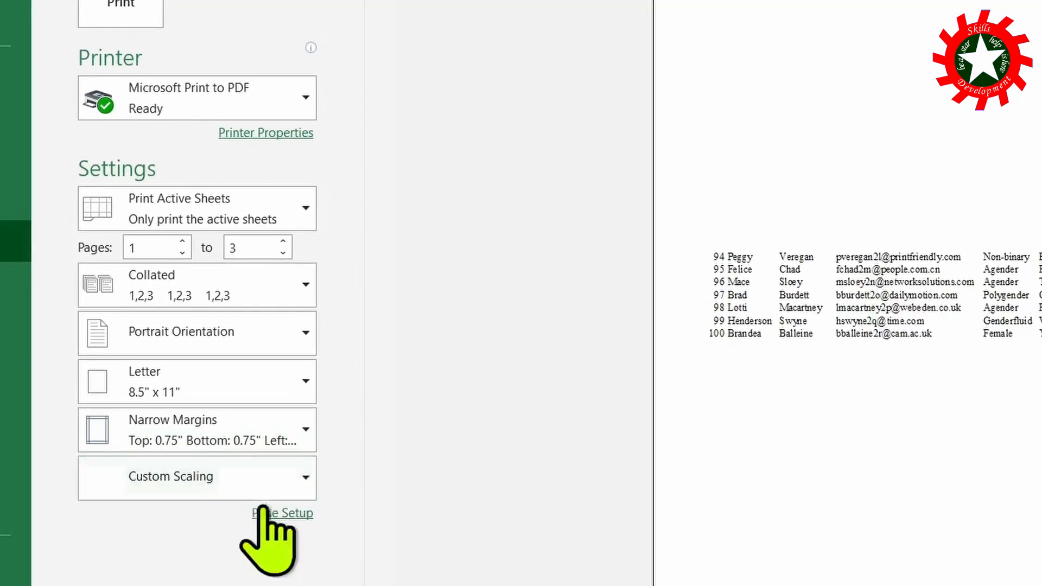
Turn off vertical centering of the printout on the page in the page setup margins.
left_click(258, 447)
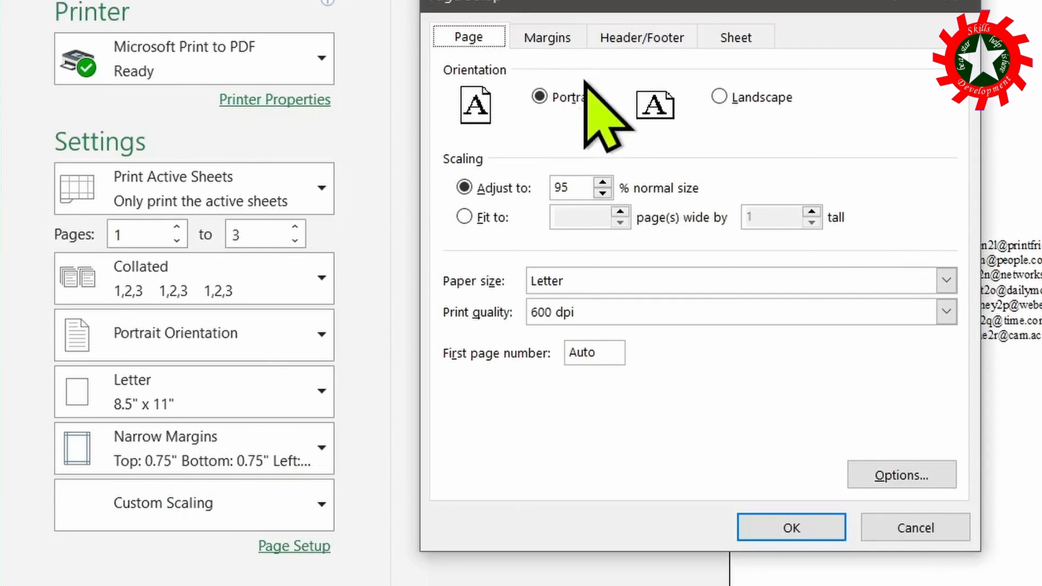
left_click(541, 37)
left_click(464, 416)
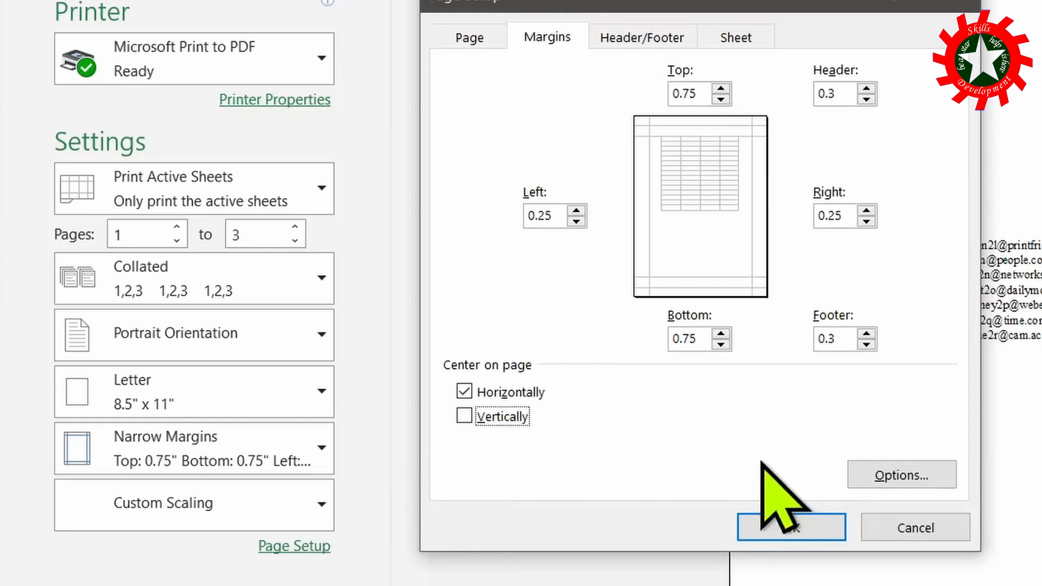
left_click(790, 525)
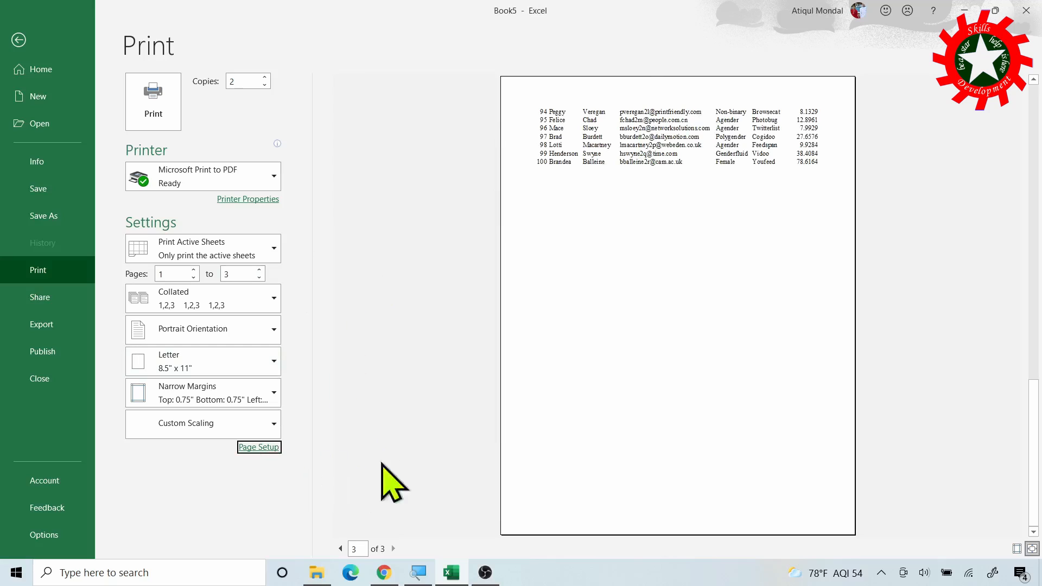
Return to the worksheet and review the available margin, orientation, paper size and print area options.
key("Escape")
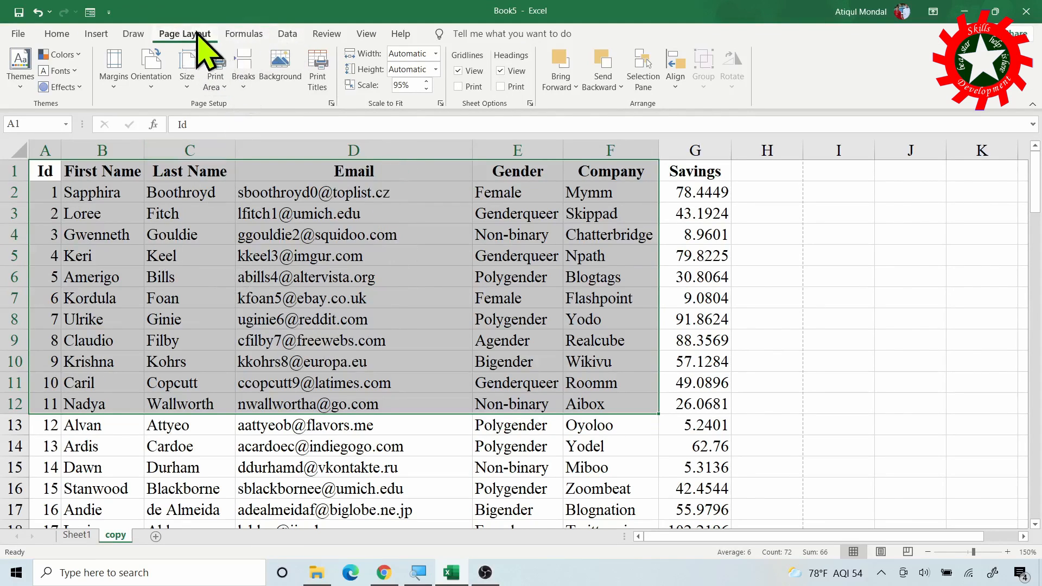
left_click(198, 283)
left_click(114, 68)
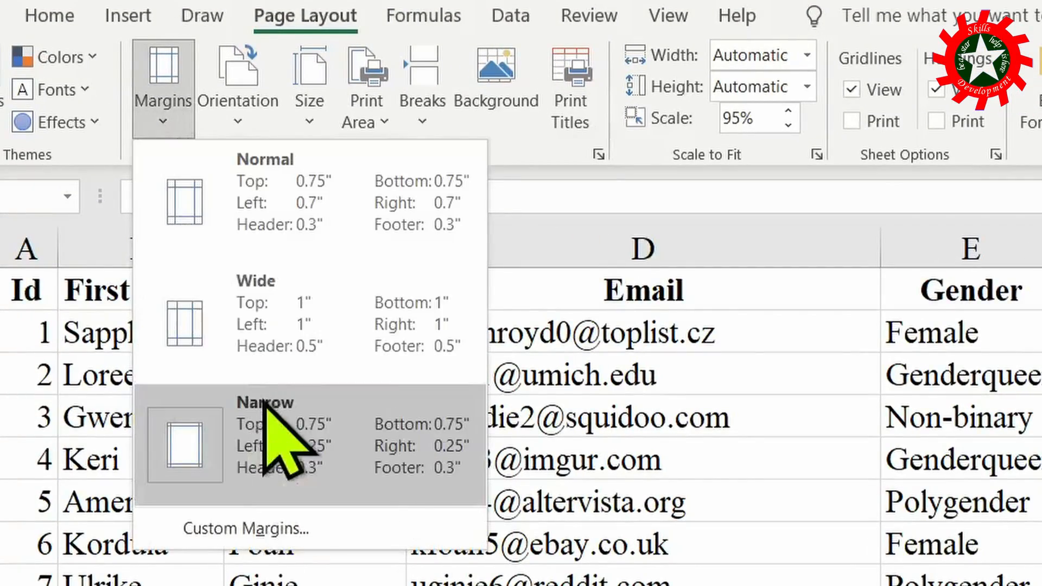
left_click(237, 105)
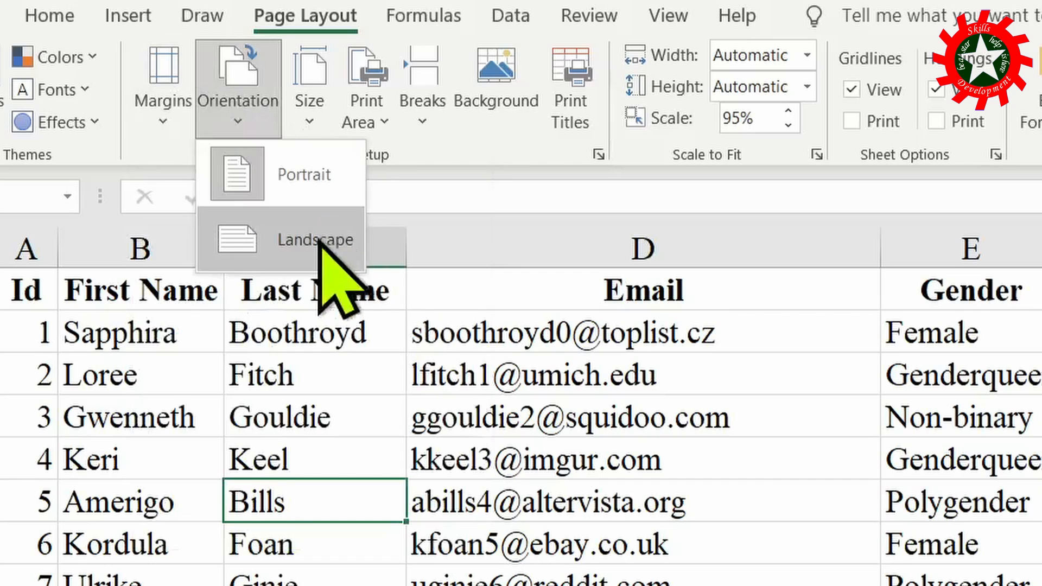
left_click(313, 118)
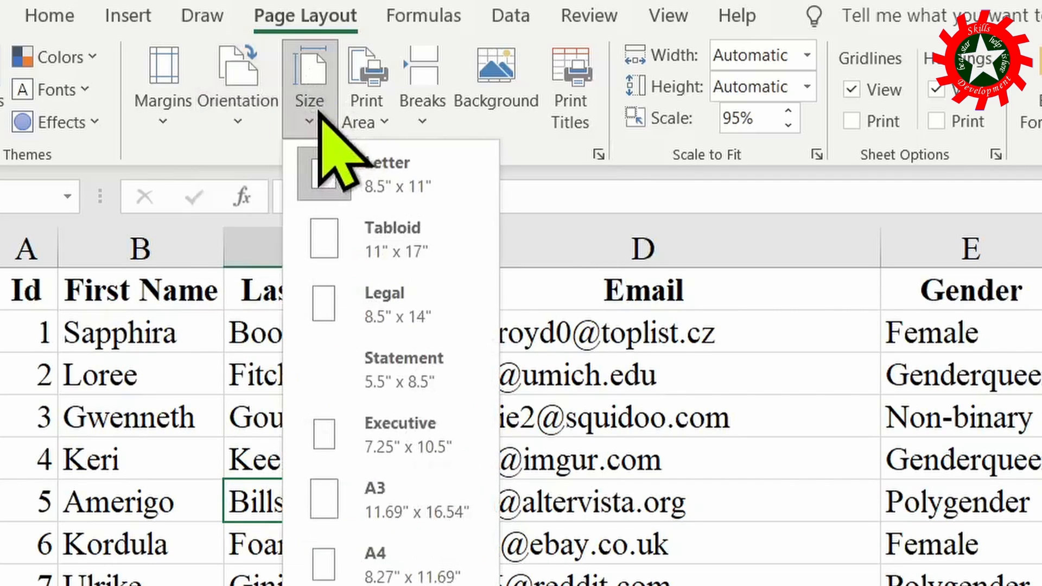
left_click(383, 117)
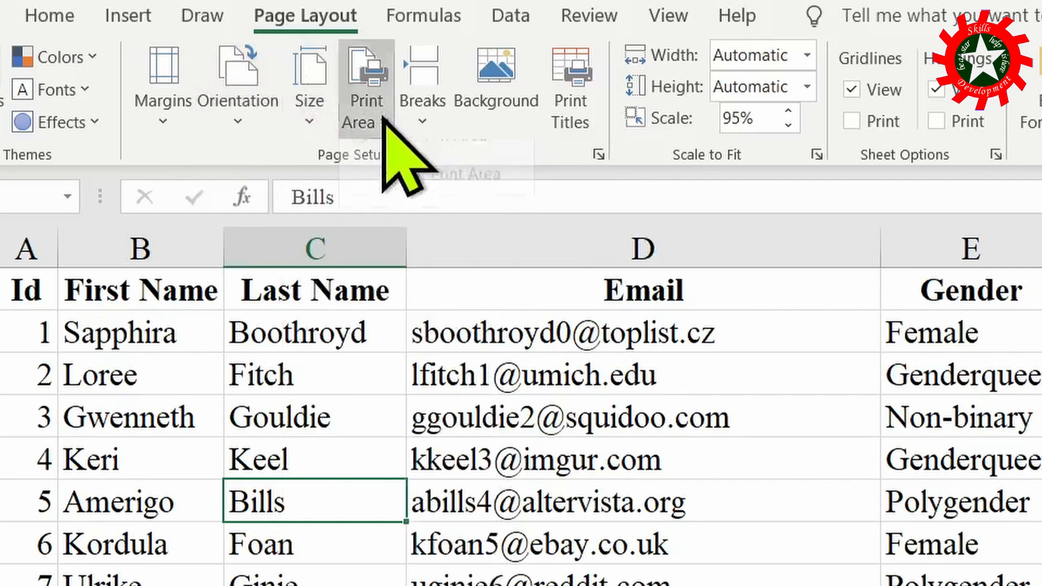
left_click(531, 535)
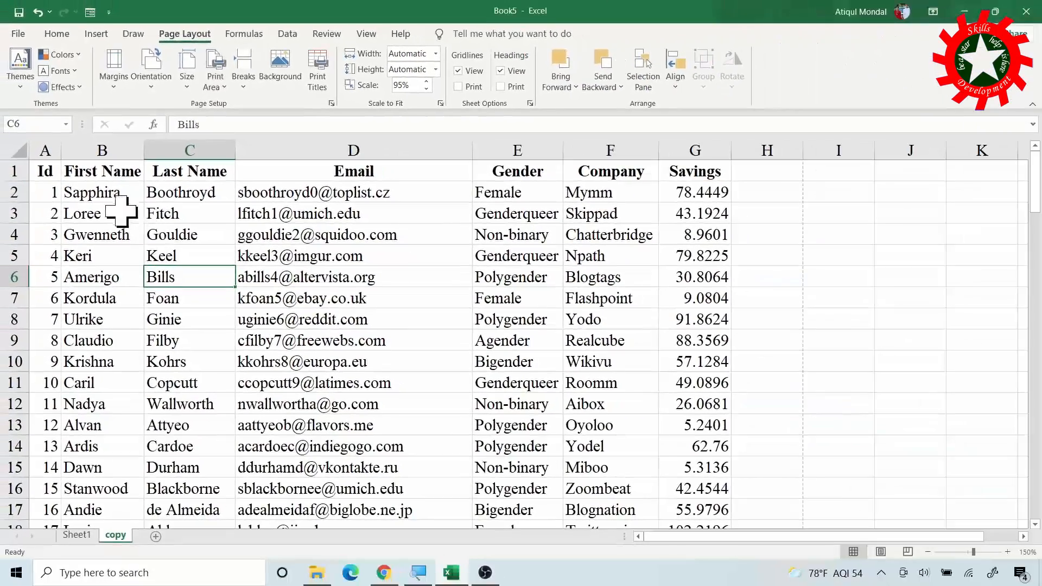
Set the range A1:G12 as the print area and preview the printout.
left_click_drag(57, 172, 681, 409)
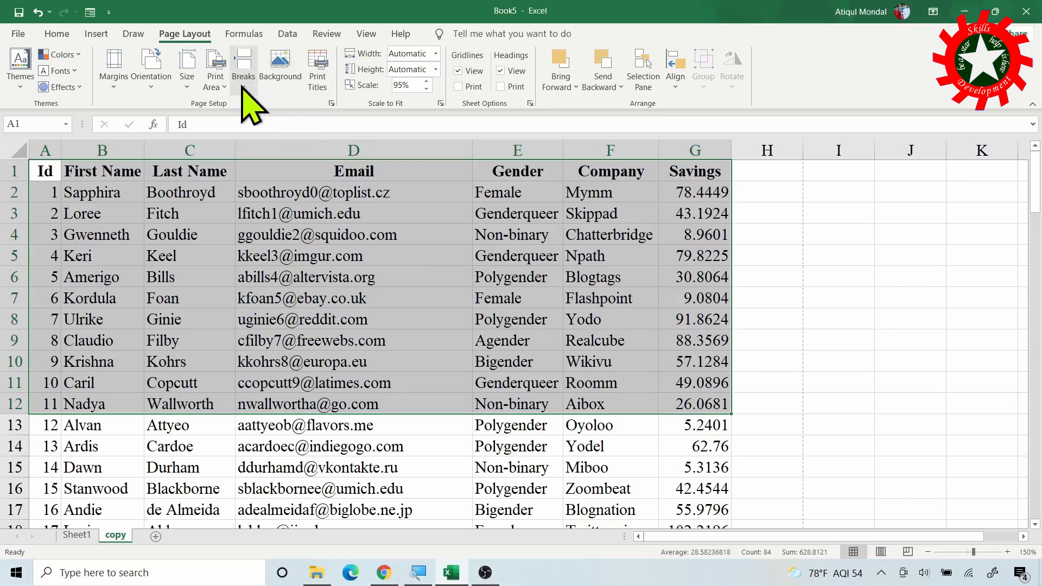
left_click(223, 87)
left_click(240, 108)
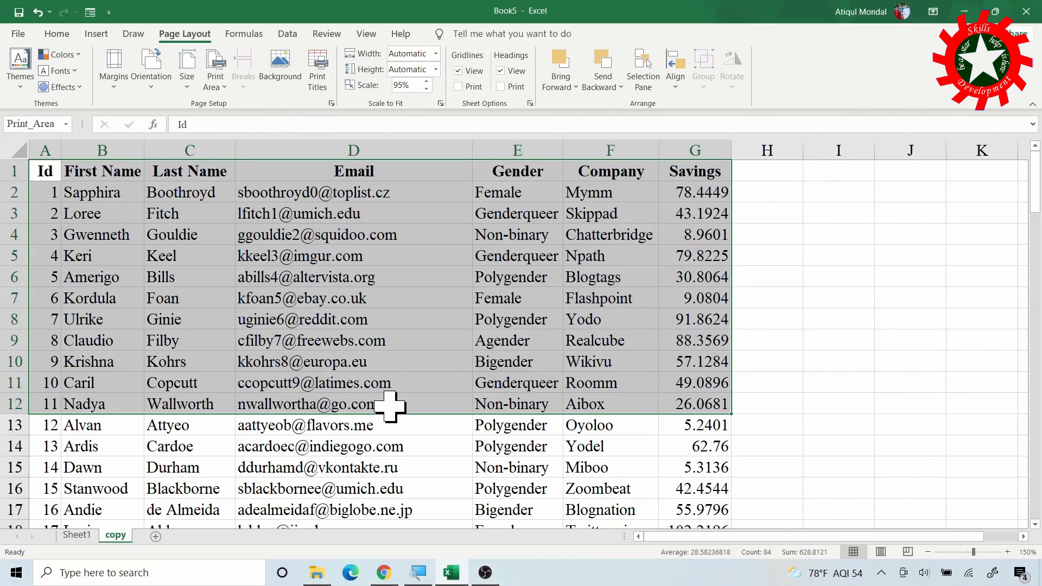
key("ctrl+p")
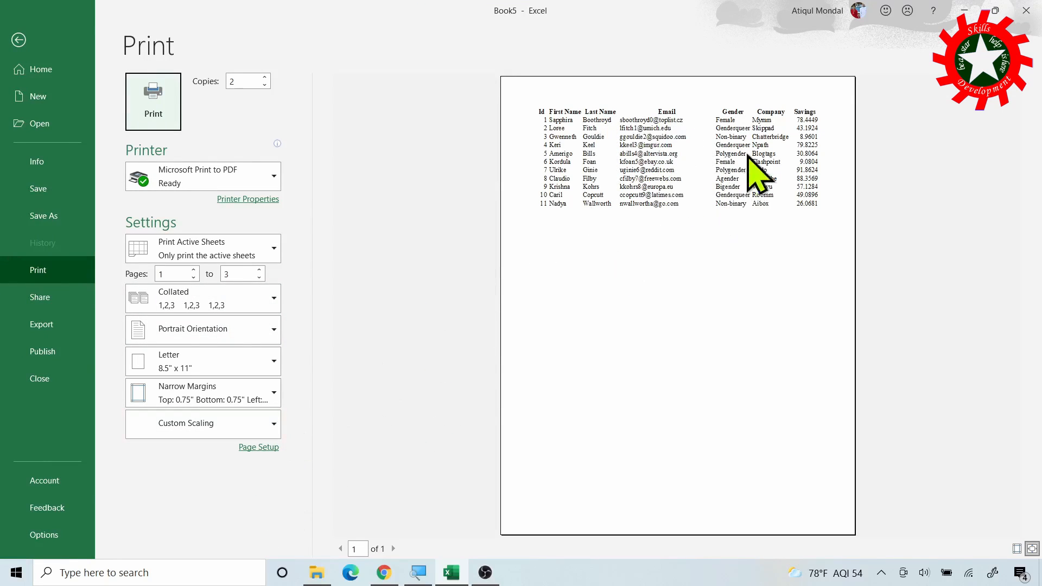
Turn on gridline printing in the sheet's page setup, check the preview and return to the worksheet.
left_click(260, 448)
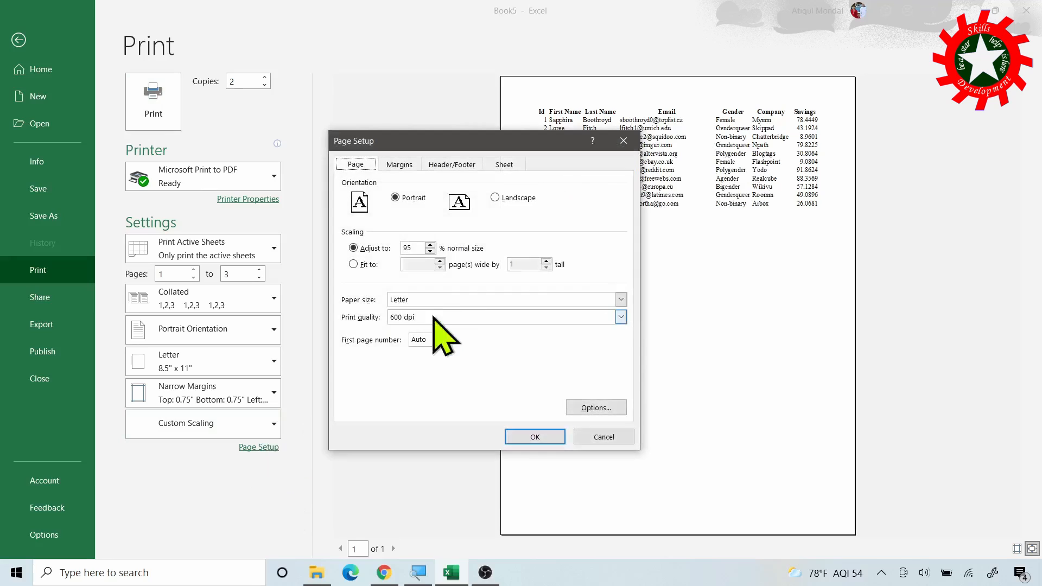
left_click(505, 165)
left_click(354, 265)
left_click(533, 437)
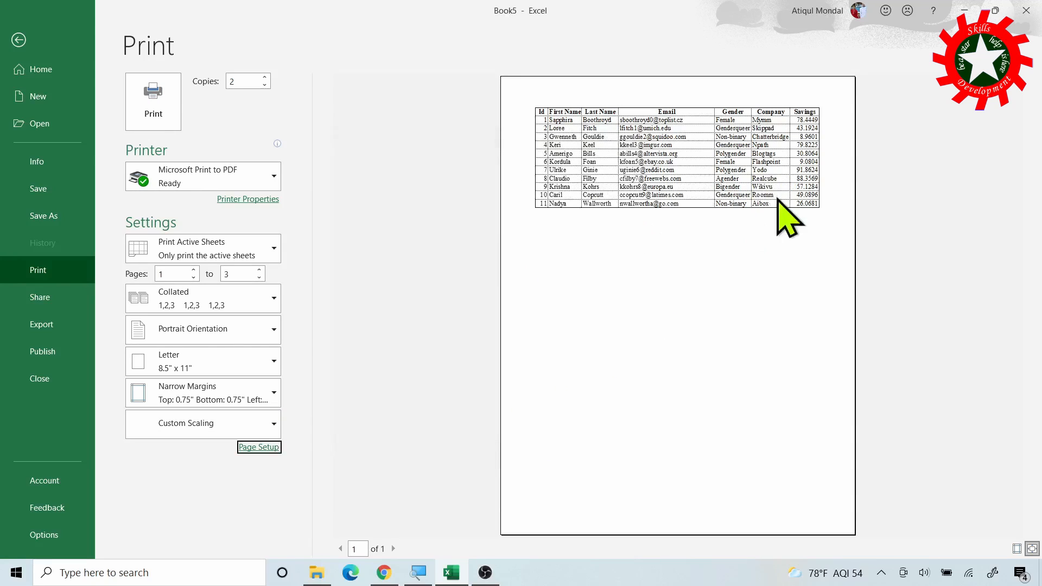
key("Escape")
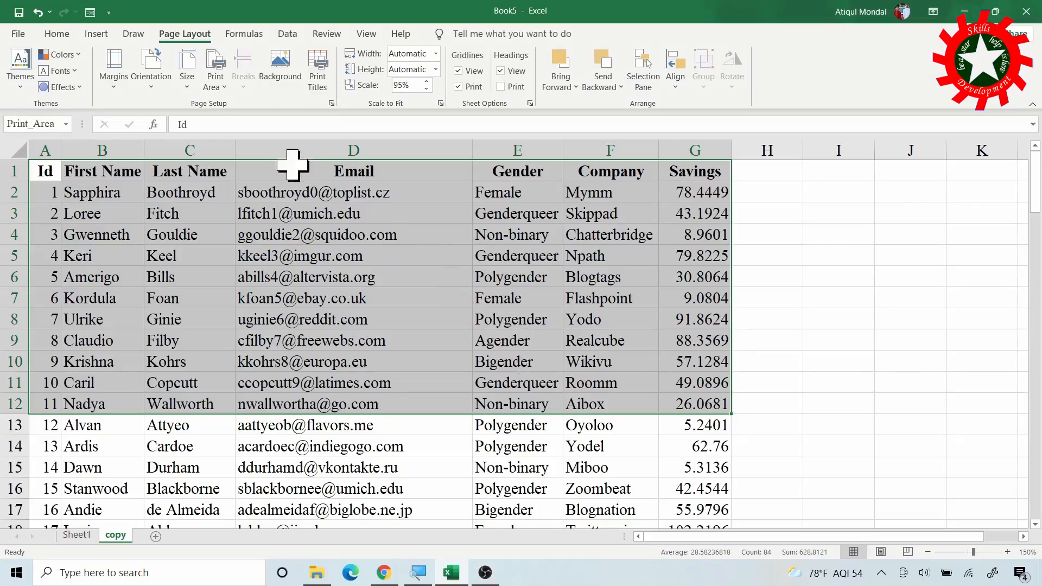
Hide the gridlines on the worksheet and clear the print area.
left_click(543, 374)
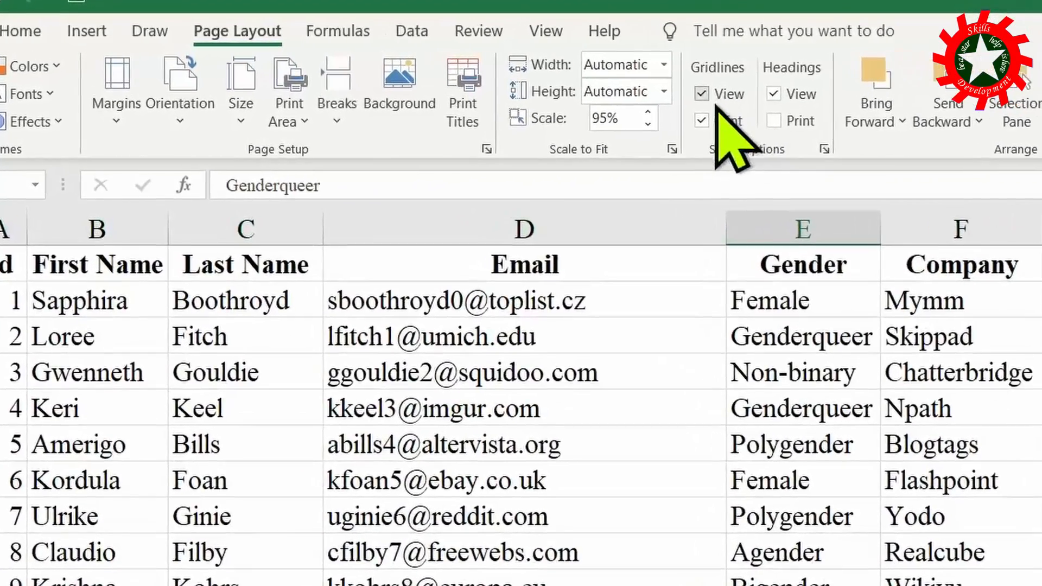
left_click(702, 94)
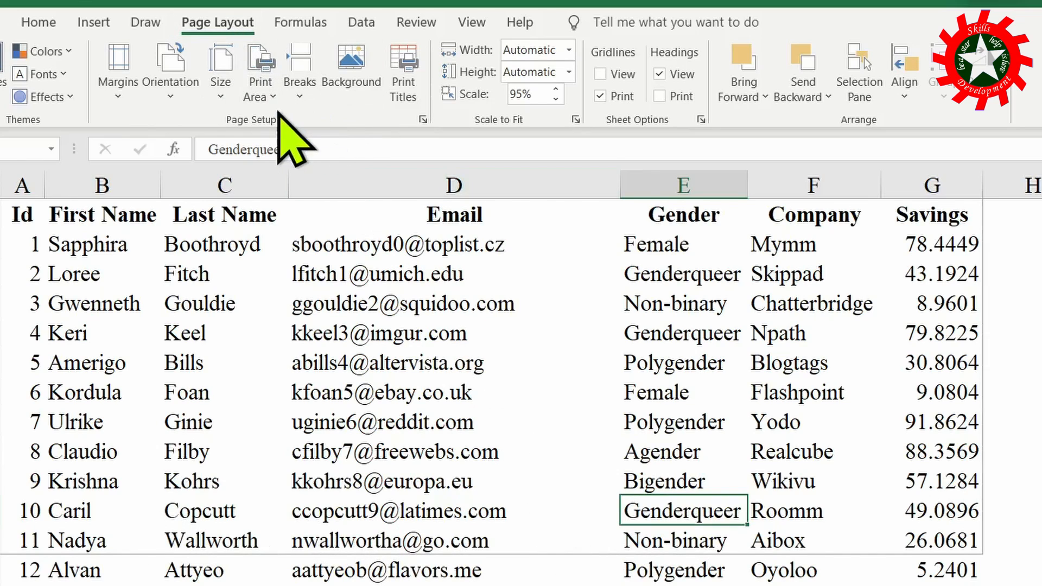
left_click(267, 95)
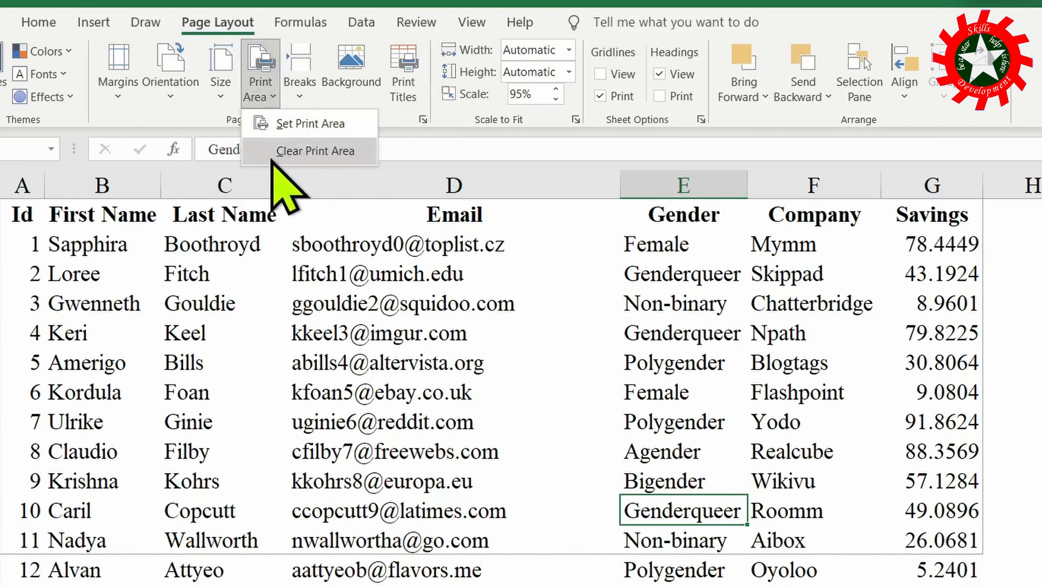
left_click(283, 151)
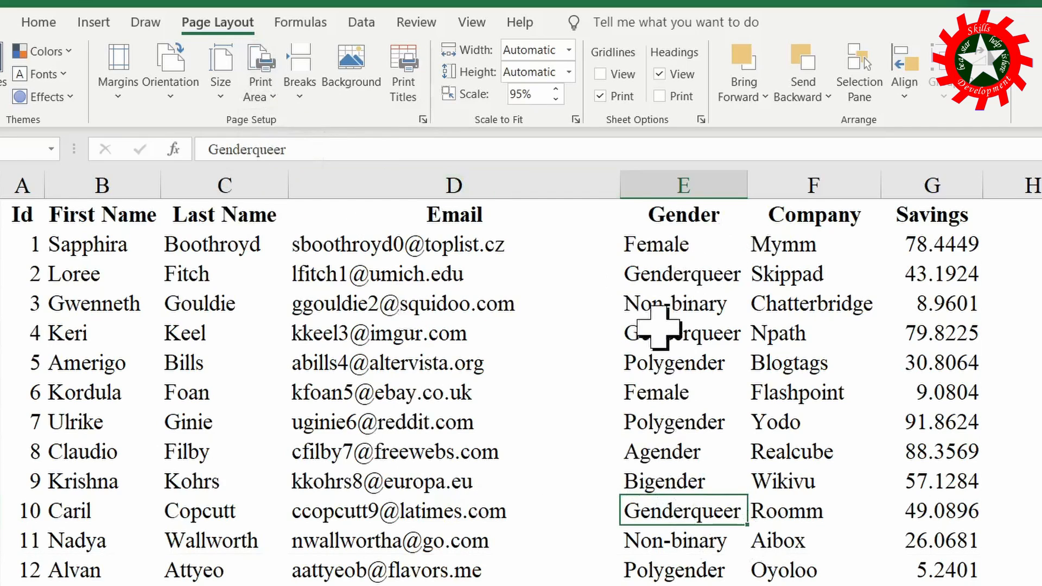
Show the worksheet gridlines again, turn off their printing and check the print preview.
left_click(601, 74)
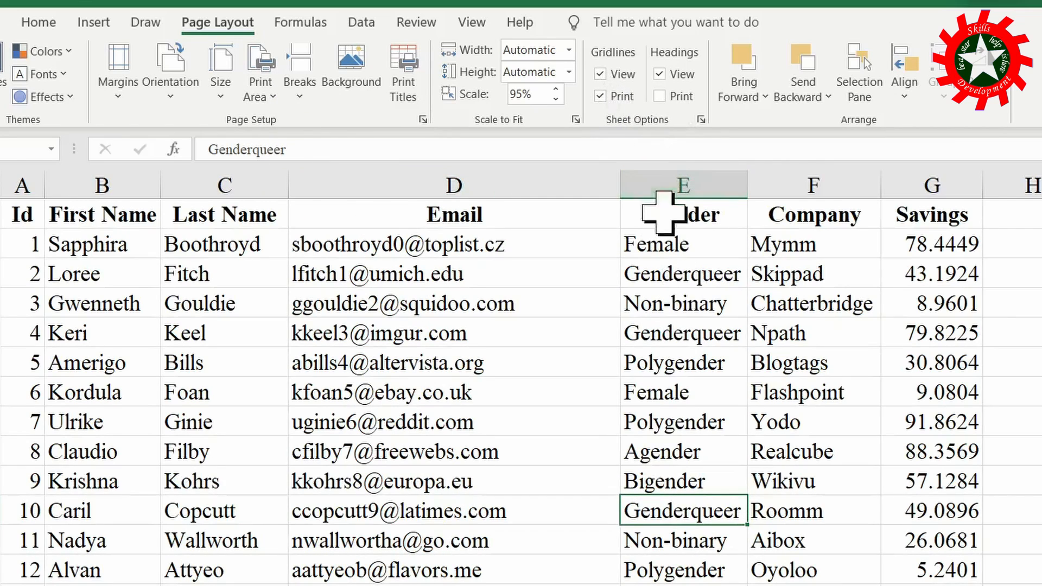
left_click(600, 96)
left_click(599, 97)
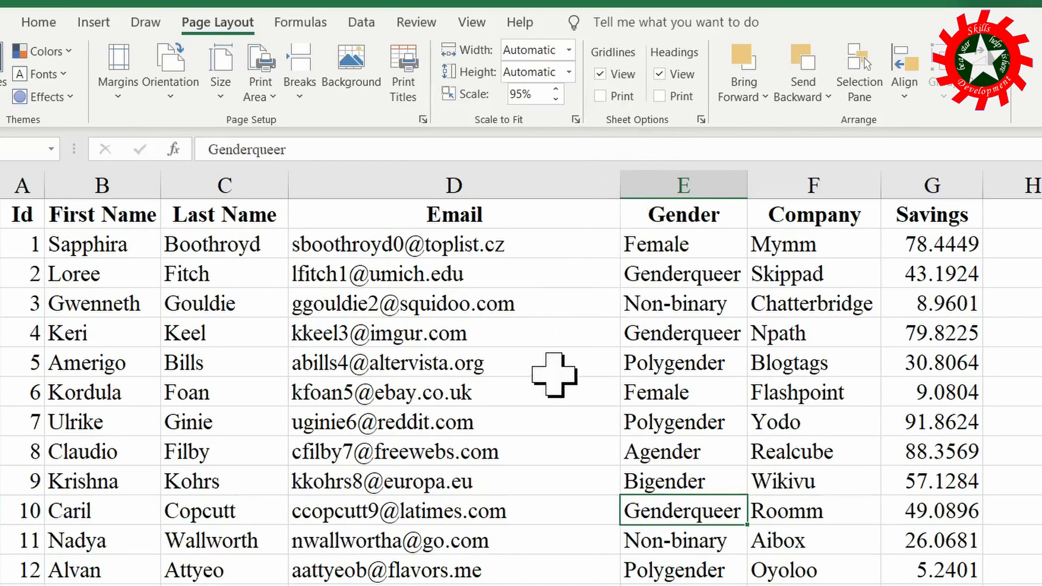
key("ctrl+p")
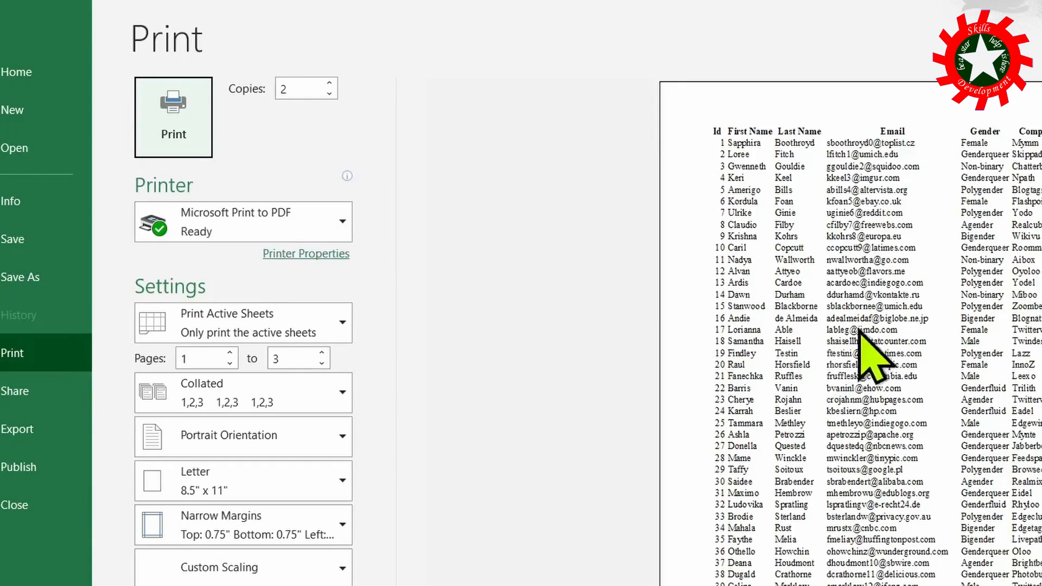
key("Escape")
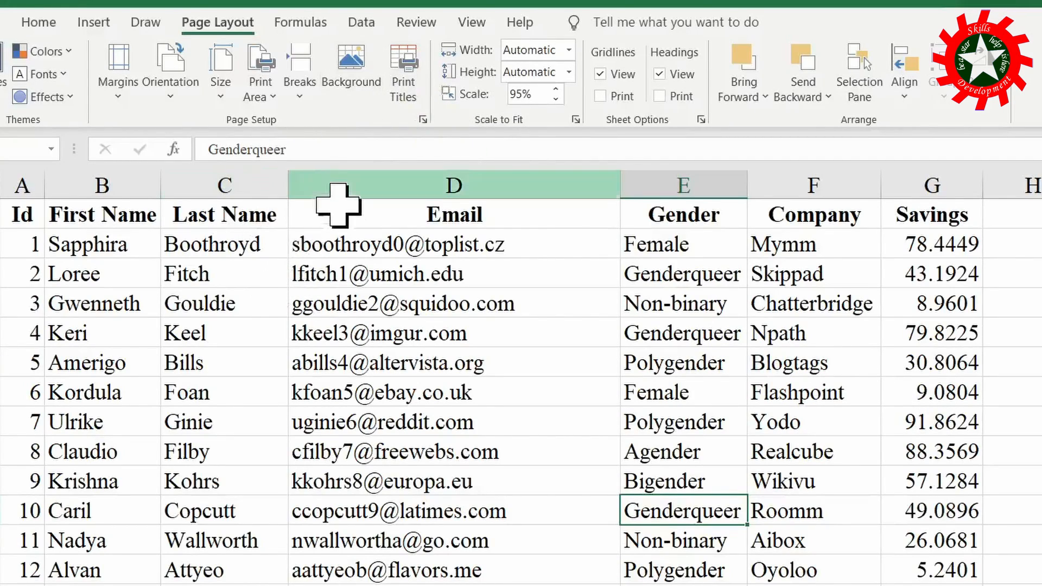
Insert a page break above row 35, with cell A35 selected.
left_click(298, 76)
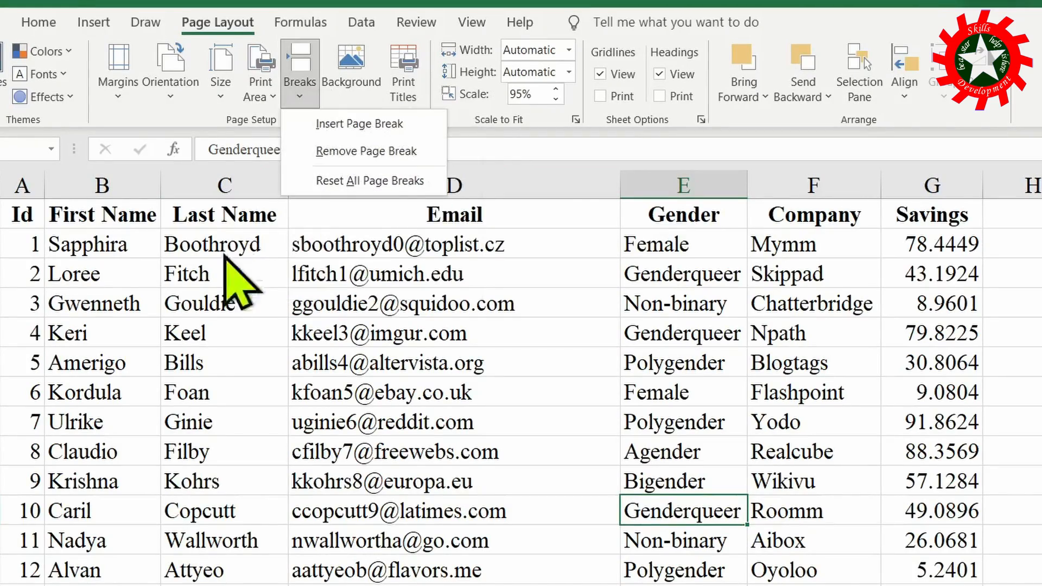
left_click(169, 375)
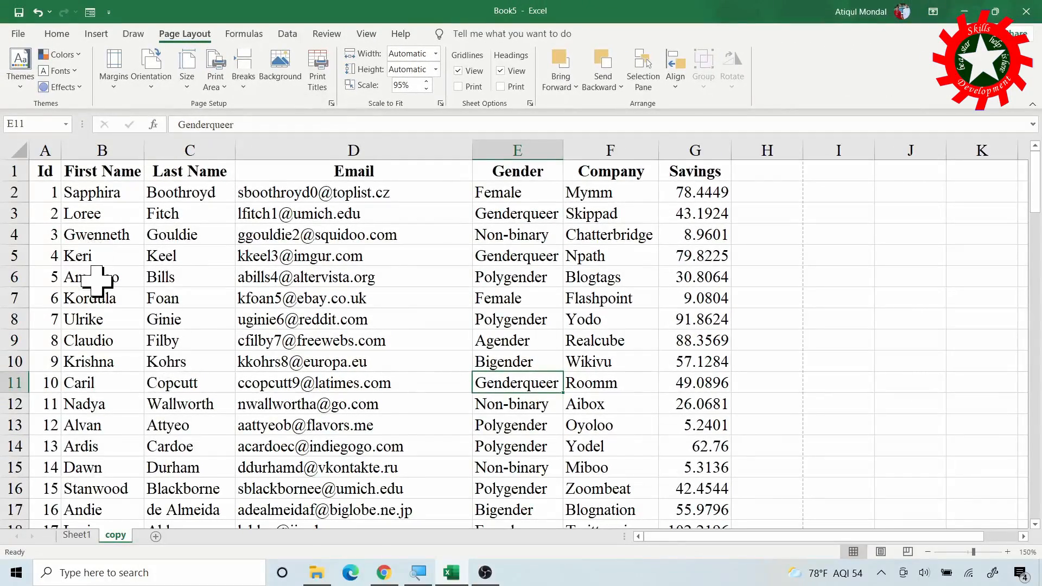
scroll(97, 281, "down", 6)
scroll(144, 299, "down", 1)
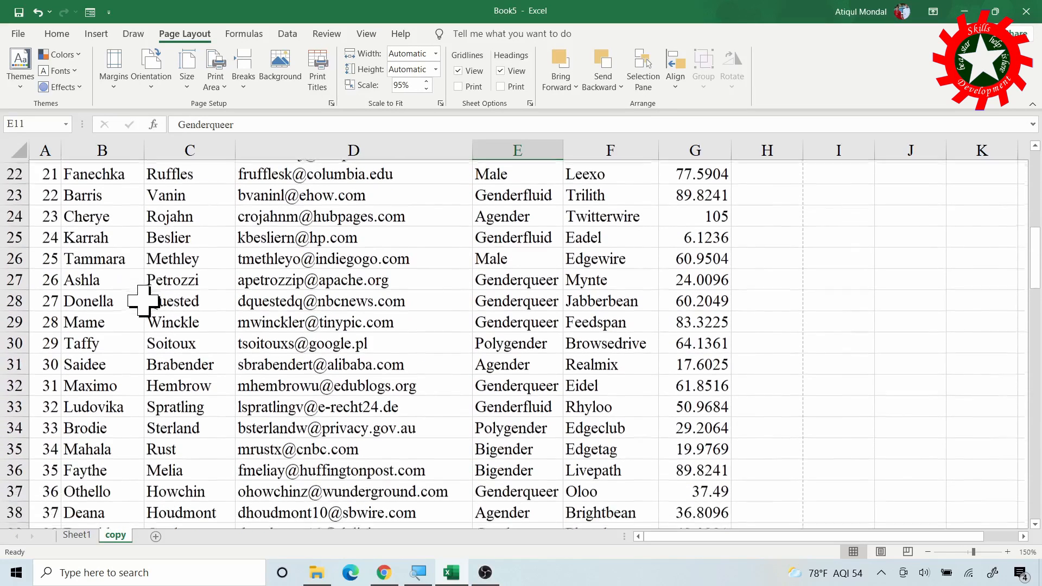
scroll(194, 263, "down", 2)
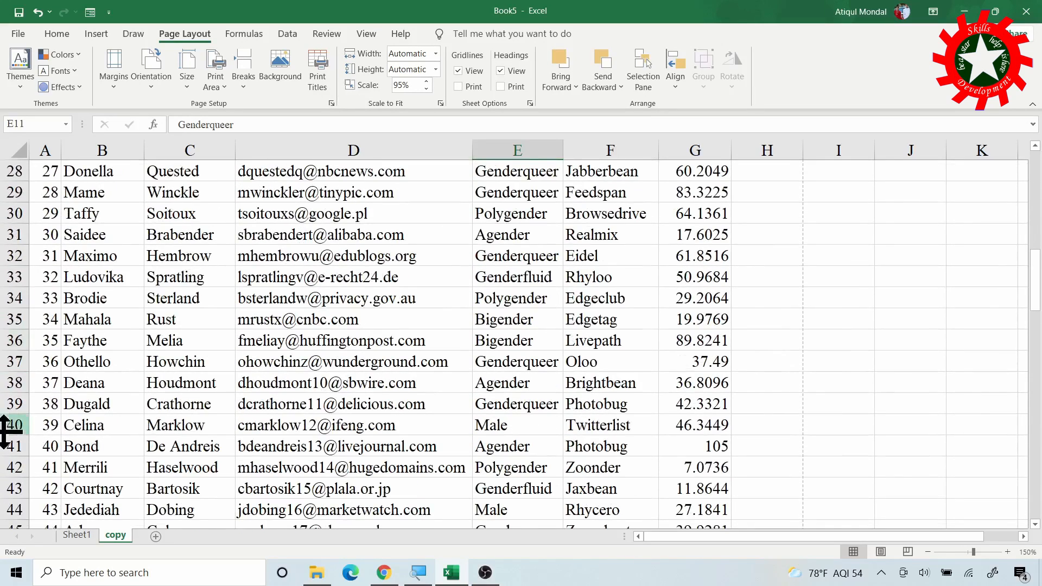
left_click(46, 322)
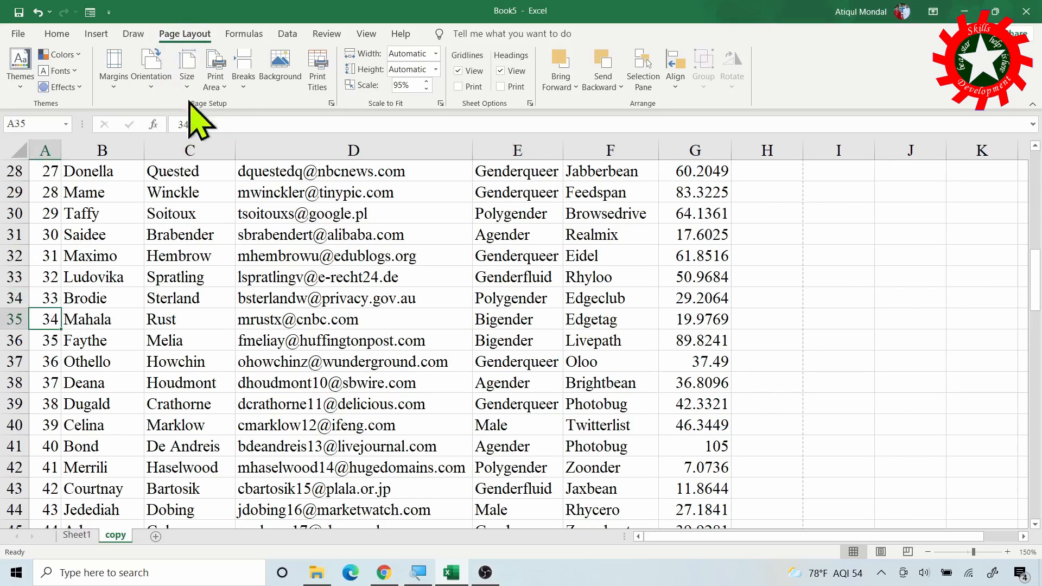
left_click(244, 84)
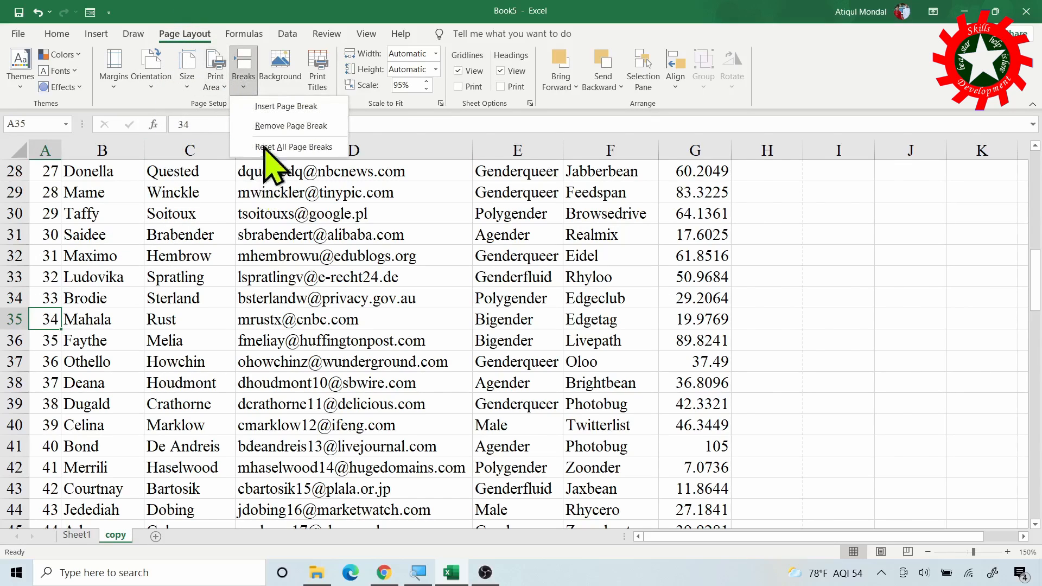
left_click(275, 104)
Insert another page break above row 69, with cell A69 selected.
scroll(179, 383, "down", 3)
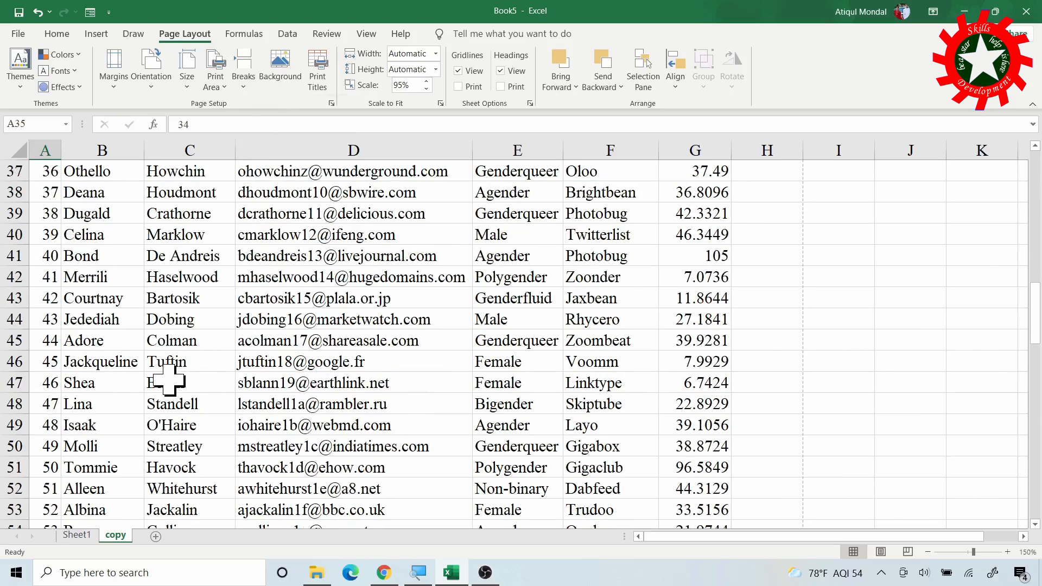
scroll(142, 331, "down", 7)
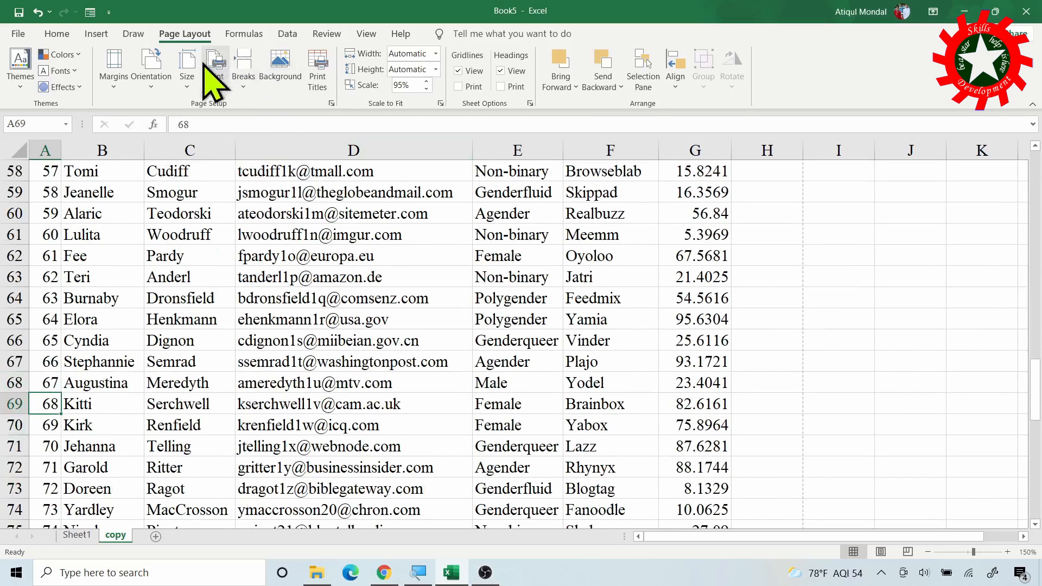
left_click(243, 76)
left_click(274, 116)
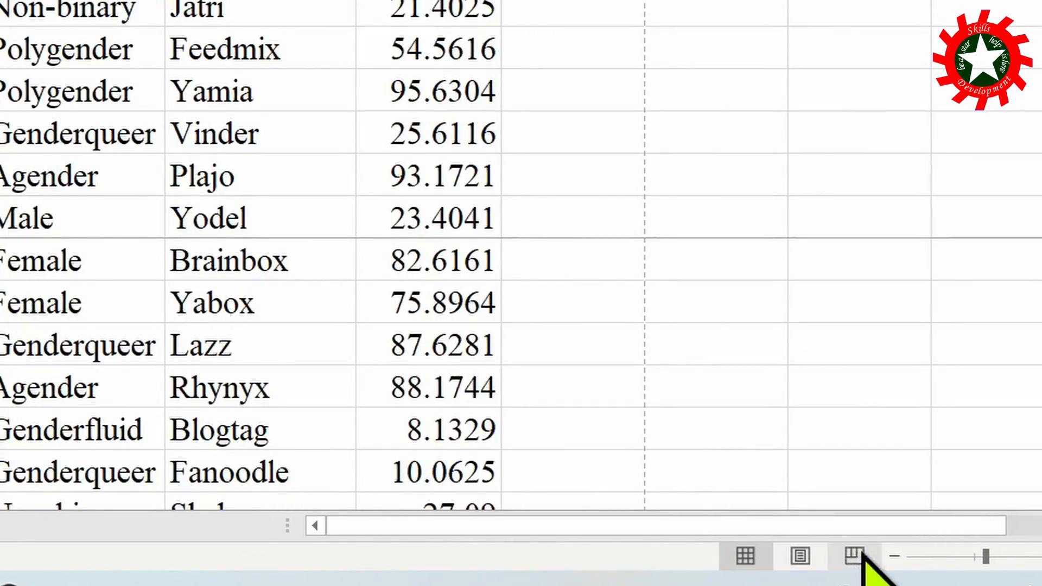
Switch the worksheet to Page Break Preview and look over how the data is divided into pages.
left_click(855, 554)
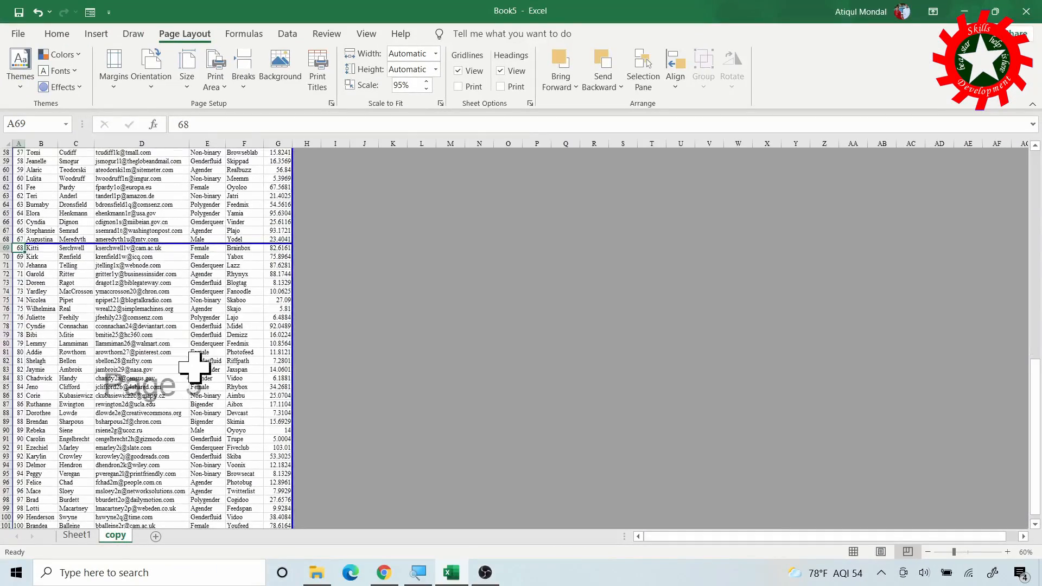
scroll(196, 367, "up", 19)
scroll(190, 233, "down", 13)
scroll(186, 277, "down", 8)
scroll(198, 294, "up", 5)
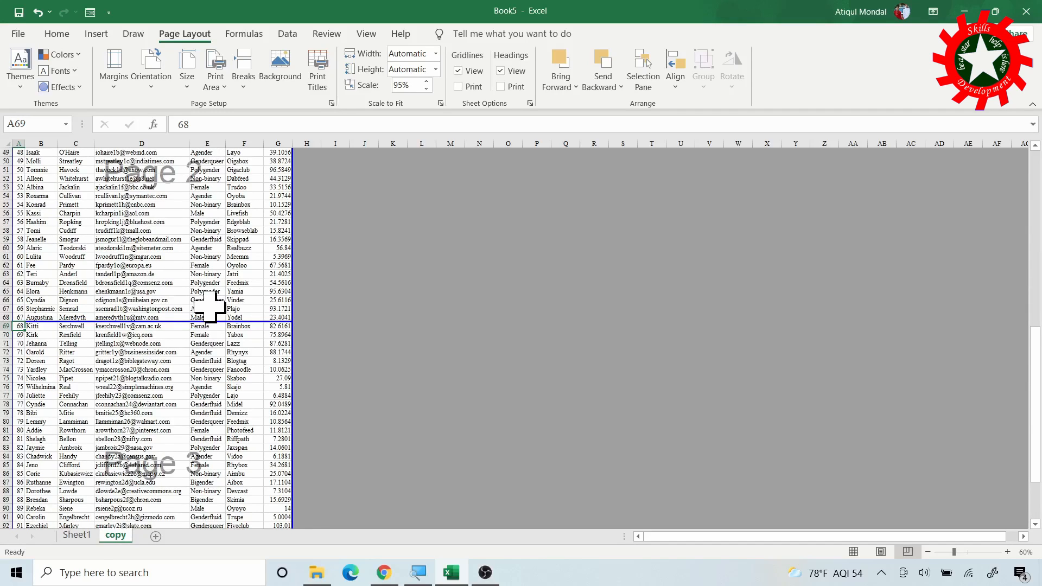
Check pages 1 to 3 in the print preview and return to the worksheet.
key("ctrl+p")
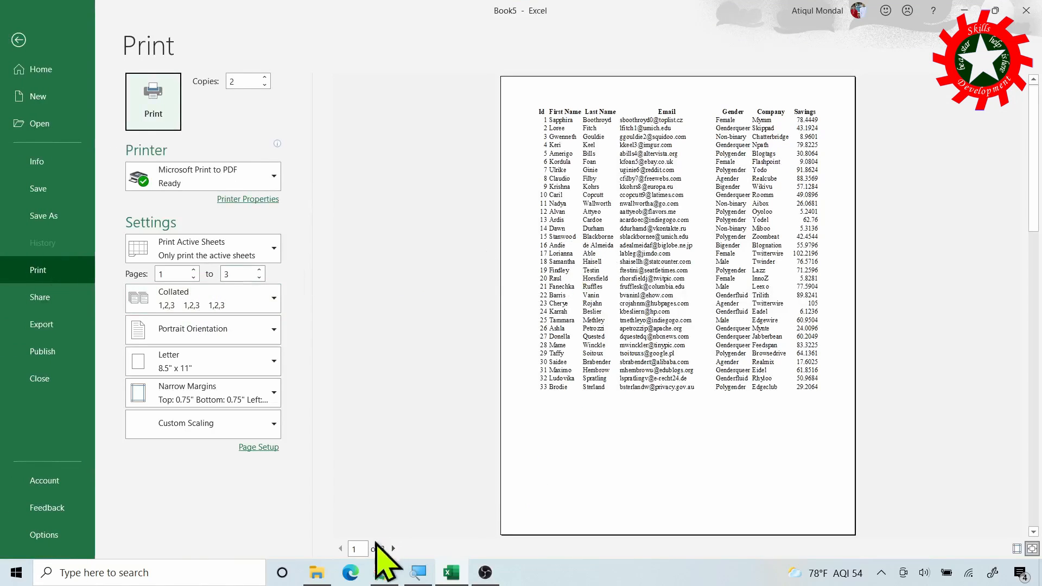
left_click(393, 549)
left_click(393, 549)
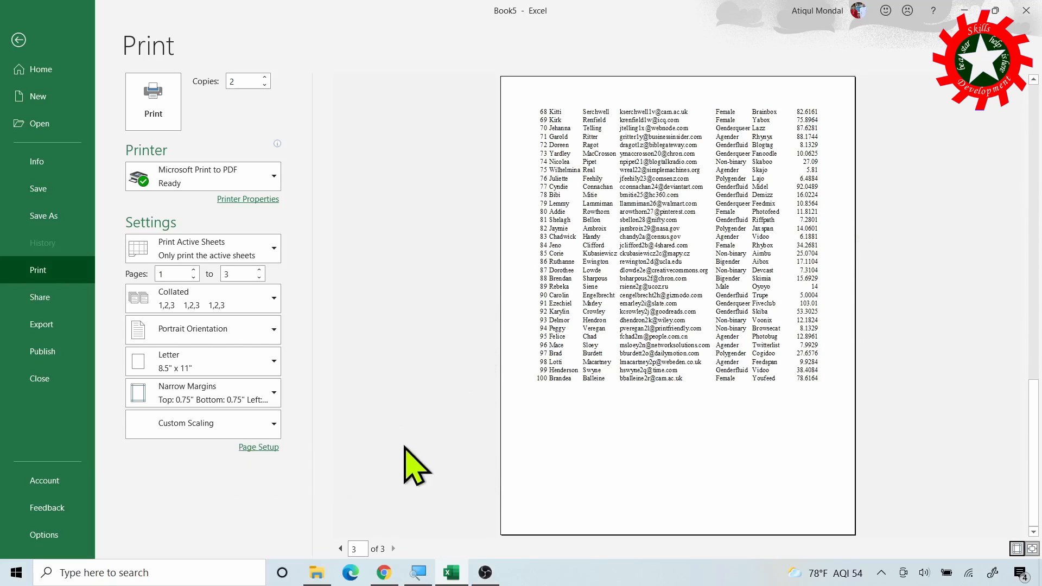
key("Escape")
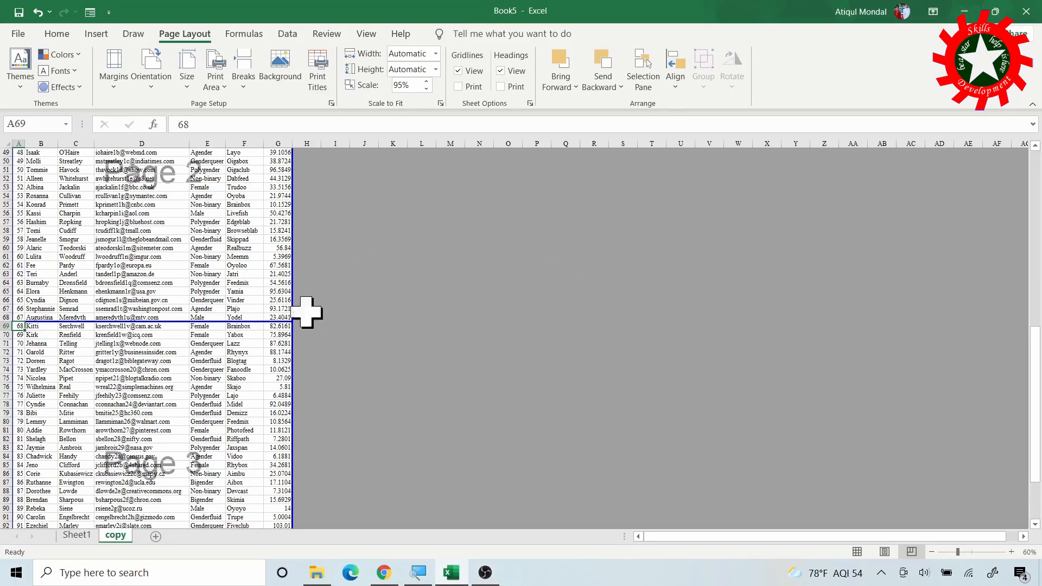
Turn on printing of the worksheet gridlines.
left_click(459, 87)
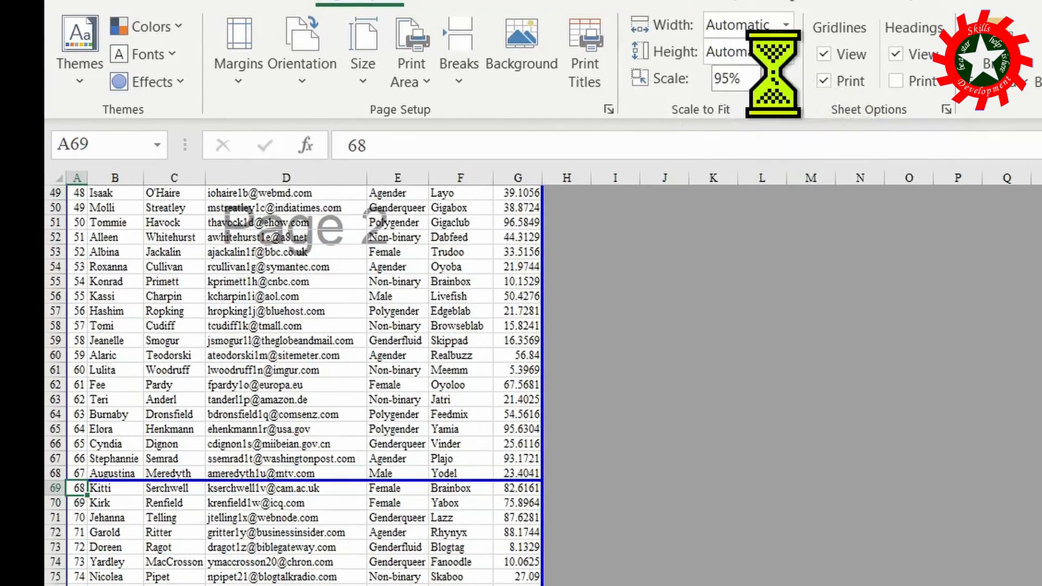
Set the print scale to 100% and apply the Normal margins preset to the worksheet.
left_click(770, 72)
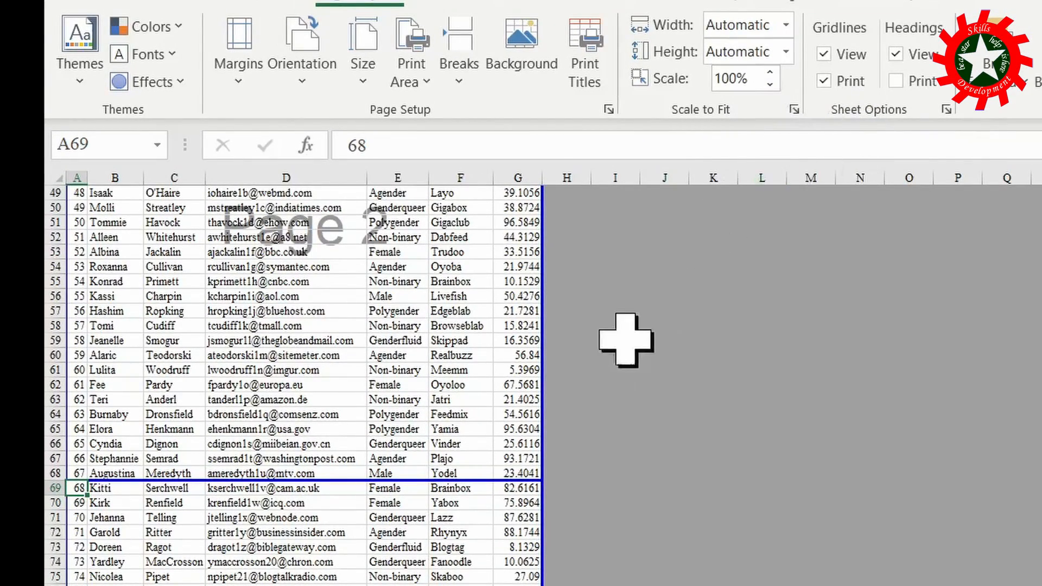
left_click(399, 504)
scroll(437, 456, "up", 16)
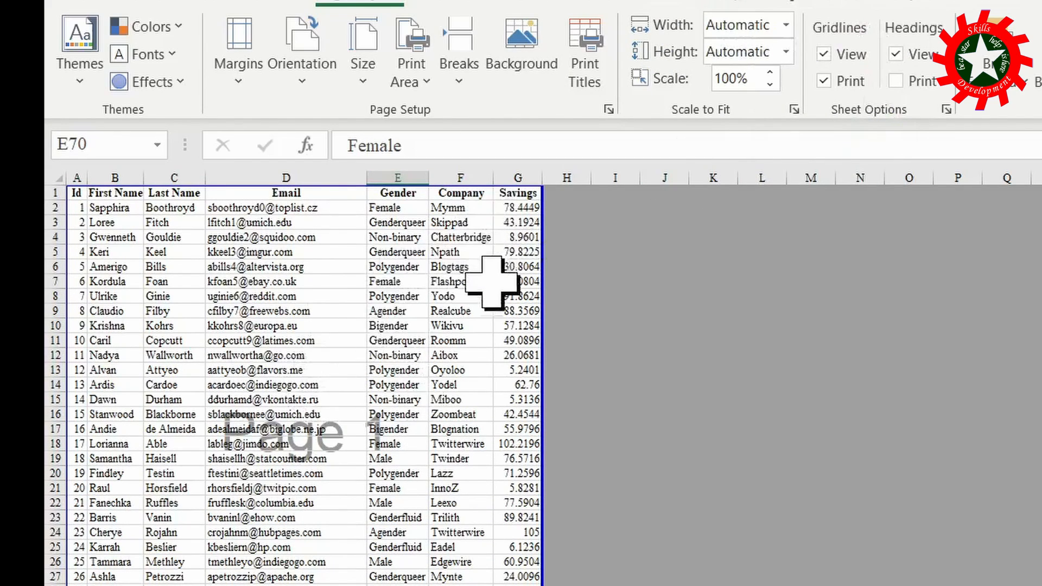
left_click(249, 94)
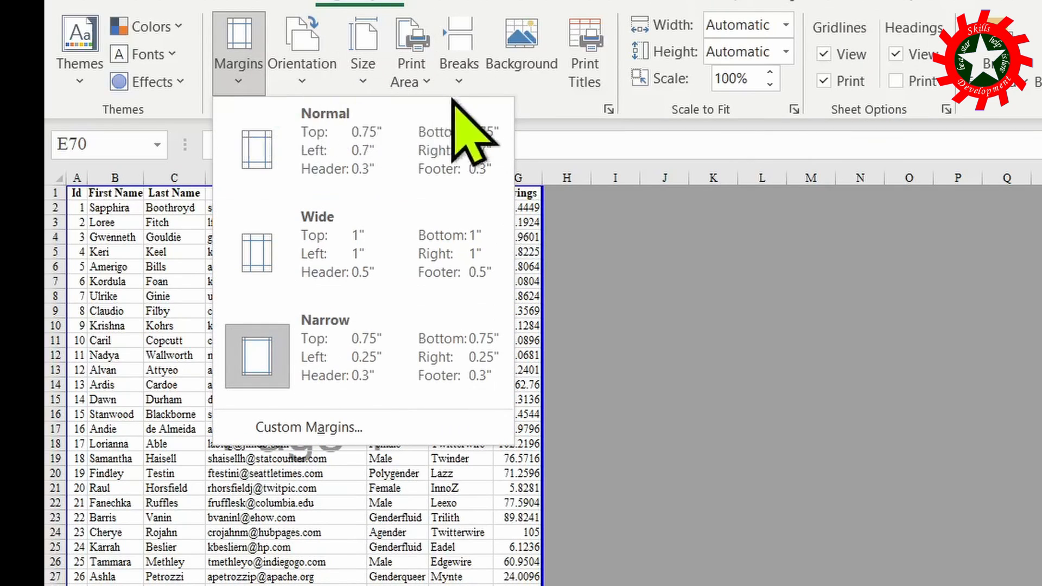
left_click(359, 142)
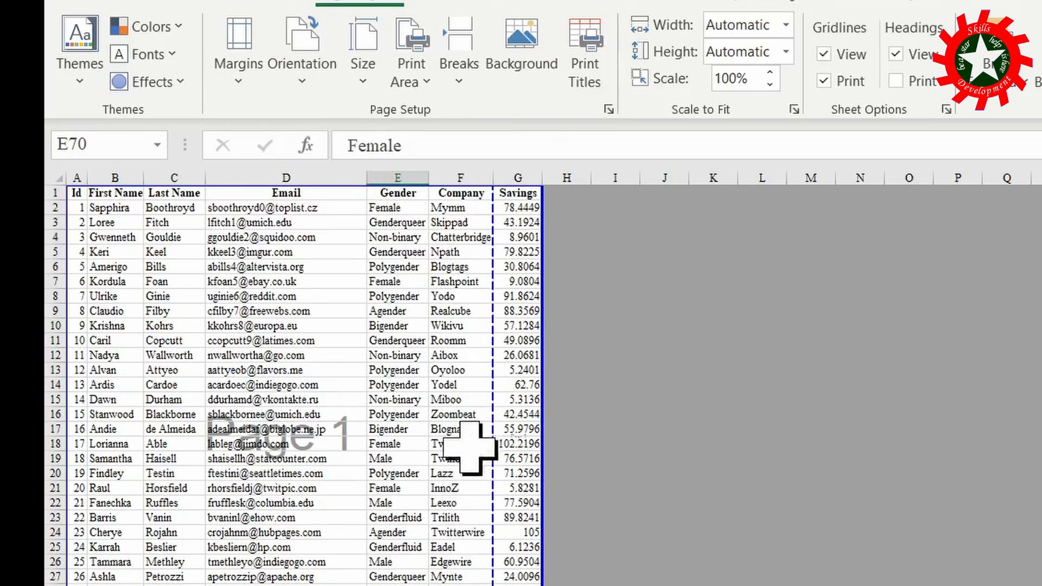
Move the automatic vertical page break from before column G to the outer edge of the Savings column and look over the pages.
left_click_drag(493, 270, 542, 270)
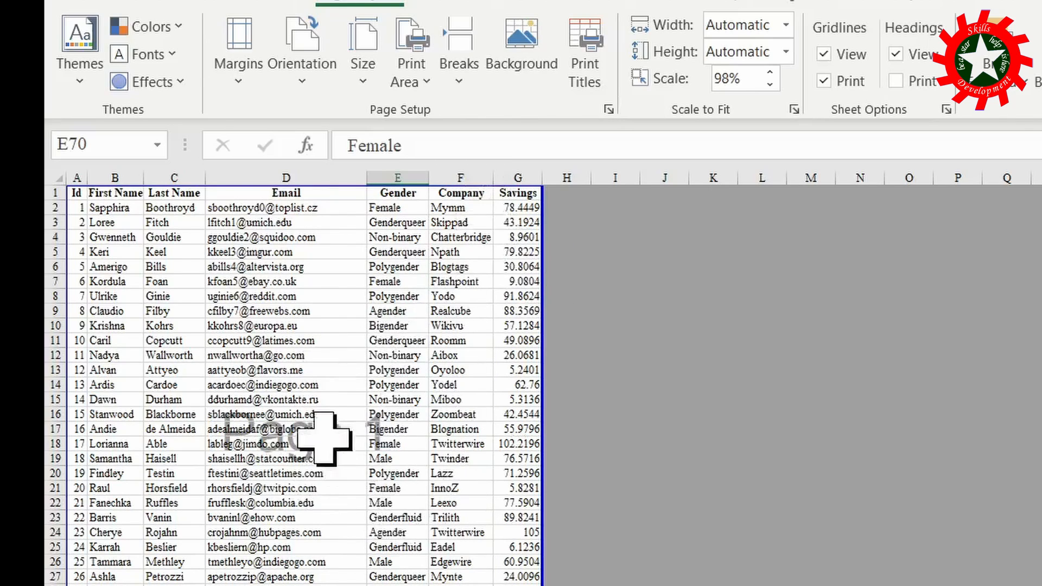
scroll(336, 396, "down", 6)
scroll(336, 396, "down", 8)
scroll(337, 380, "up", 13)
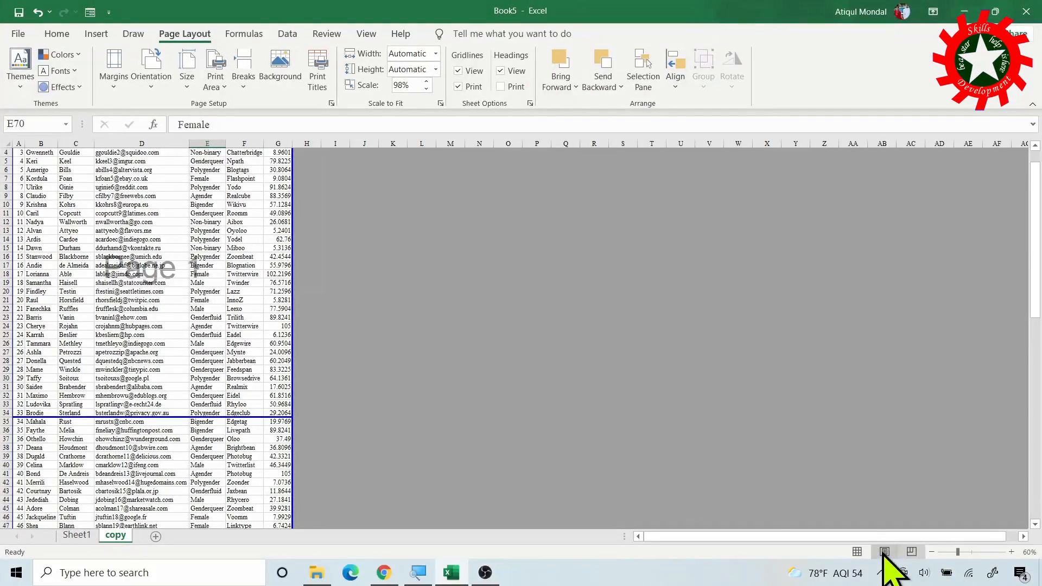
Switch to Page Layout view and enter "List of Employees" in the center section of the header.
left_click(885, 552)
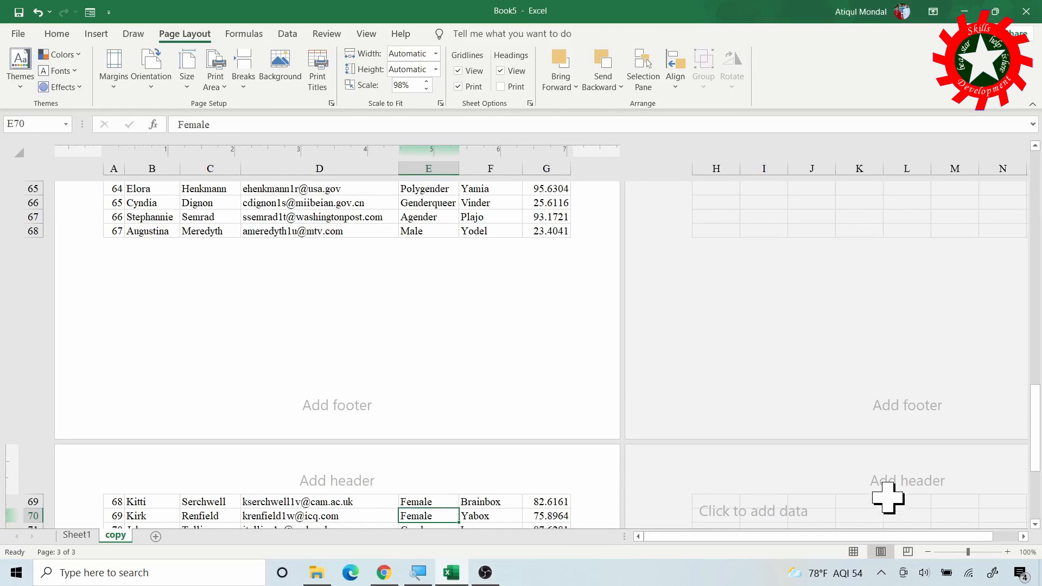
left_click(854, 552)
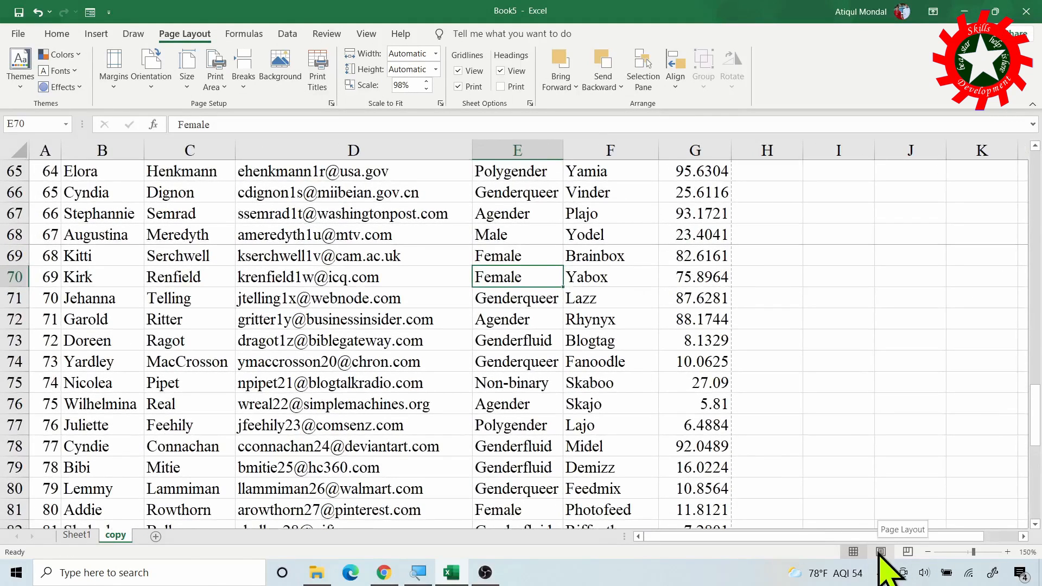
left_click(881, 552)
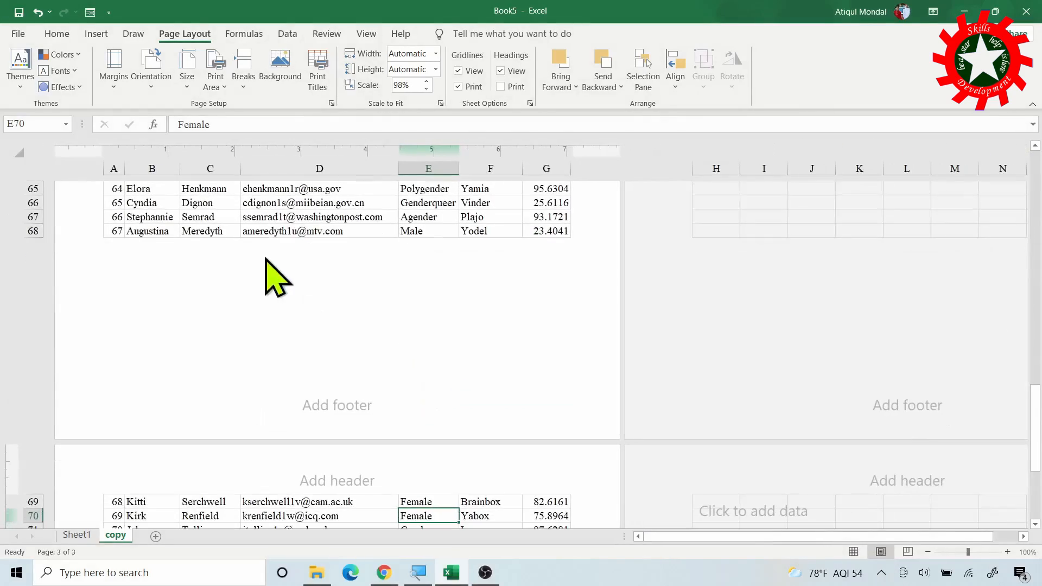
scroll(303, 313, "up", 20)
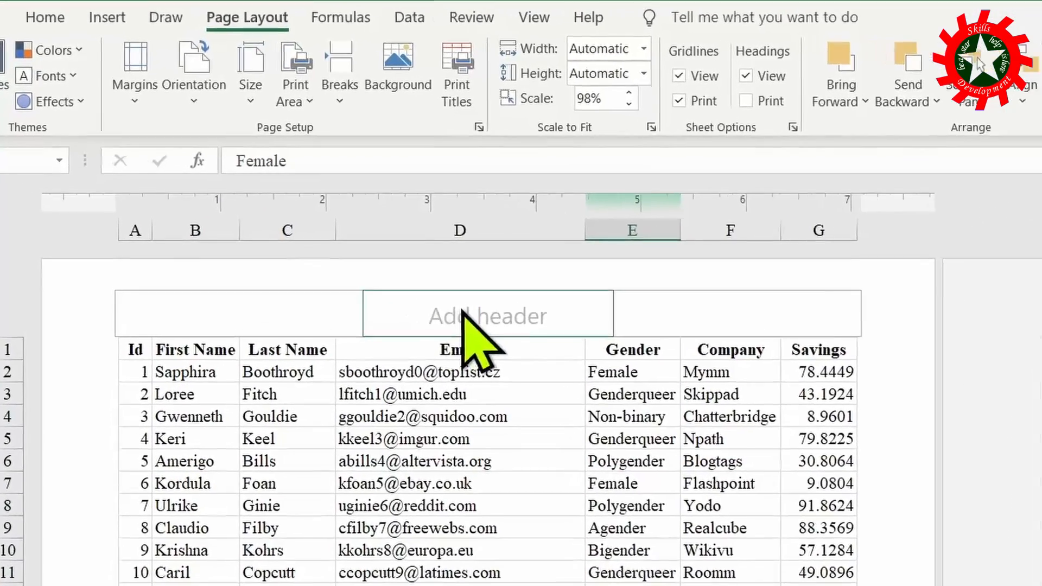
left_click(325, 233)
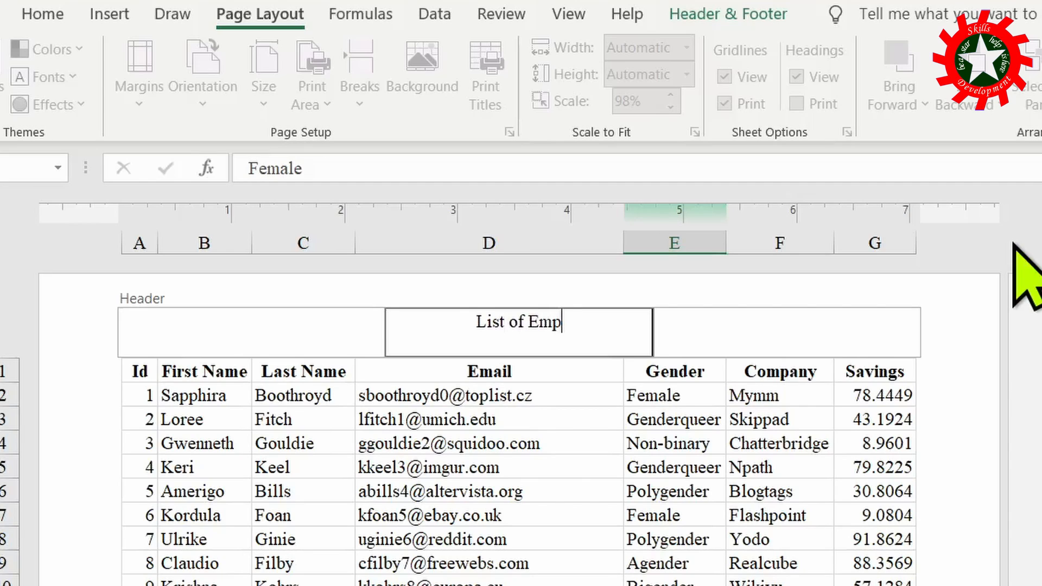
type("List of Employees")
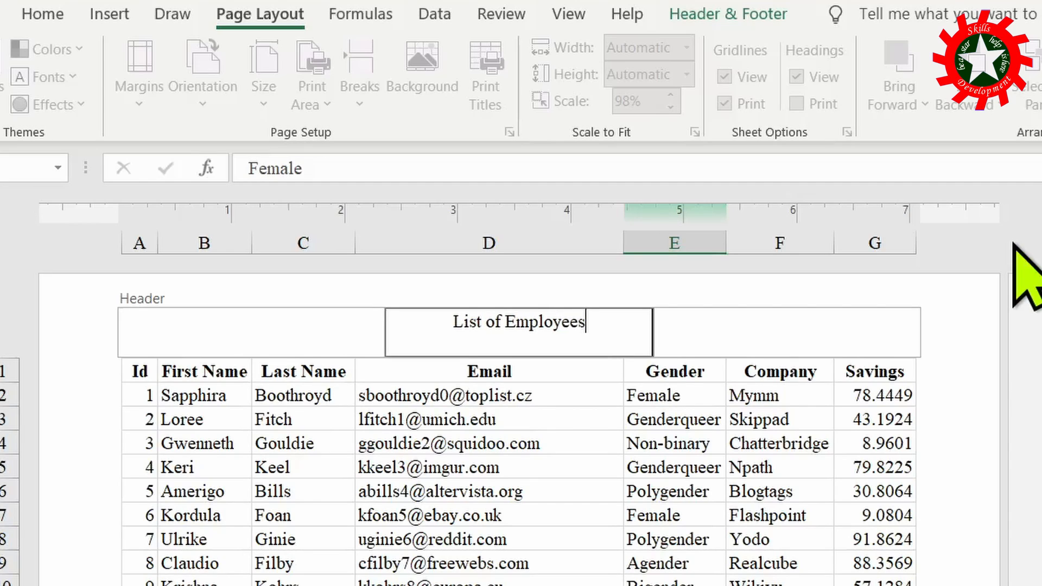
left_click(700, 320)
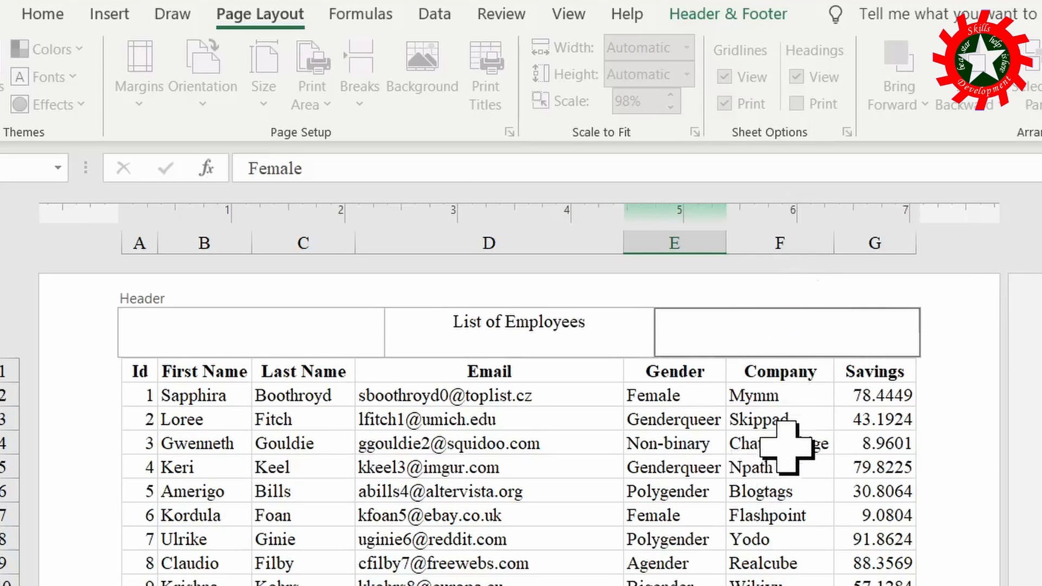
left_click(816, 440)
Enter "Page &[Page] of &[Pages]" in the right section of the footer, using the page number and page count elements.
scroll(816, 441, "down", 9)
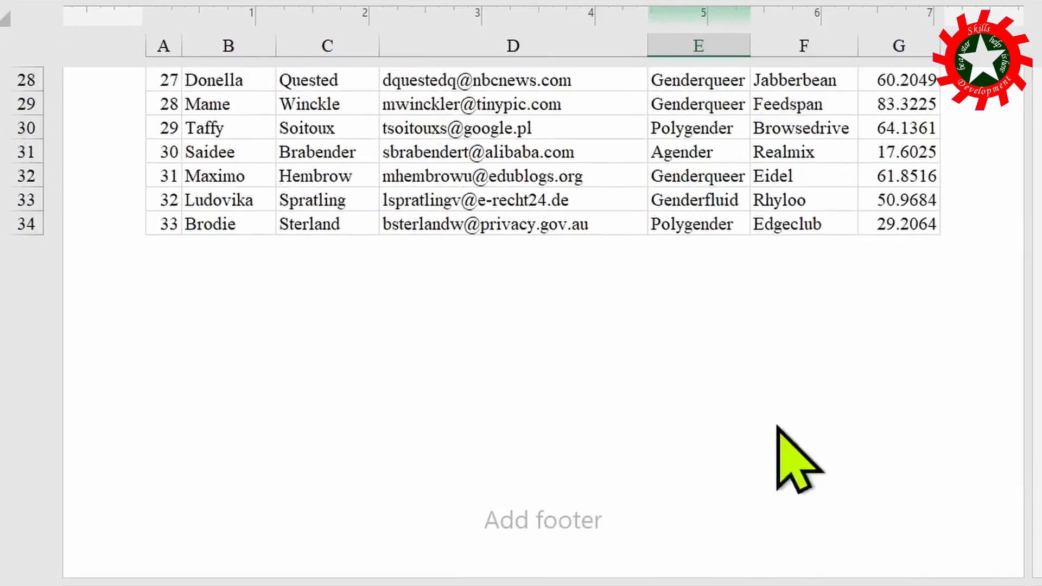
left_click(809, 524)
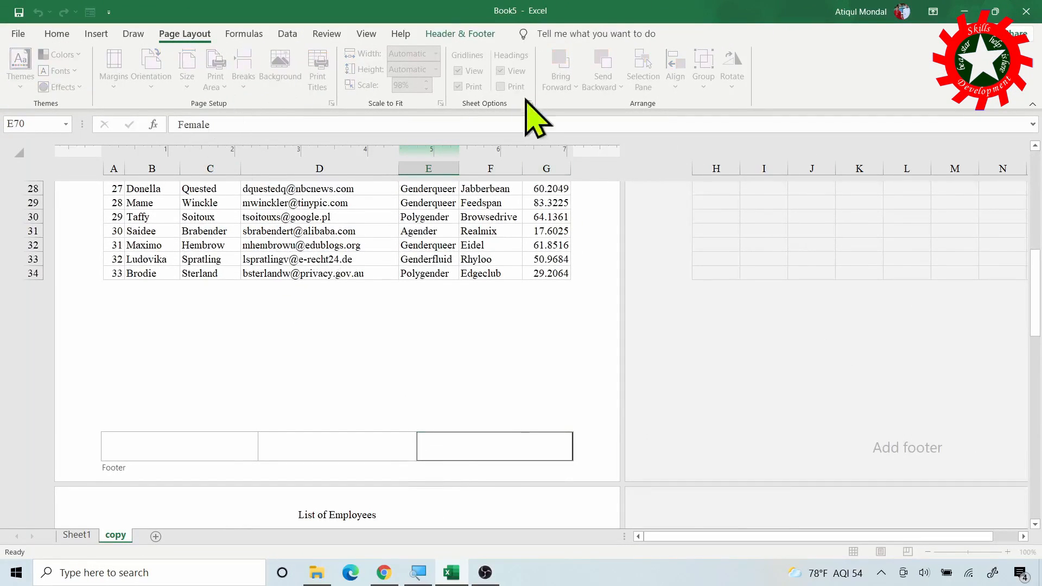
left_click(462, 35)
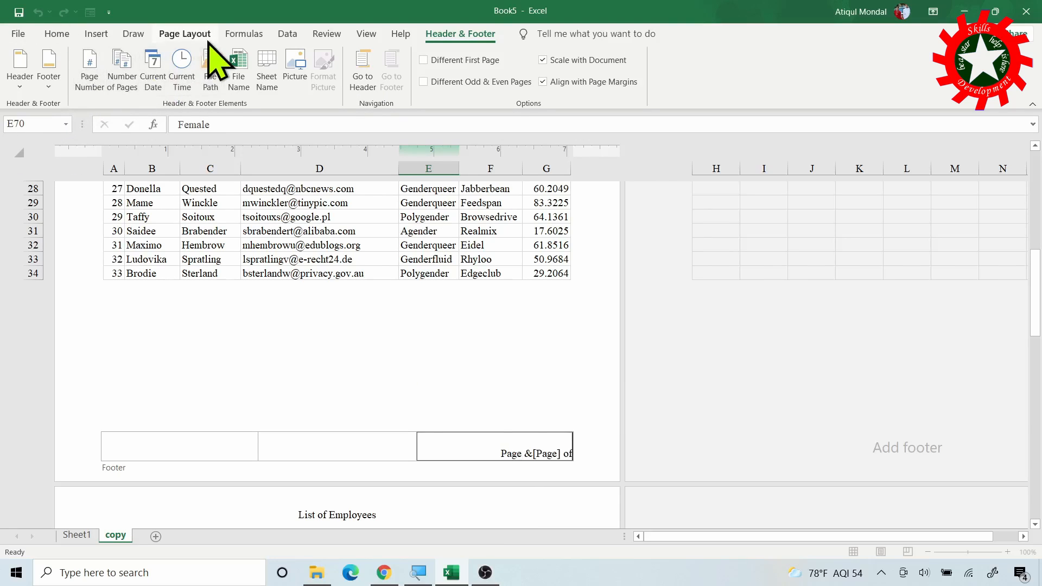
left_click(123, 74)
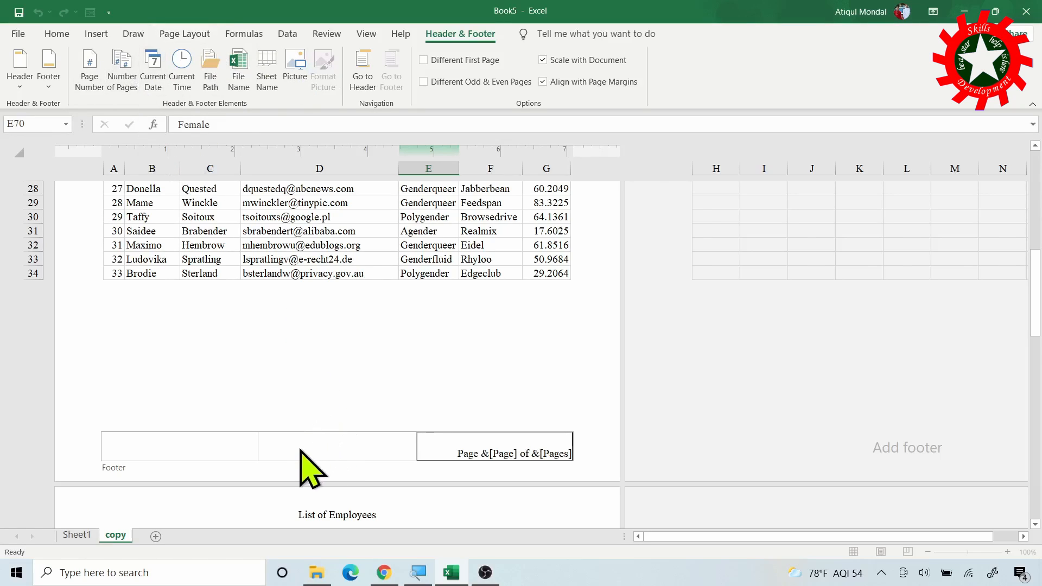
Insert the current date and current time, separated by a comma, in the left section of the footer and return to Normal view.
left_click(206, 447)
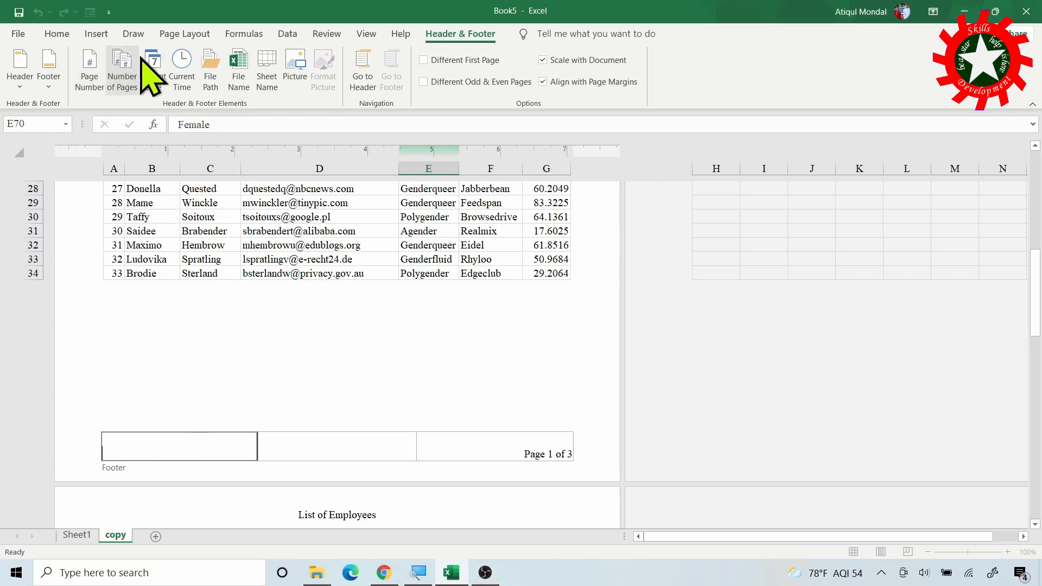
left_click(155, 71)
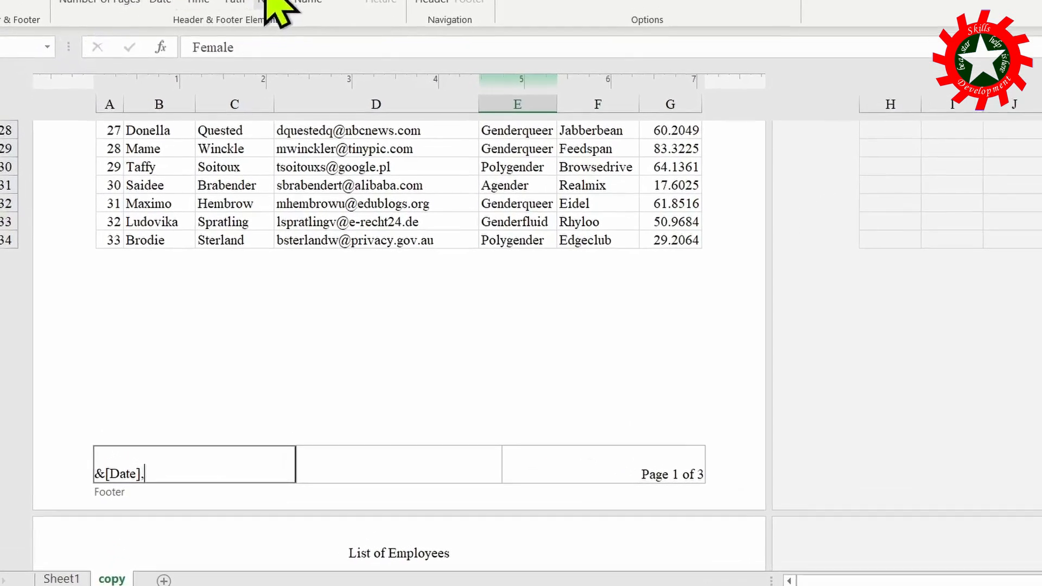
type(",")
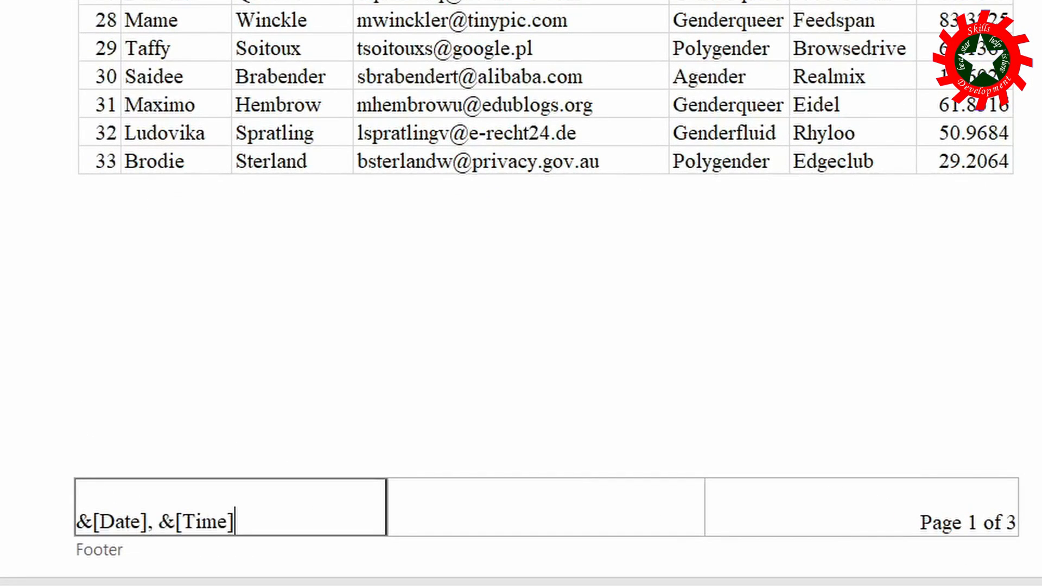
left_click(507, 495)
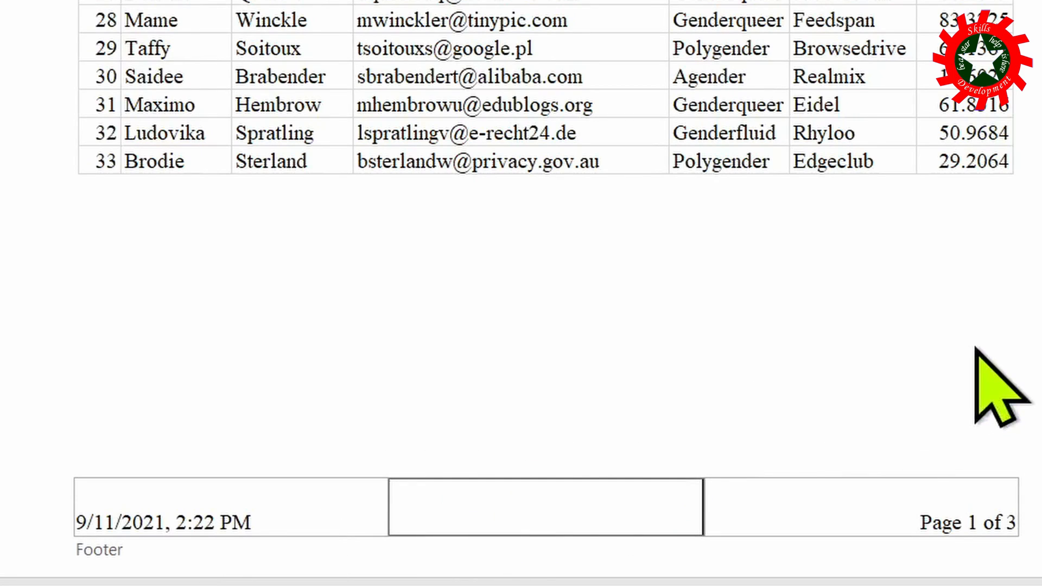
left_click(983, 328)
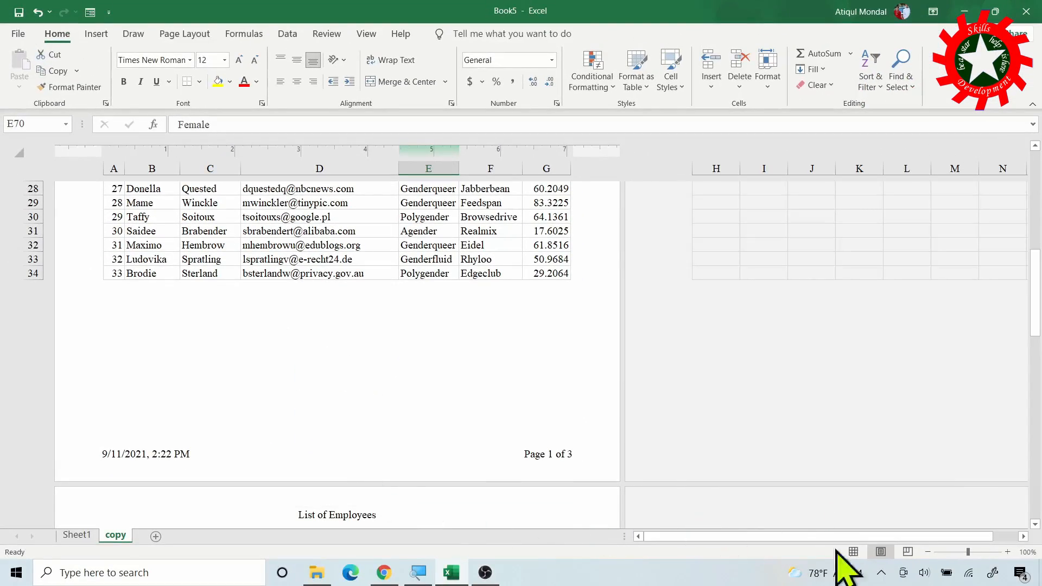
left_click(853, 551)
scroll(363, 307, "up", 18)
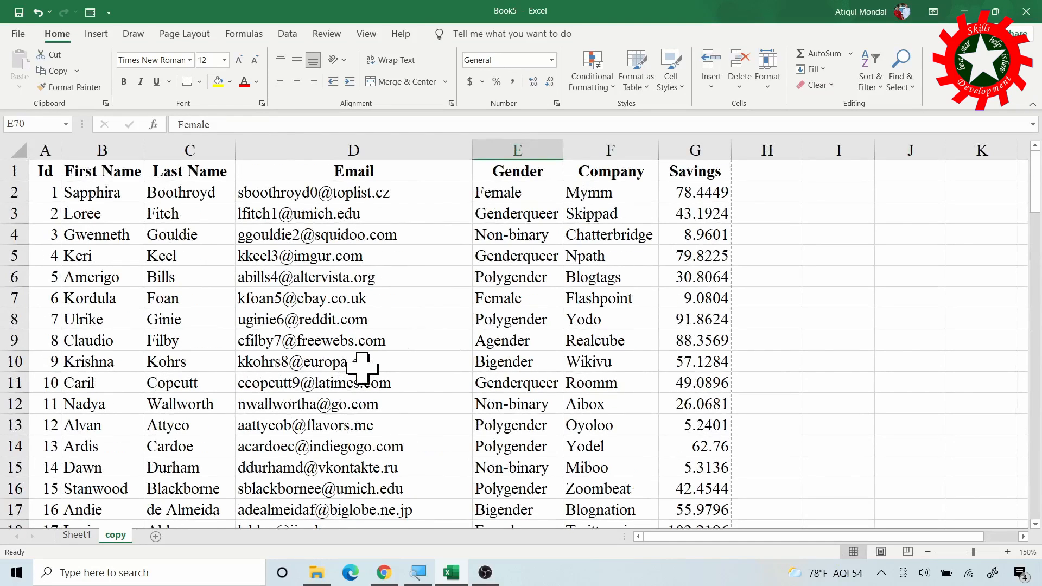
Check the header and footer on pages 1 to 3 in the print preview and return to the worksheet.
key("ctrl+p")
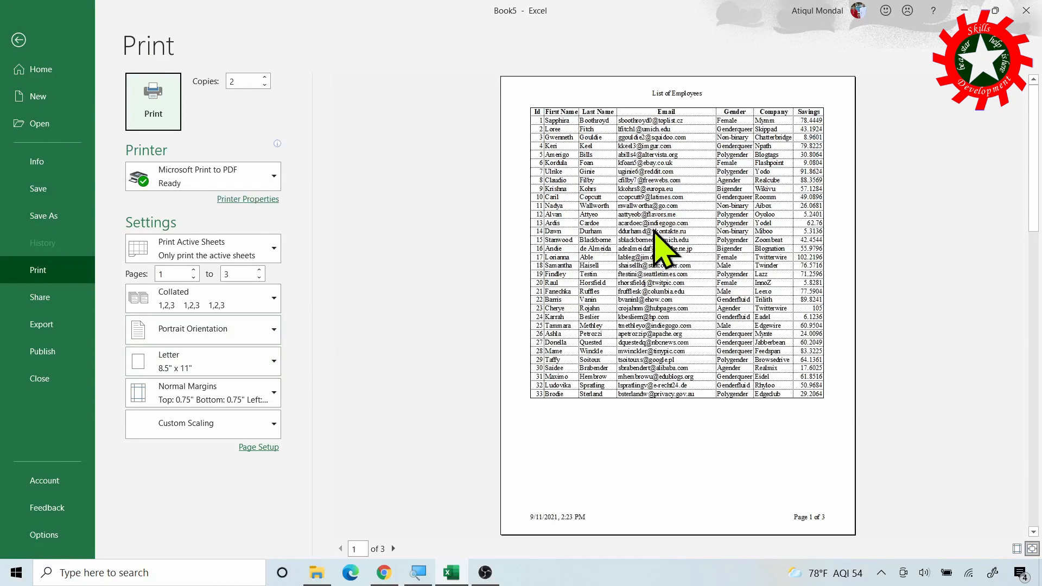
left_click(394, 549)
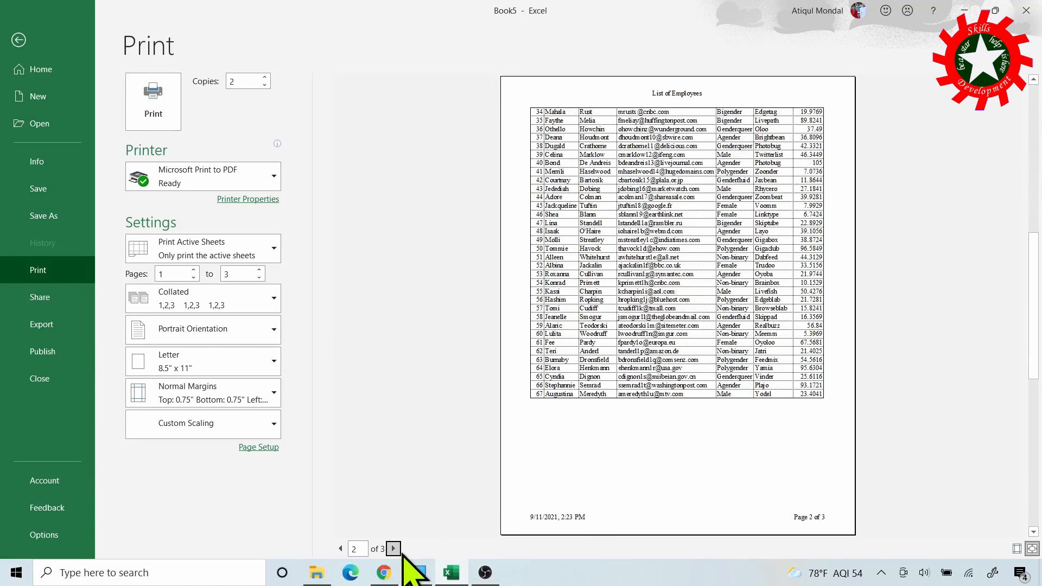
left_click(394, 549)
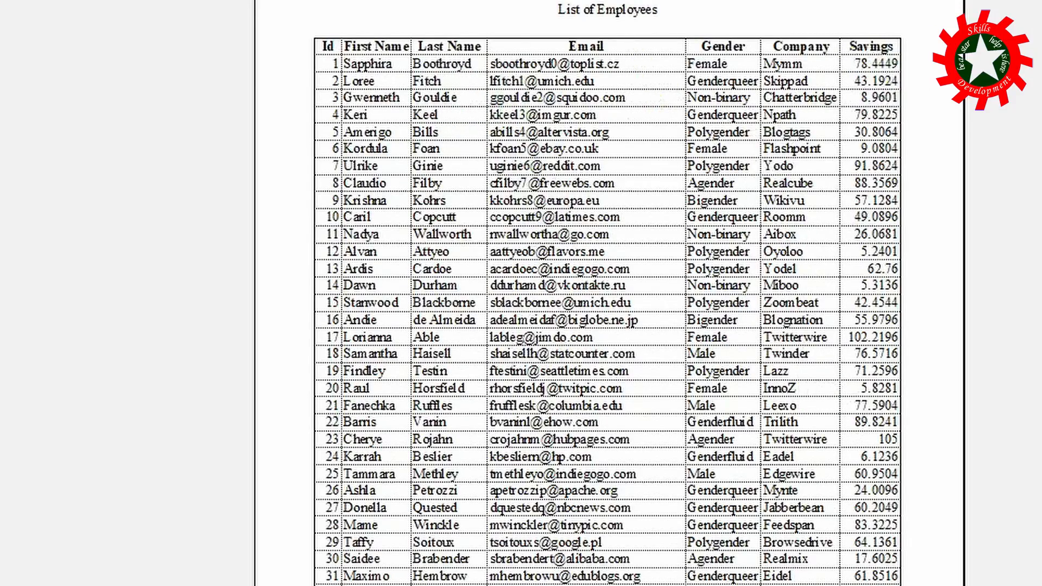
key("Page_Down")
key("Page_Down")
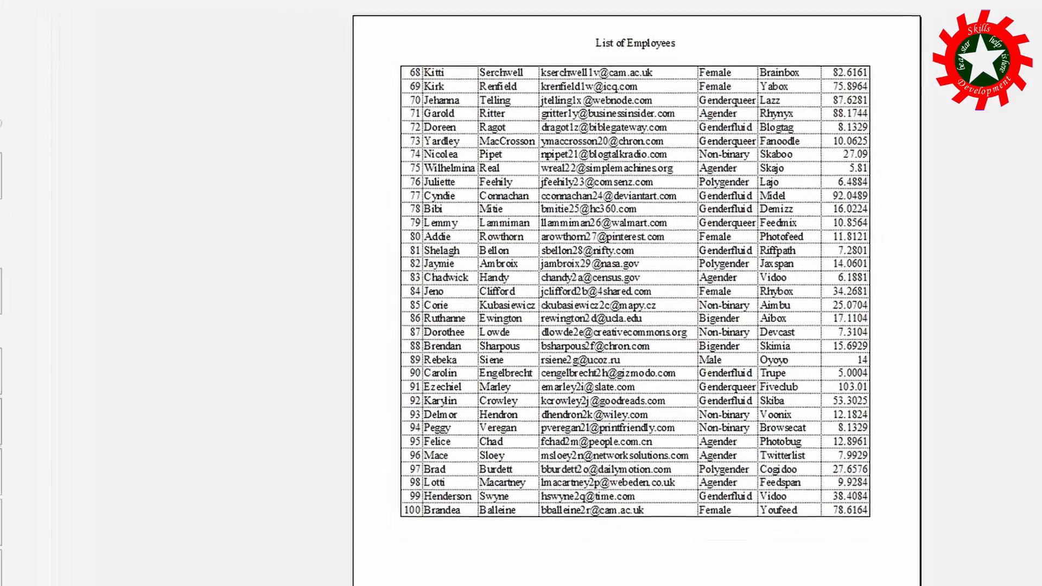
key("Escape")
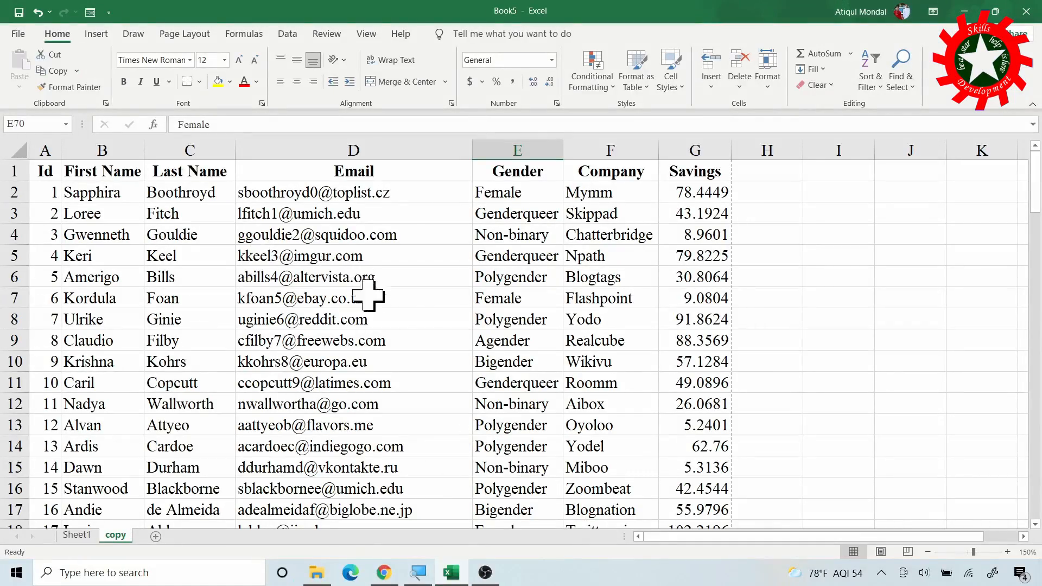
Set row 1 ($1:$1) as the print title row to repeat at the top of every page.
left_click(184, 34)
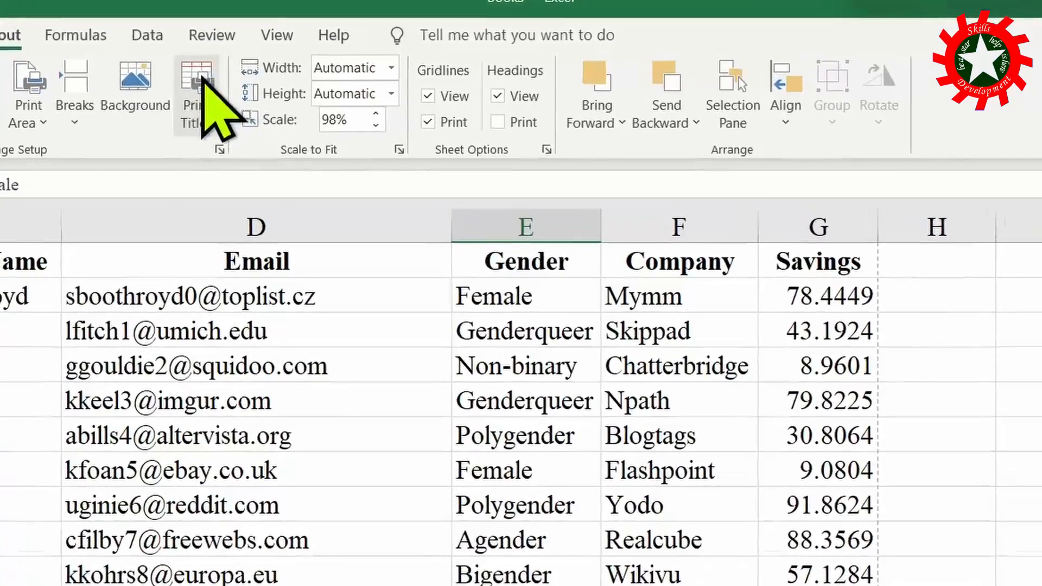
left_click(283, 76)
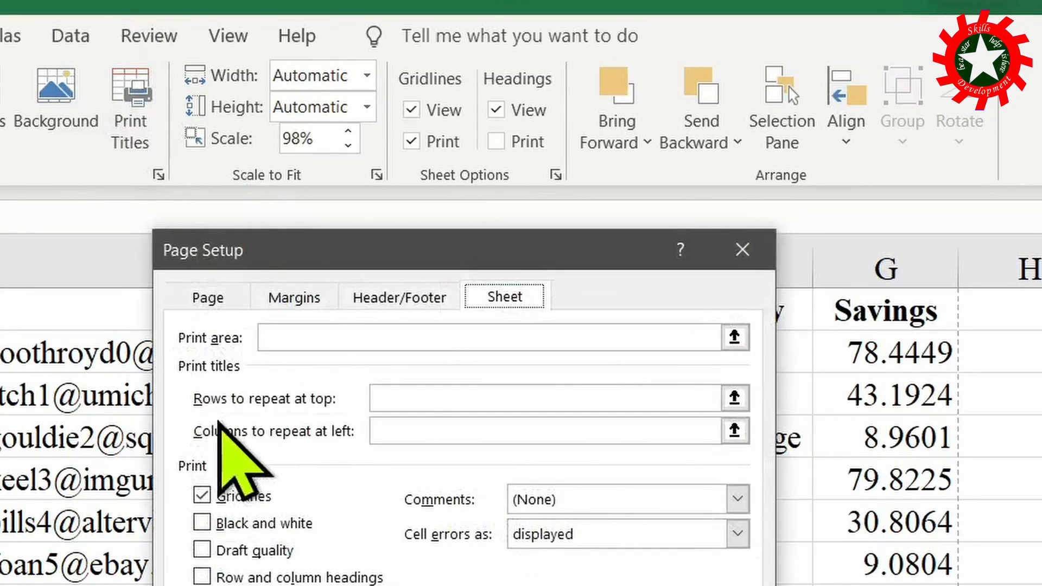
left_click(400, 397)
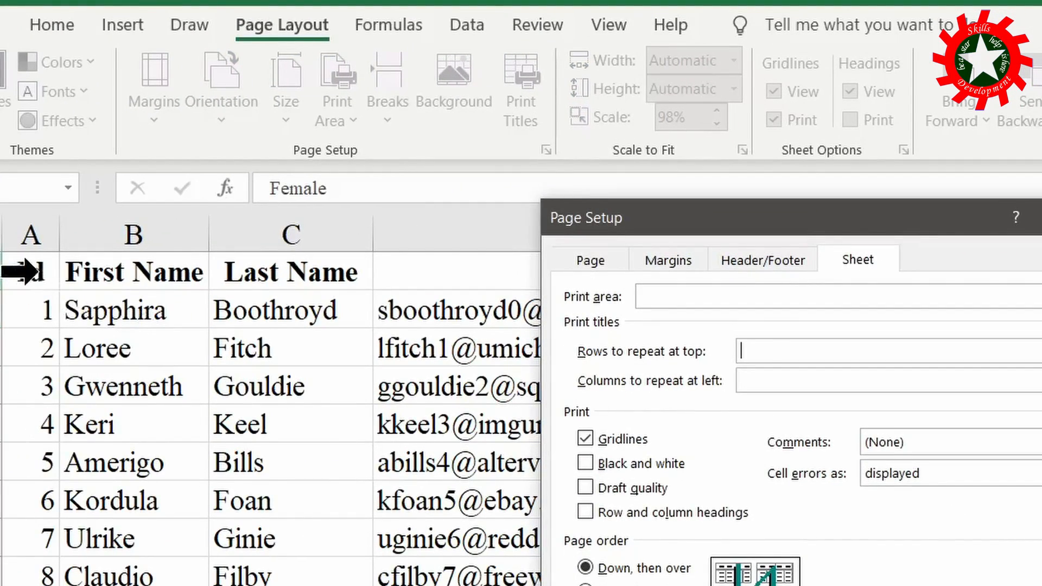
left_click(21, 272)
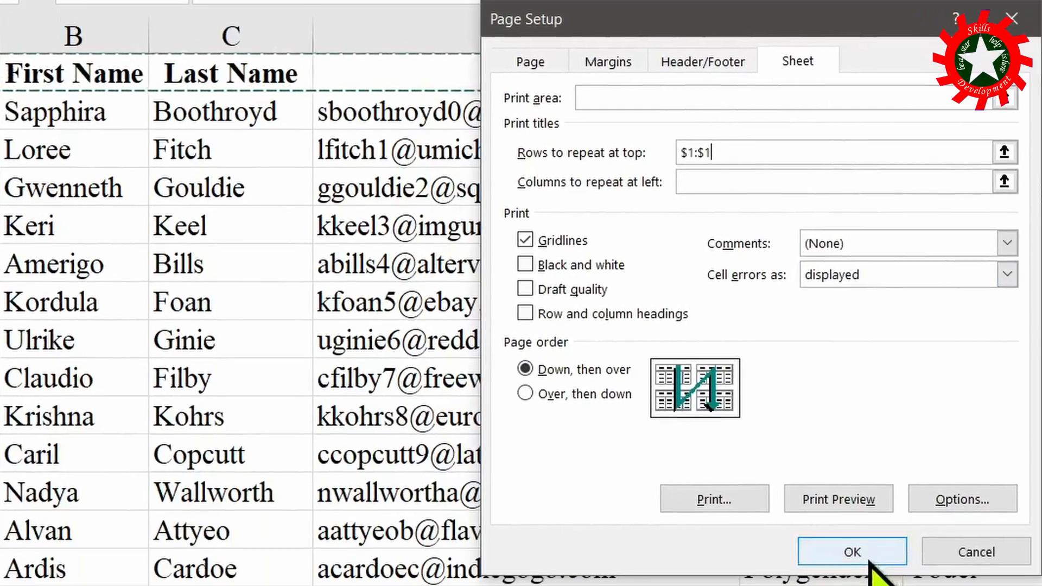
left_click(869, 562)
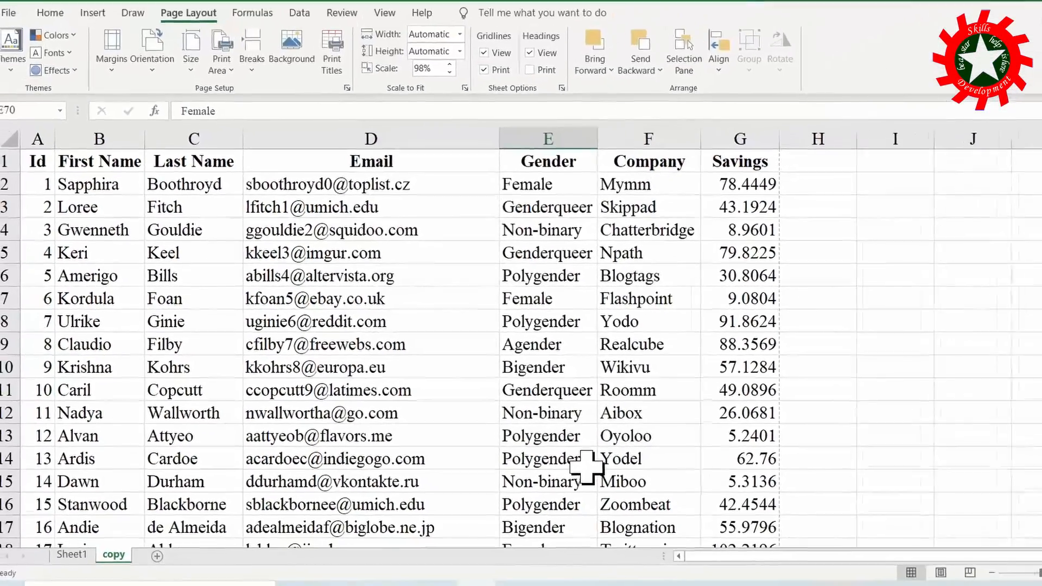
Check in the print preview that the title row repeats on pages 1 to 3 and return to the worksheet.
key("ctrl+p")
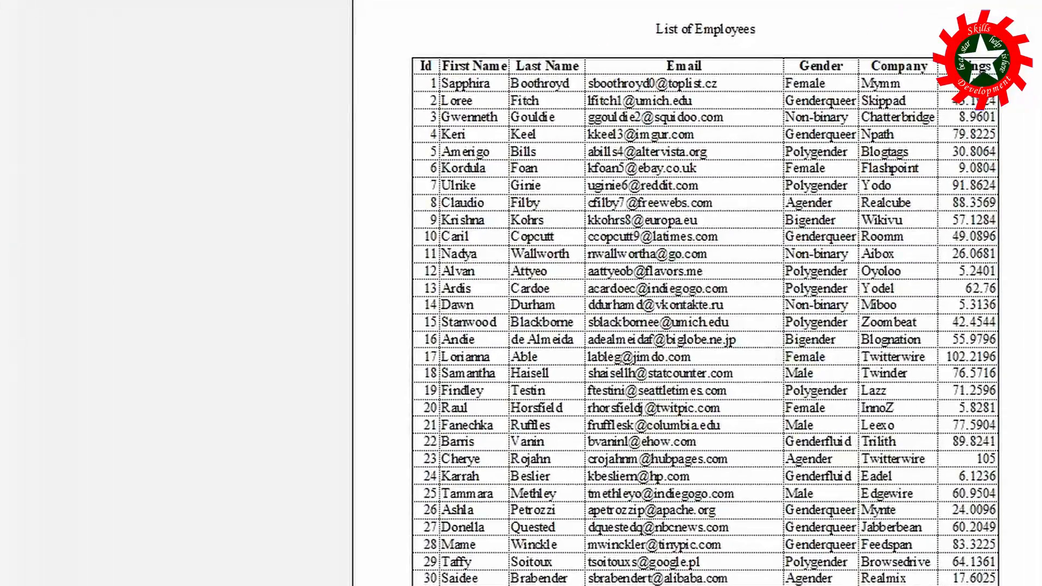
scroll(706, 326, "down", 1)
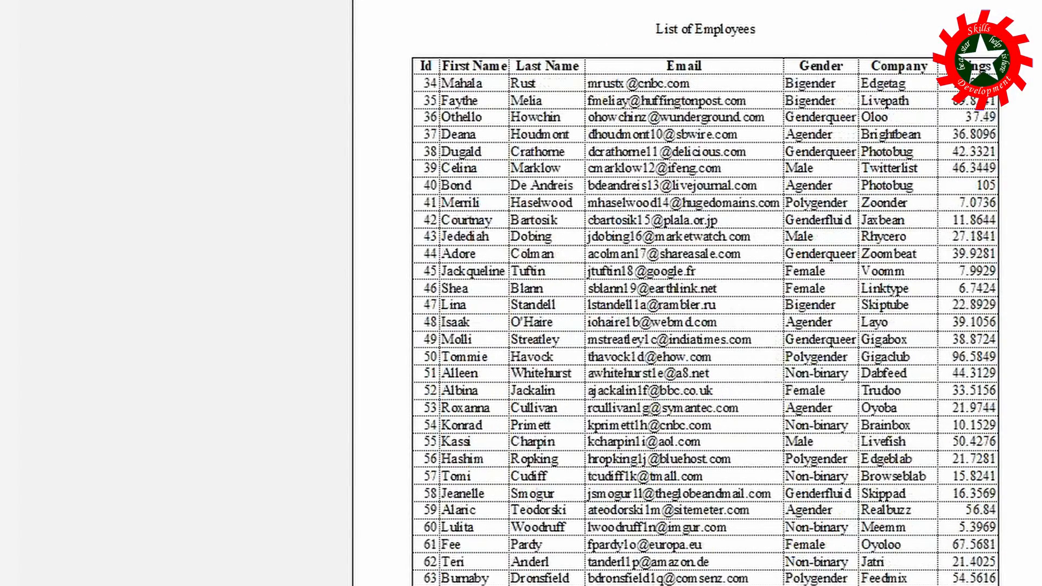
scroll(705, 326, "down", 1)
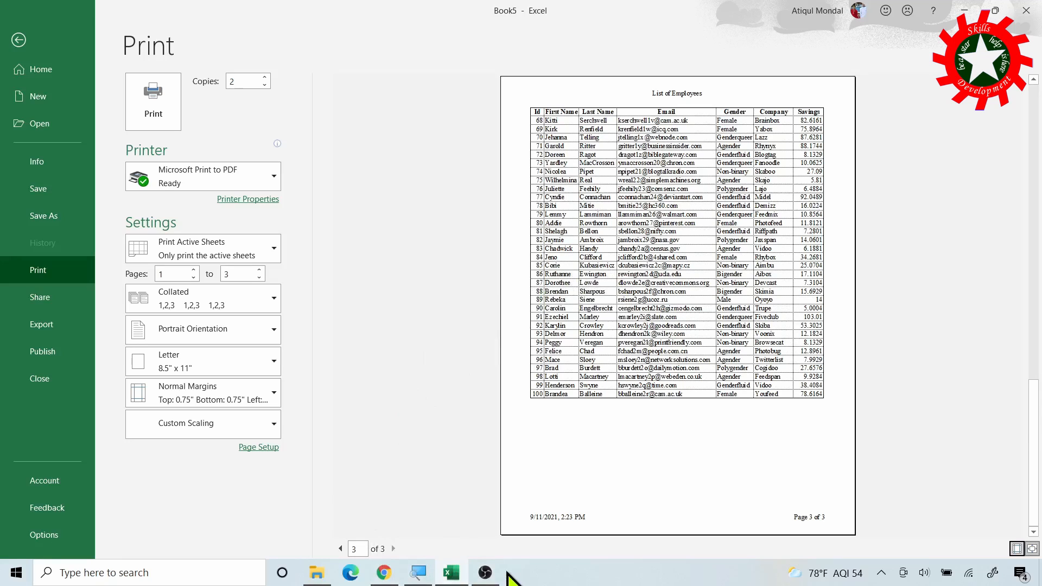
key("Escape")
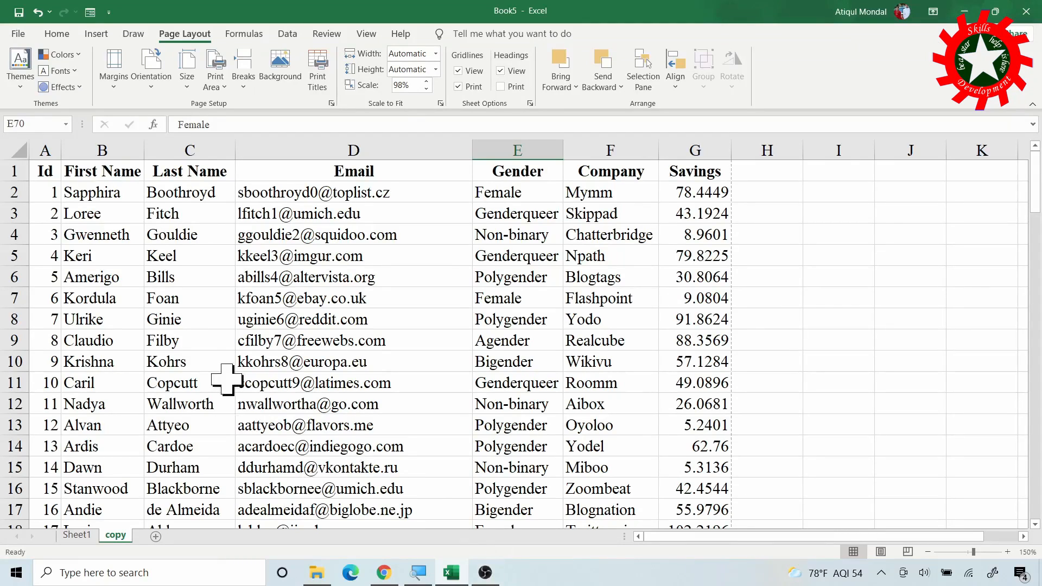
Reset all page breaks on the copy sheet and review pages 1 to 5 in the print preview.
left_click(246, 80)
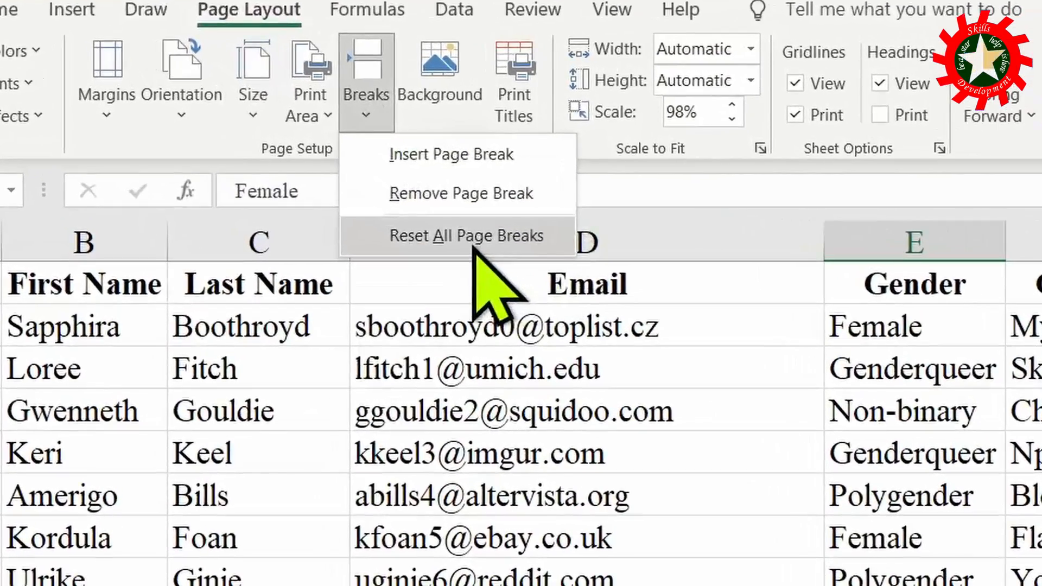
left_click(473, 248)
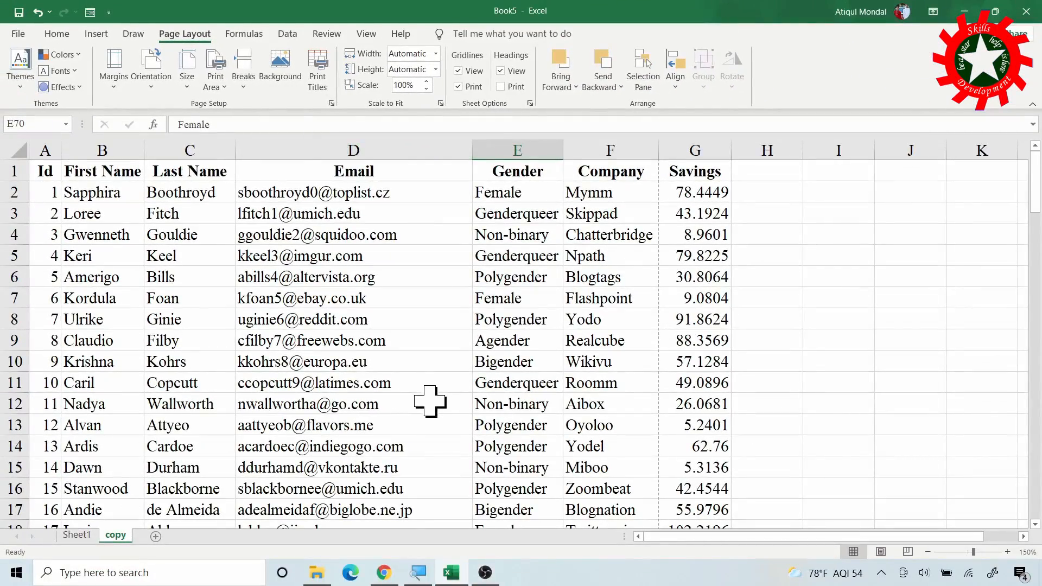
key("ctrl+p")
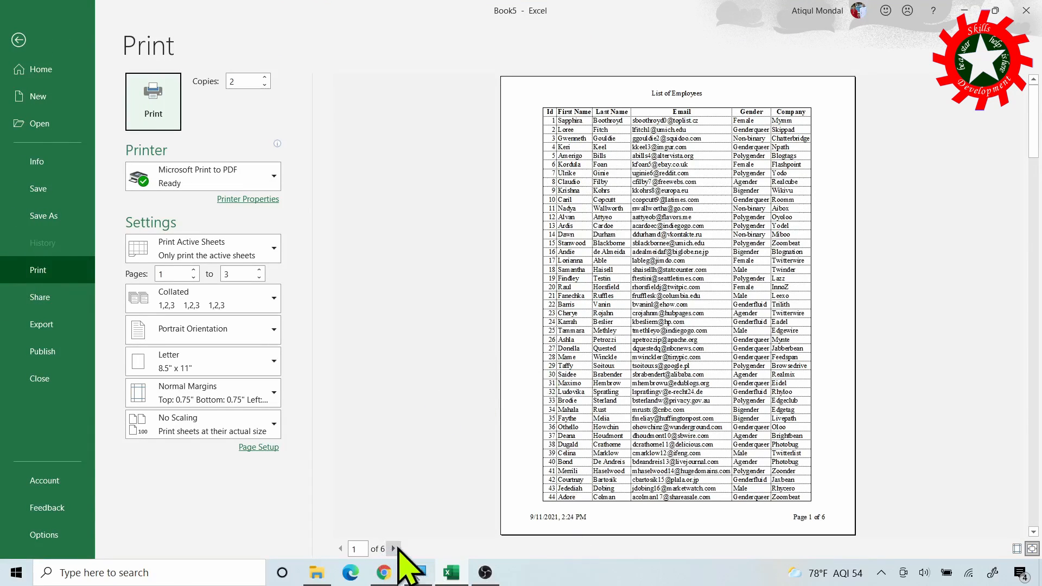
left_click(393, 549)
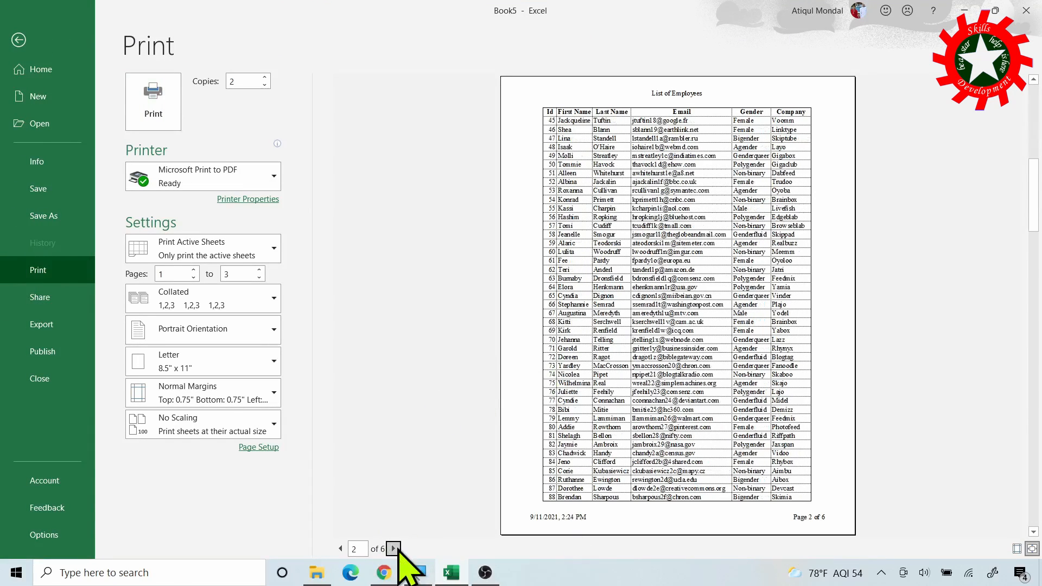
left_click(395, 549)
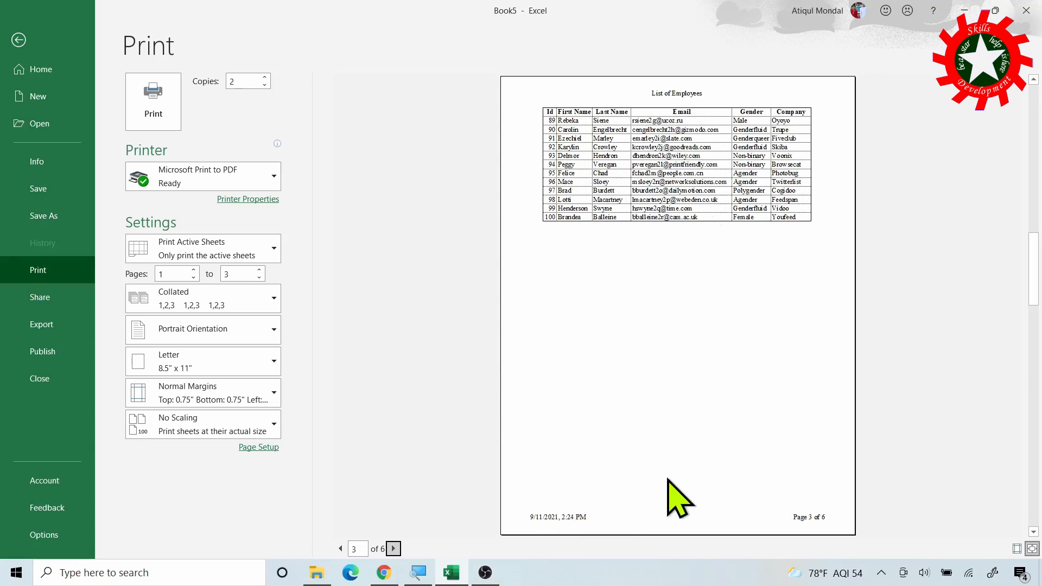
left_click(393, 549)
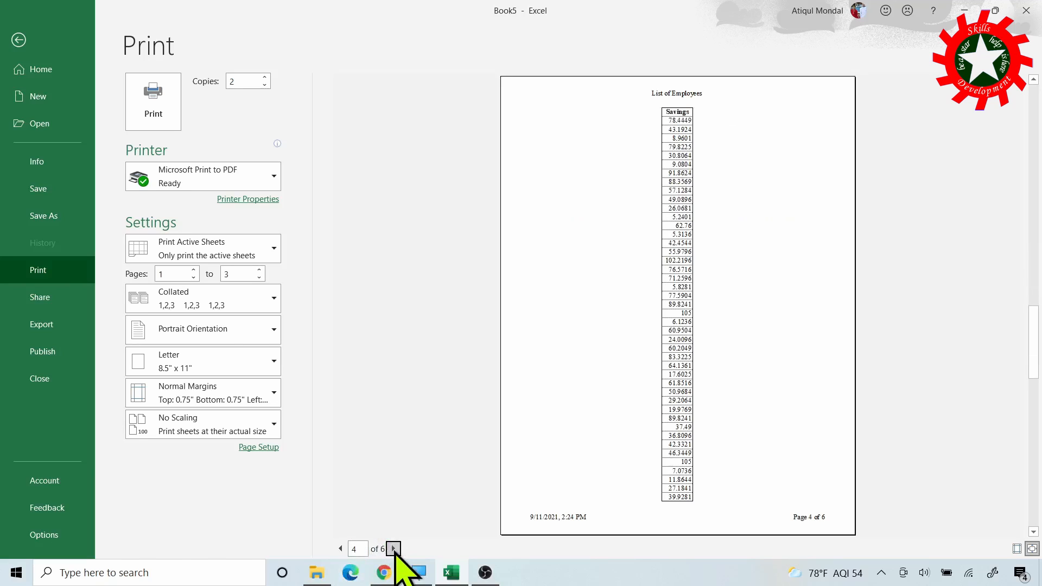
left_click(394, 549)
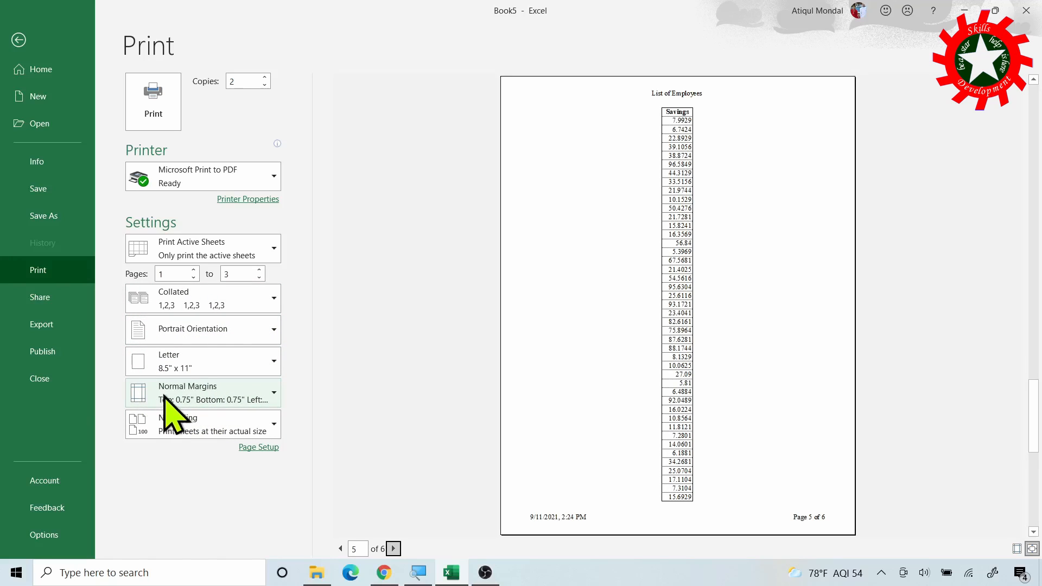
Set the print margins to Narrow and go back through the preview to page 1.
left_click(185, 411)
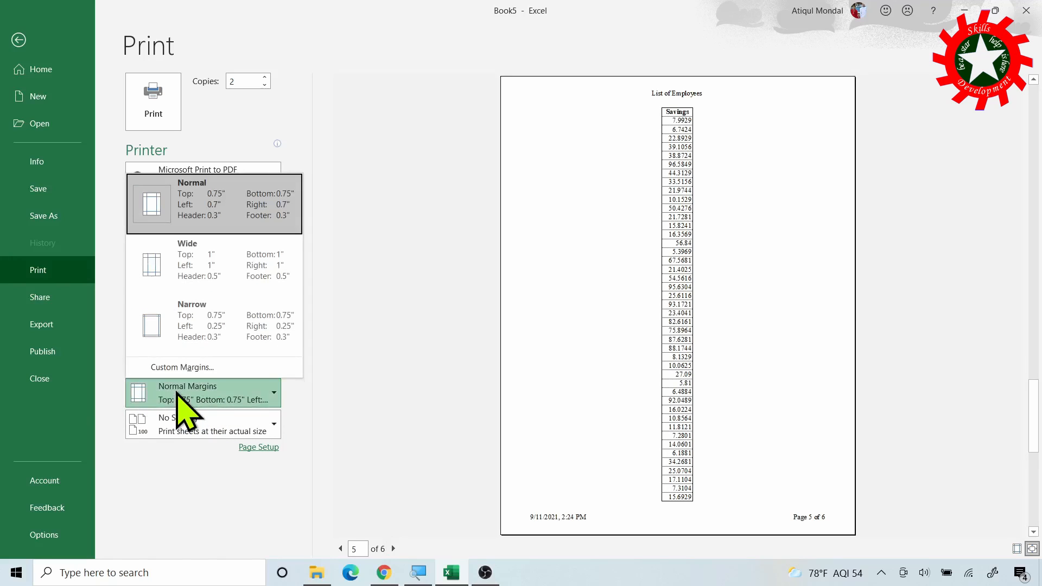
left_click(215, 325)
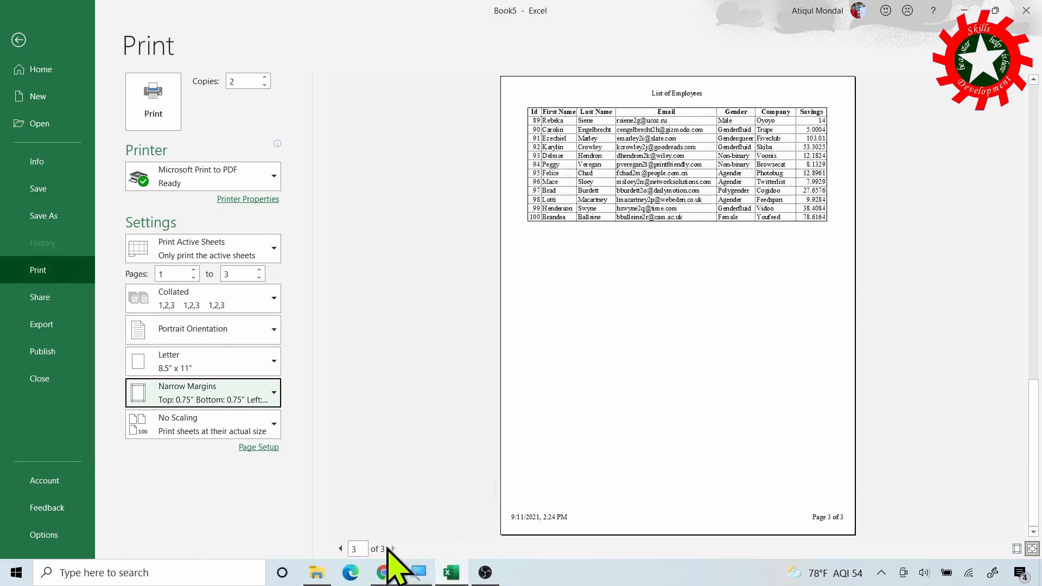
left_click(341, 549)
left_click(339, 549)
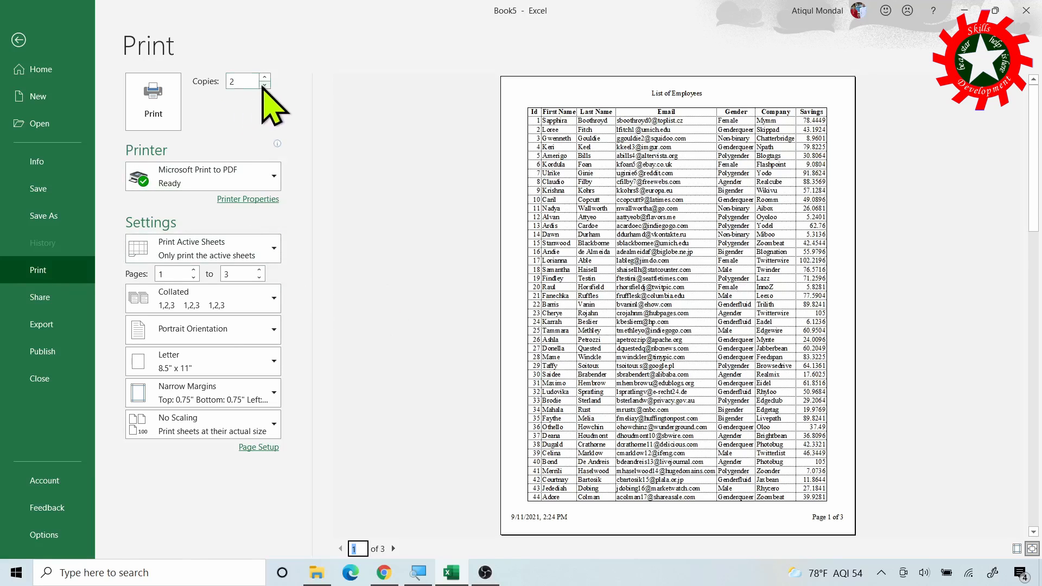
Print the sheet with Microsoft Print to PDF, saving the output over printing.pdf on the Desktop.
left_click(157, 111)
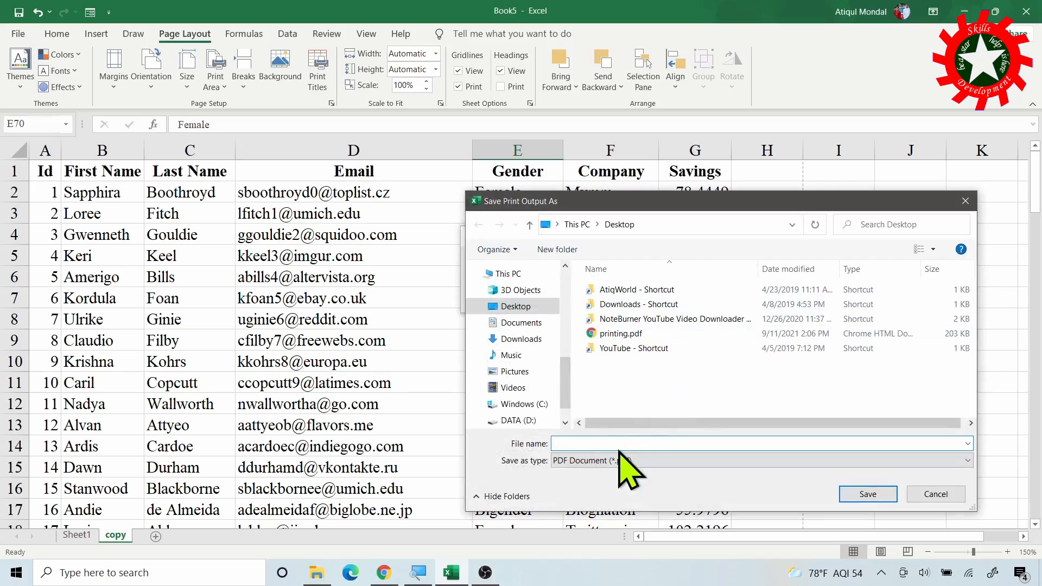
type("pri")
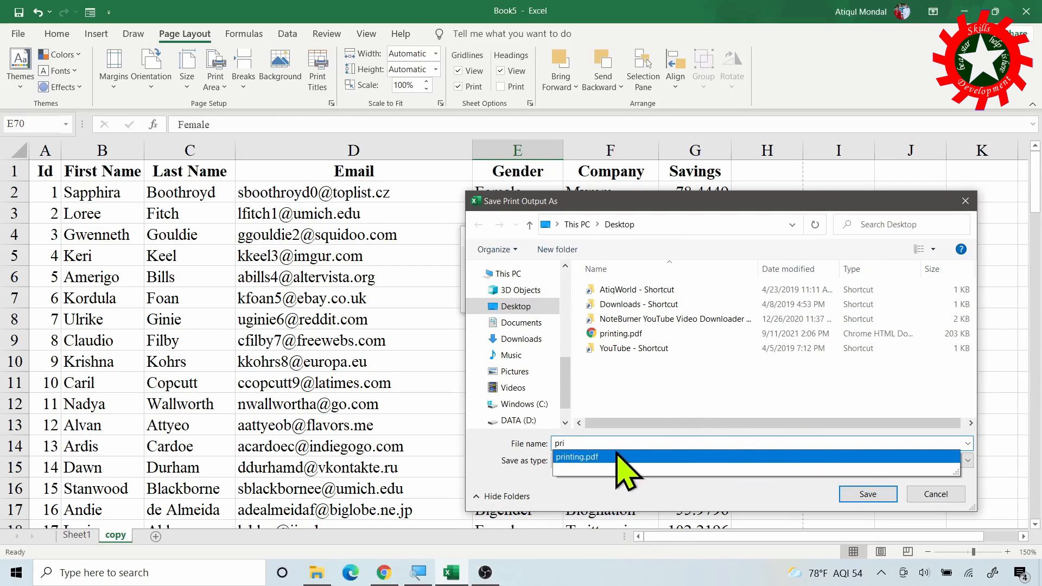
left_click(619, 458)
left_click(860, 500)
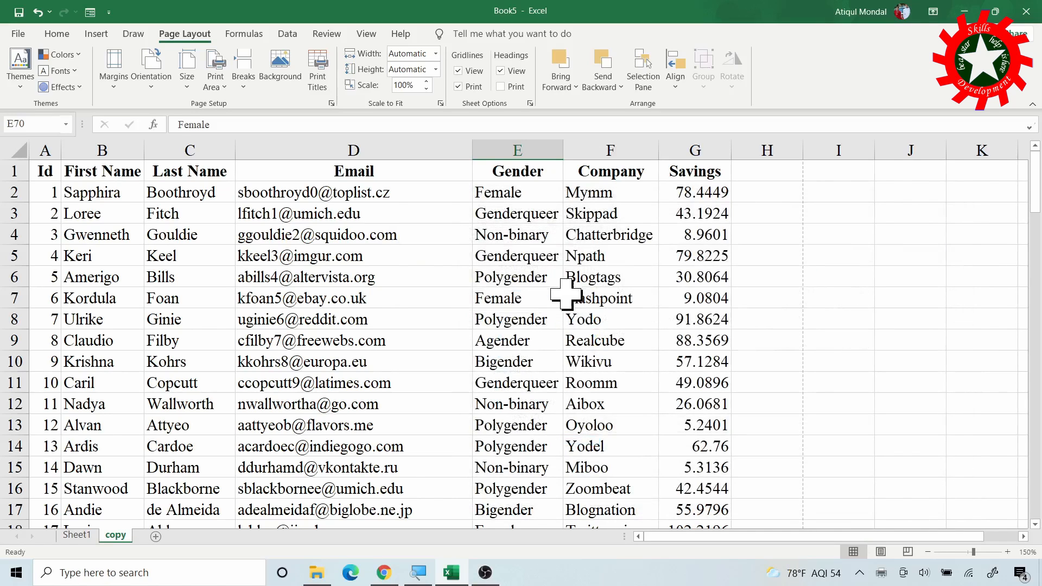
Open printing.pdf from the desktop, examine its titles, header and footer on all pages, and switch back to Excel.
left_click(960, 12)
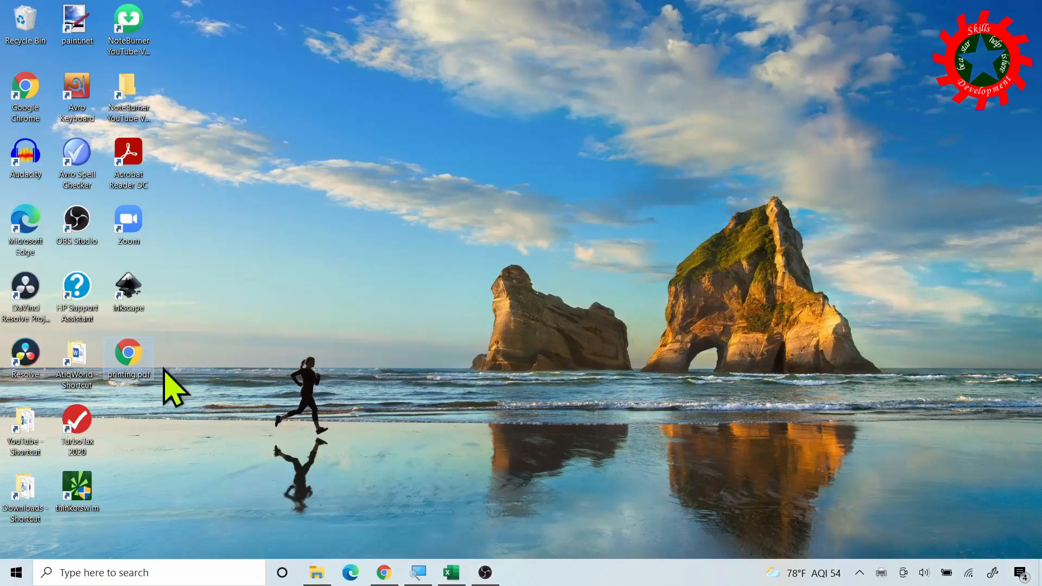
double_click(131, 359)
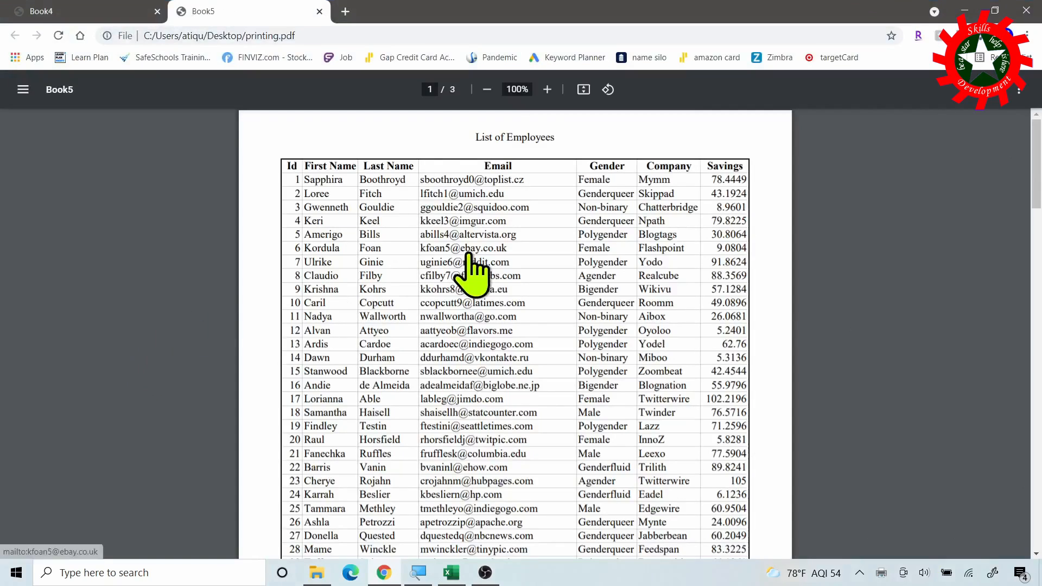
scroll(466, 296, "down", 18)
scroll(435, 266, "down", 11)
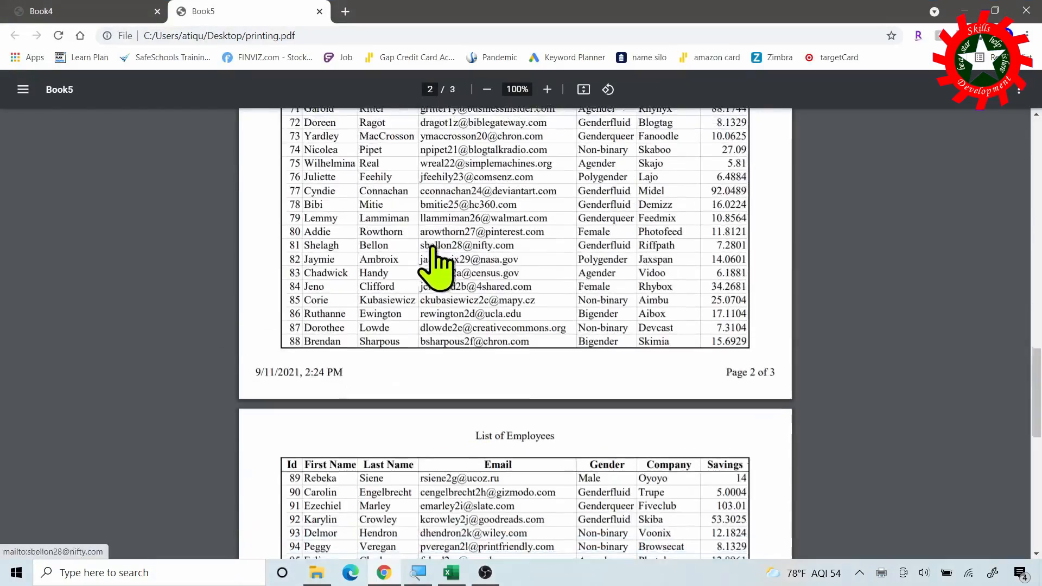
scroll(442, 262, "up", 6)
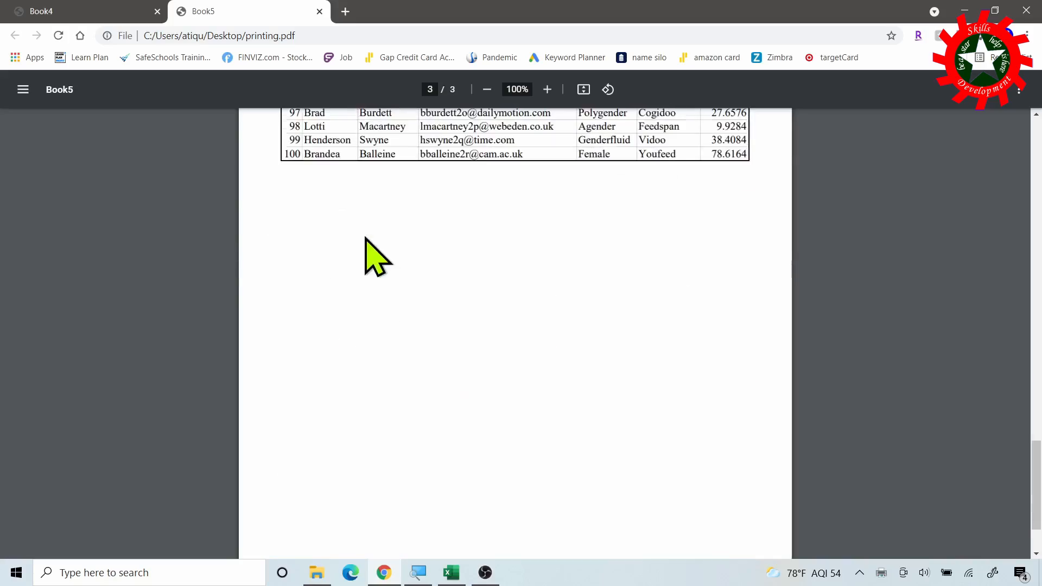
scroll(369, 247, "down", 8)
scroll(505, 277, "up", 18)
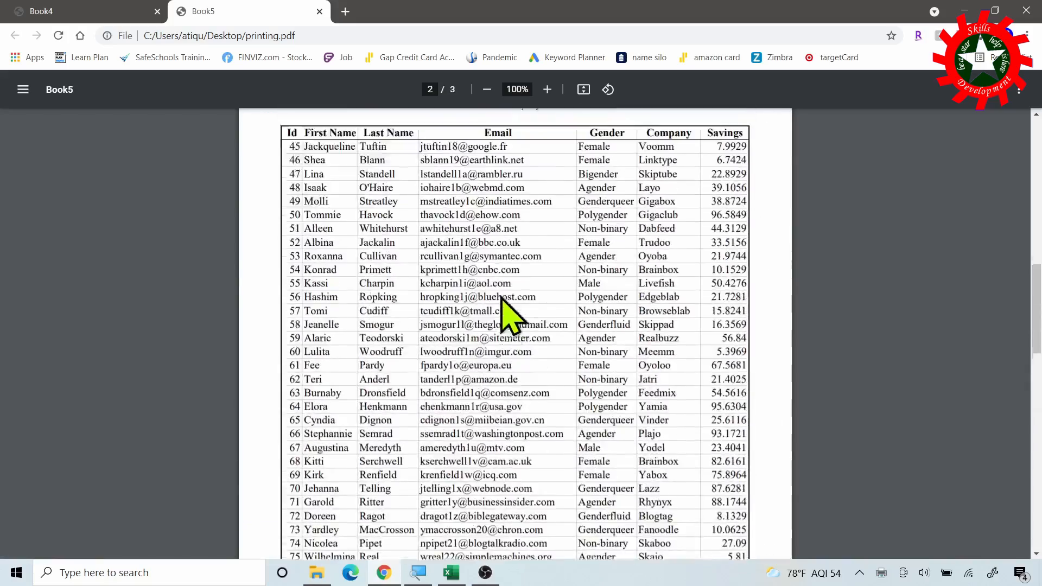
scroll(502, 307, "up", 1)
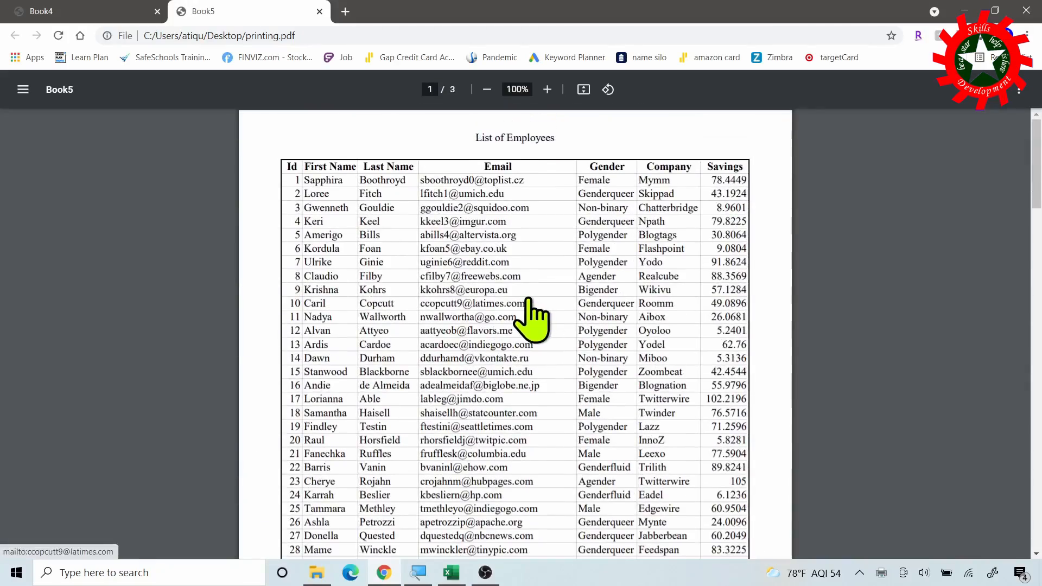
scroll(529, 321, "down", 11)
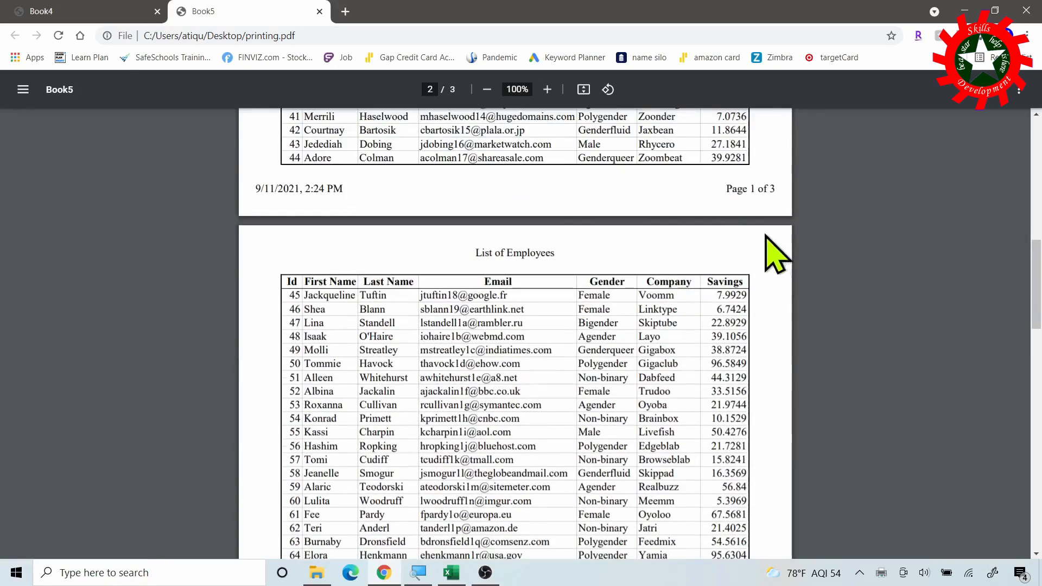
scroll(325, 191, "up", 7)
scroll(771, 255, "up", 4)
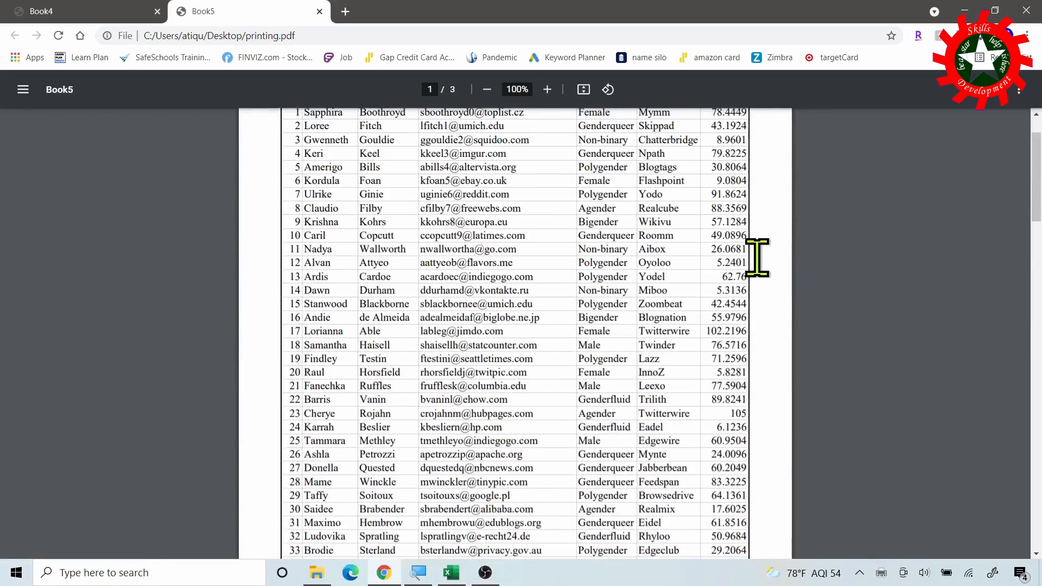
scroll(757, 258, "up", 2)
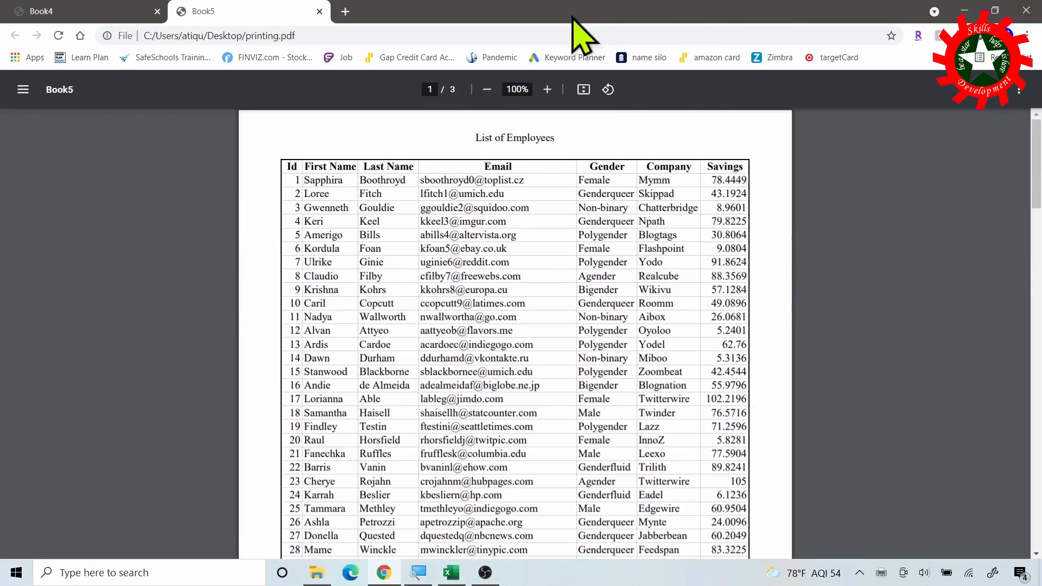
left_click(1026, 9)
left_click(440, 576)
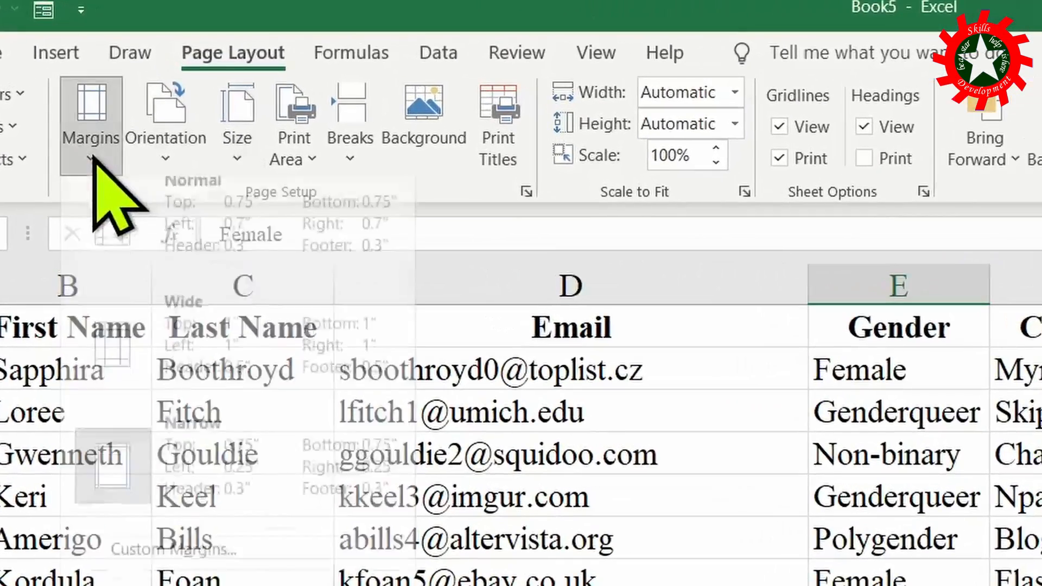
Set the page margins to Normal and the print scale to 98%.
left_click(114, 82)
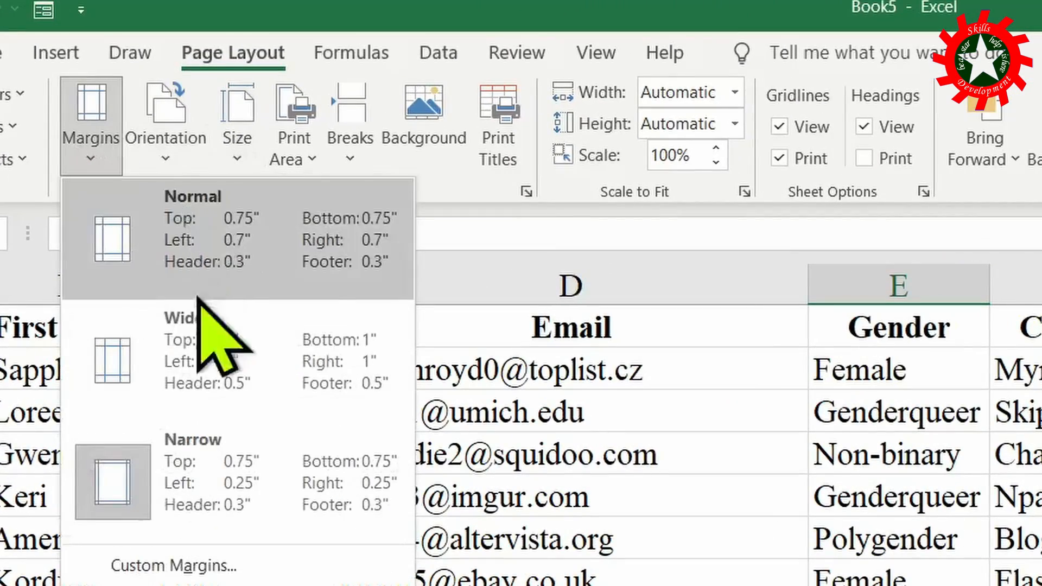
left_click(143, 239)
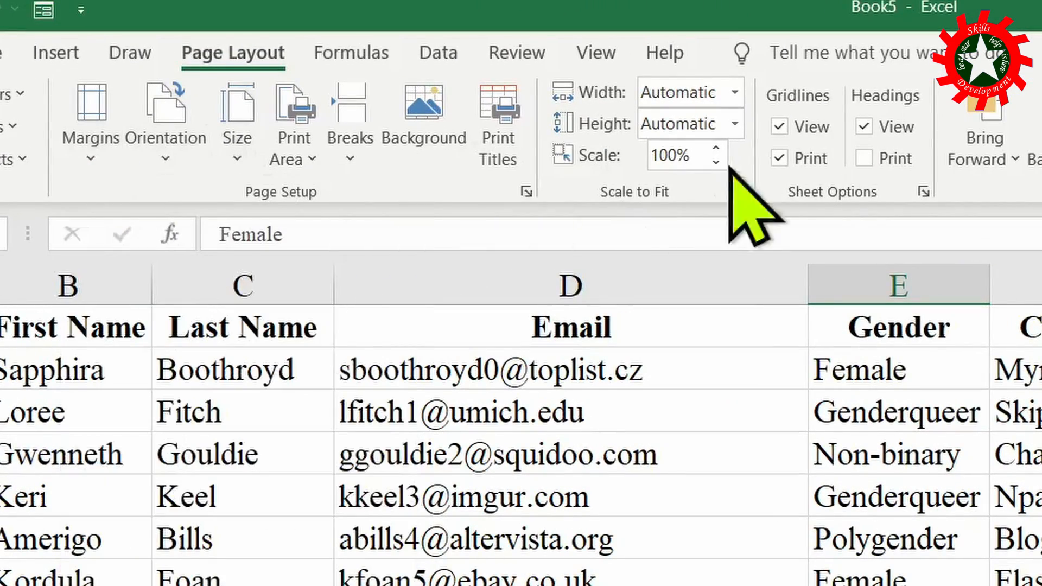
left_click(698, 147)
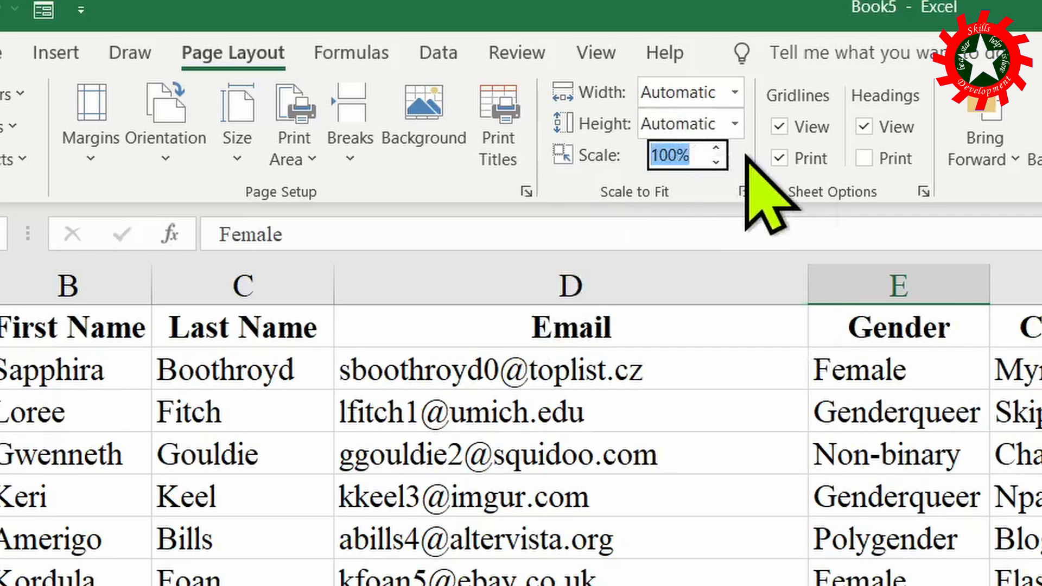
type("98")
key("Return")
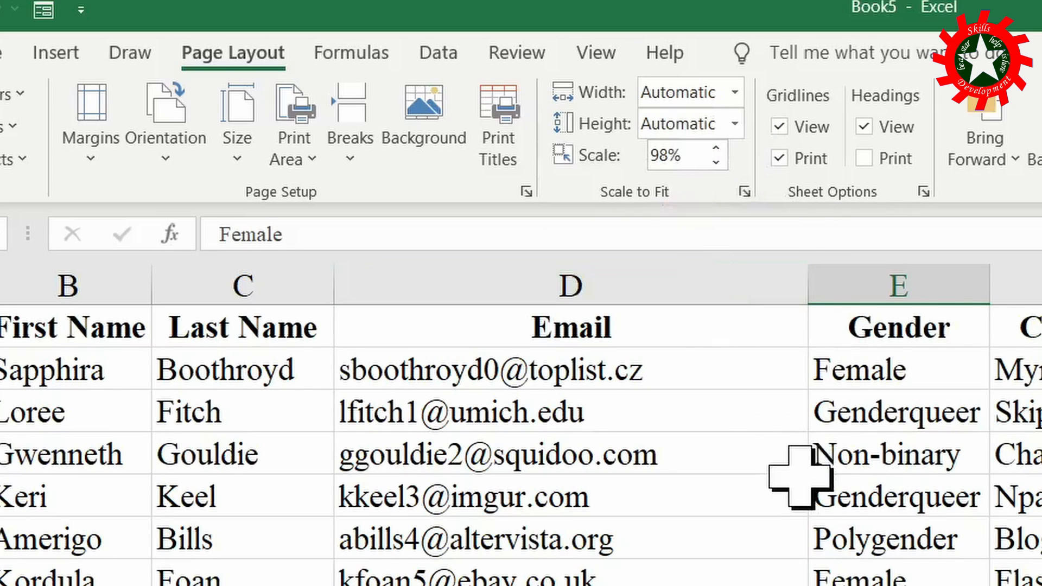
Print the sheet with Microsoft Print to PDF, saving it as print2 on the Desktop.
key("ctrl+p")
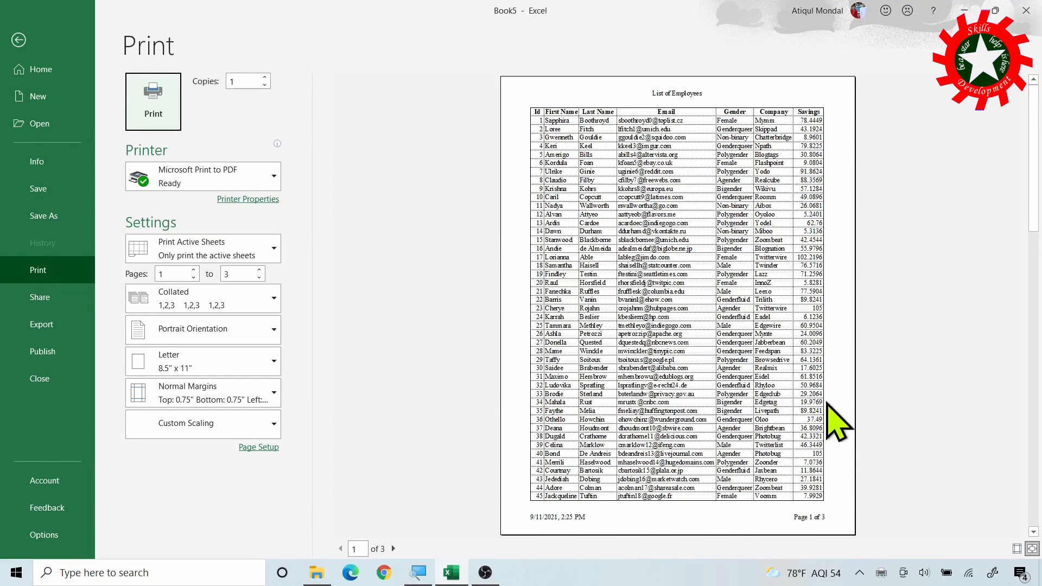
left_click(168, 108)
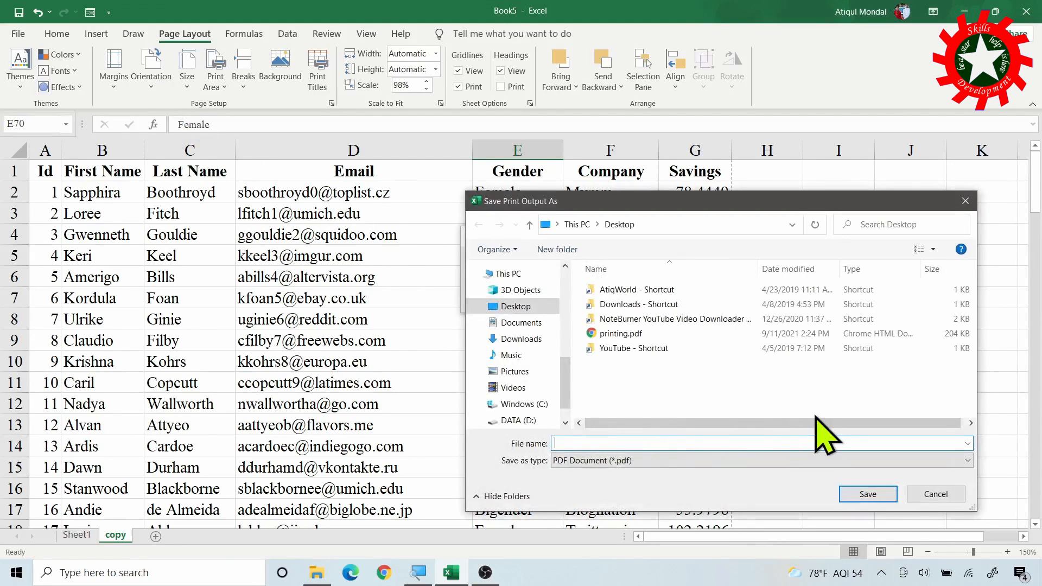
type("print2")
left_click(867, 494)
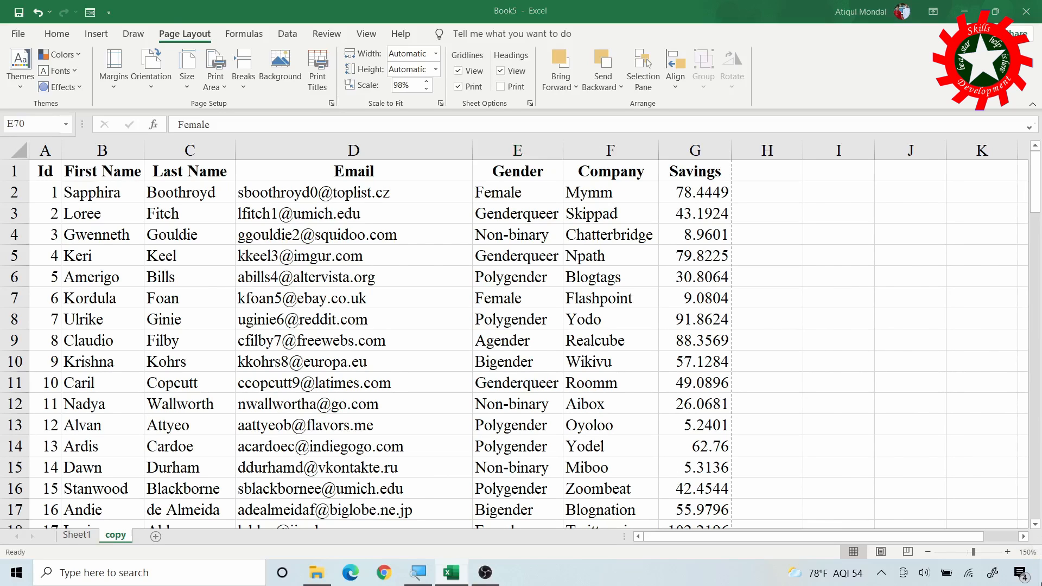
Open print2.pdf from the desktop and examine its printed pages.
left_click(1041, 583)
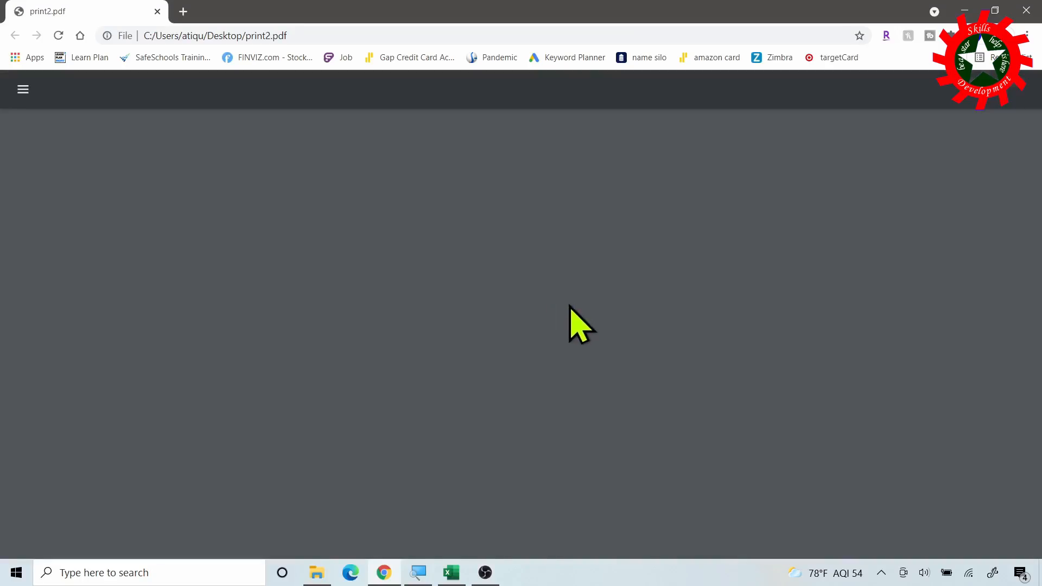
scroll(606, 378, "down", 10)
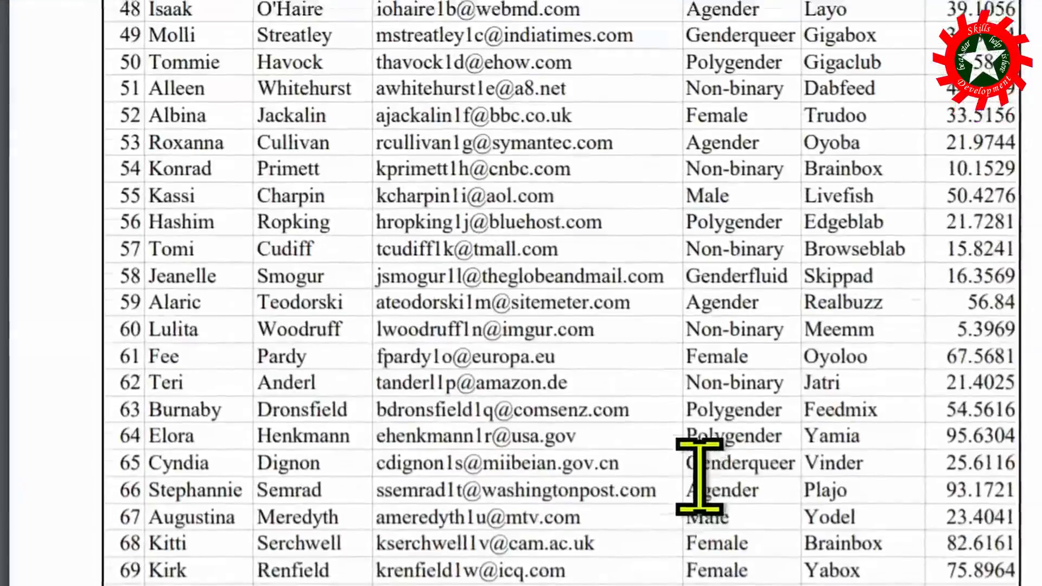